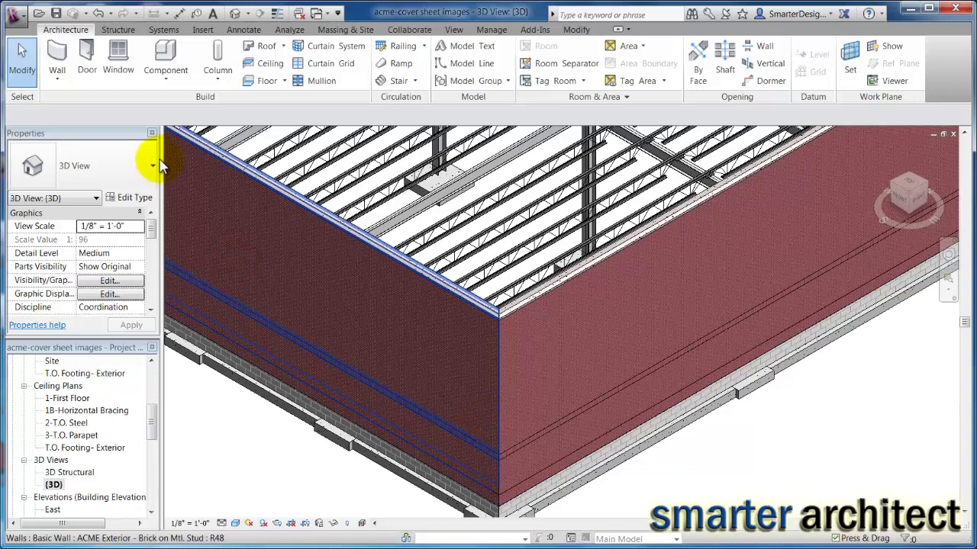
- Look through the available wall kinds, then close the list
{"action": "left_click", "coordinate": [58, 79]}
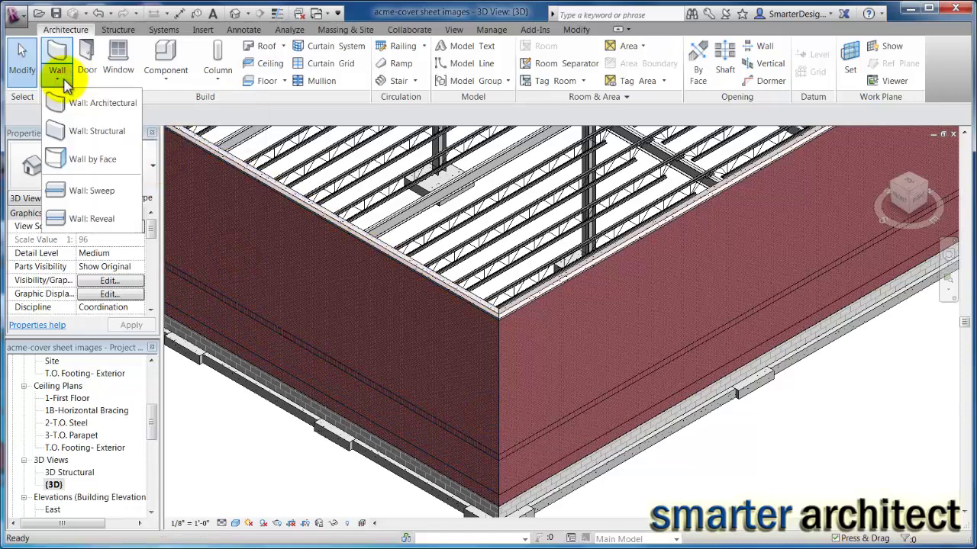
{"action": "left_click", "coordinate": [208, 421]}
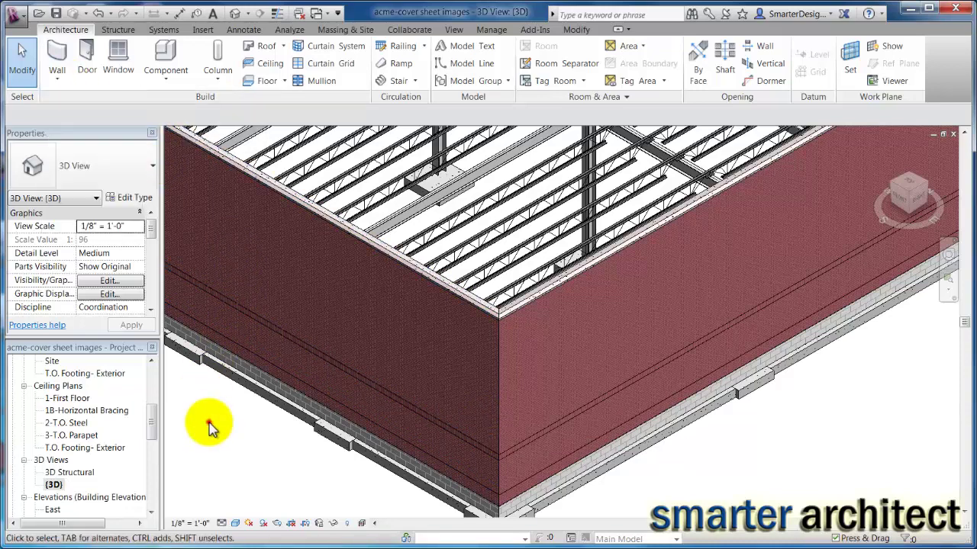
{"action": "left_click_drag", "start_coordinate": [153, 424], "coordinate": [157, 385]}
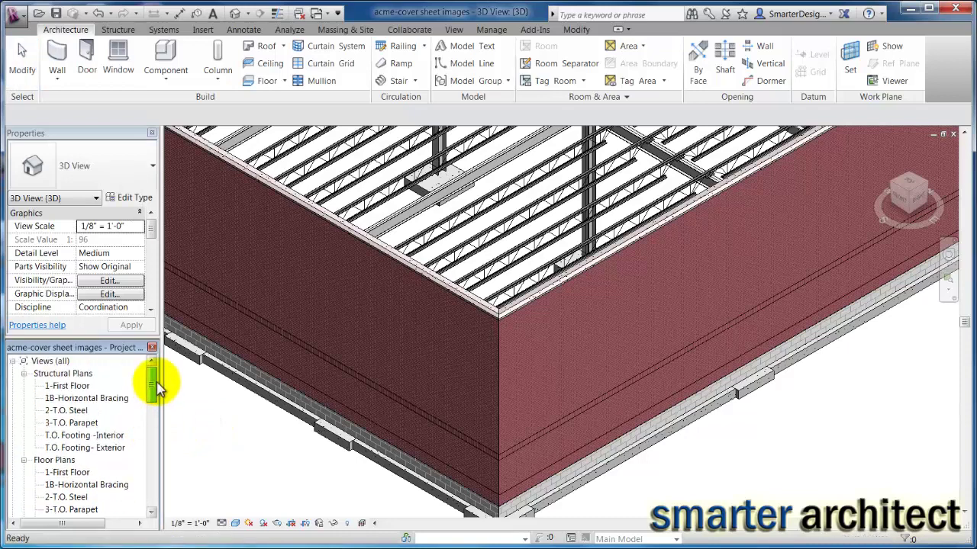
- Open the 1-First Floor plan, zoomed out to show grids A–G and 1–3
{"action": "double_click", "coordinate": [68, 473]}
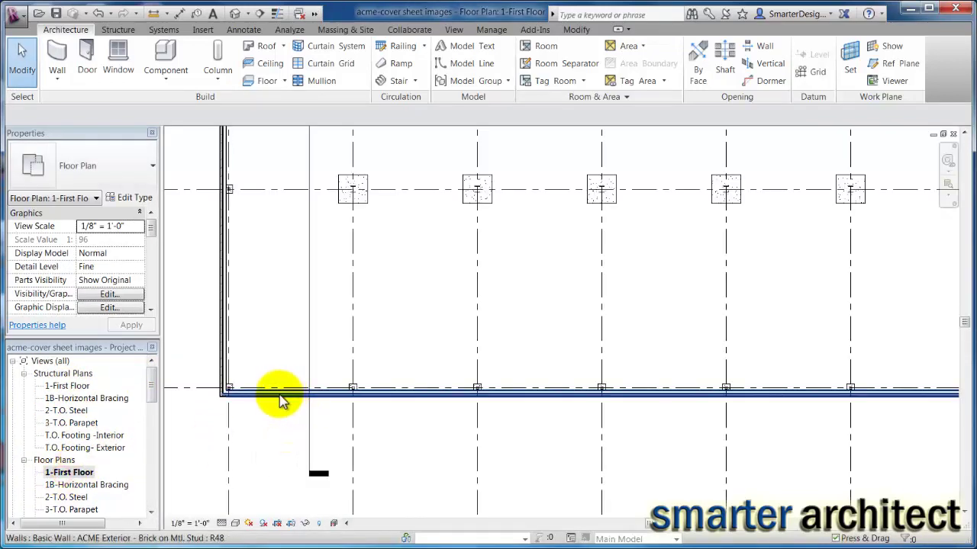
{"action": "scroll", "coordinate": [259, 408], "scroll_direction": "up", "scroll_amount": 2}
{"action": "mouse_move", "coordinate": [260, 408]}
{"action": "middle_mouse_down"}
{"action": "mouse_move", "coordinate": [434, 461]}
{"action": "mouse_move", "coordinate": [343, 418]}
{"action": "middle_mouse_up"}
{"action": "scroll", "coordinate": [384, 432], "scroll_direction": "down", "scroll_amount": 2}
{"action": "scroll", "coordinate": [343, 419], "scroll_direction": "down", "scroll_amount": 2}
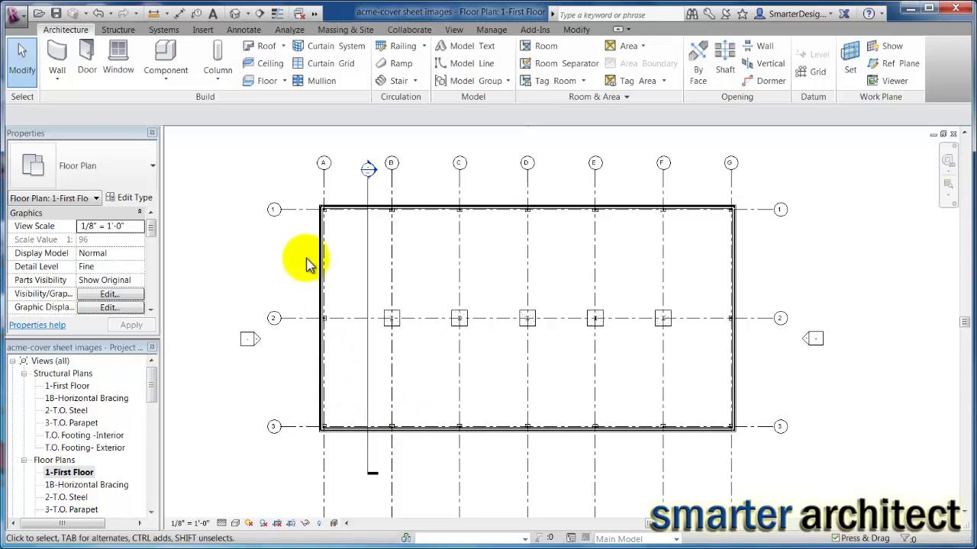
- Start an architectural wall with type Curtain Wall: Storefront and its top left Unconnected
{"action": "left_click", "coordinate": [58, 80]}
{"action": "left_click", "coordinate": [82, 104]}
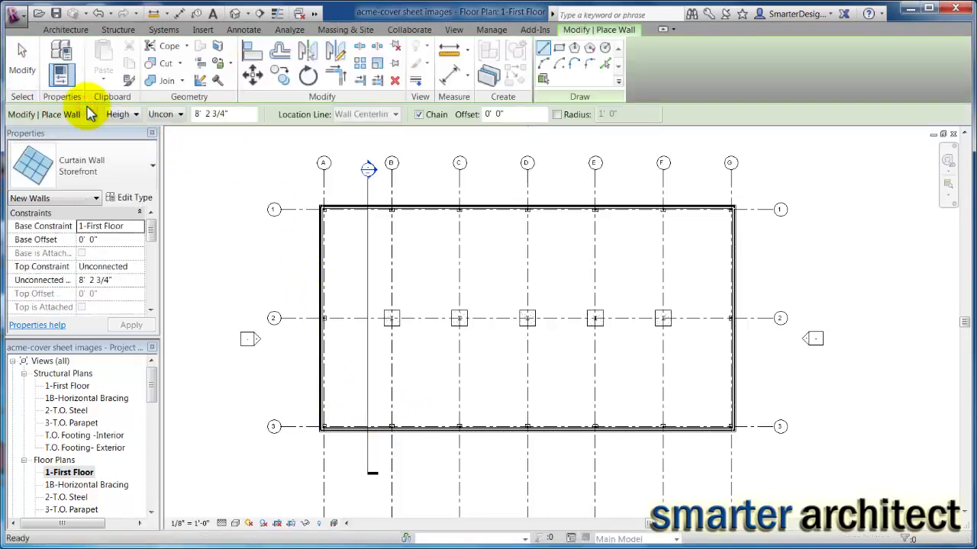
{"action": "left_click", "coordinate": [114, 170]}
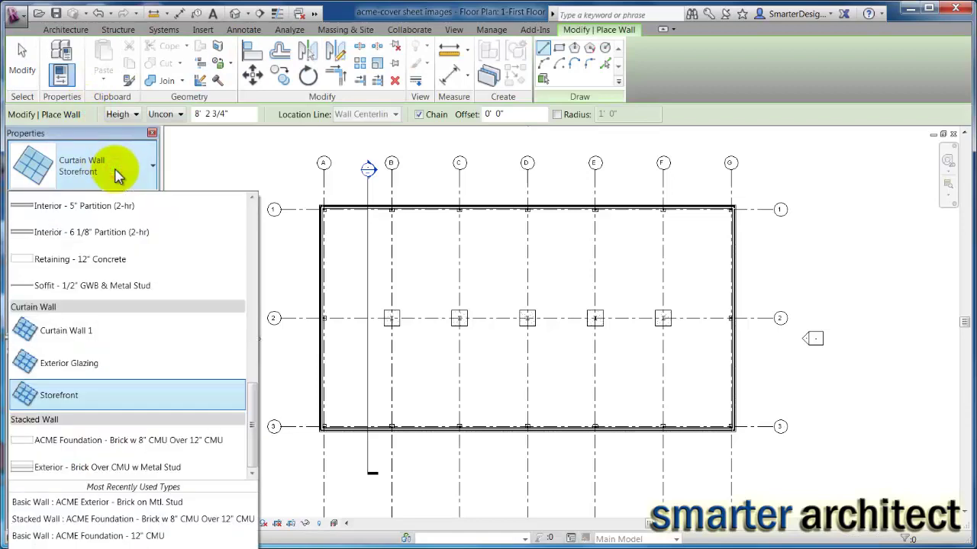
{"action": "scroll", "coordinate": [252, 410], "scroll_direction": "up", "scroll_amount": 2}
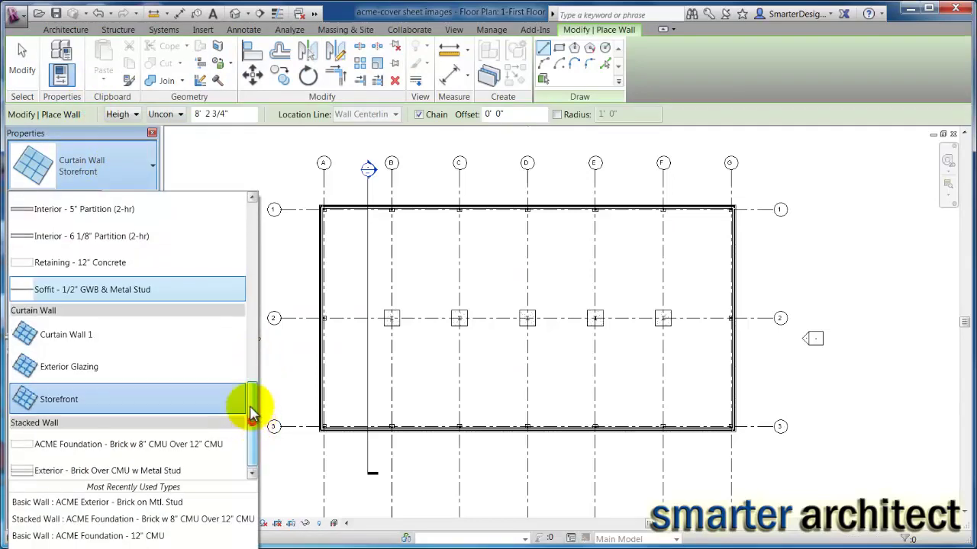
{"action": "scroll", "coordinate": [247, 441], "scroll_direction": "down", "scroll_amount": 1}
{"action": "left_click_drag", "start_coordinate": [252, 456], "coordinate": [265, 437]}
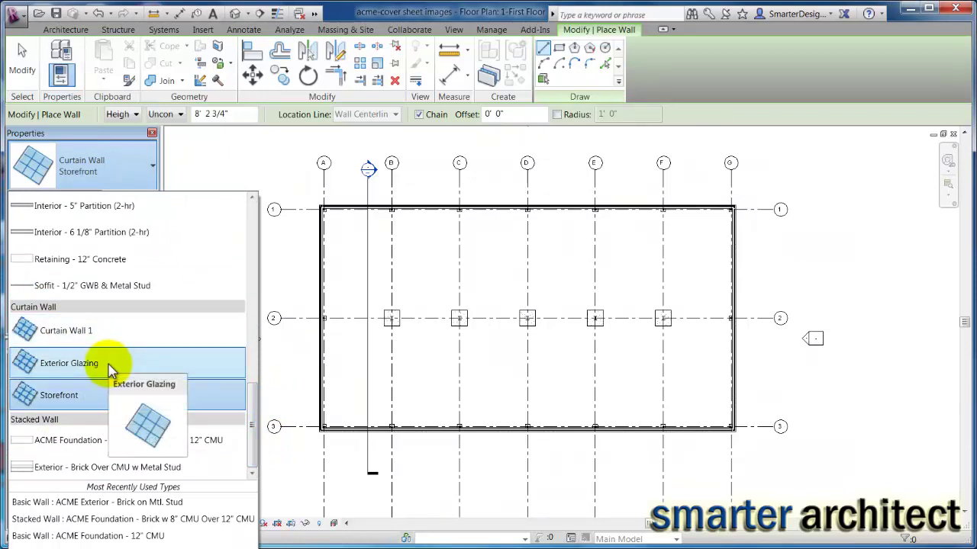
{"action": "left_click", "coordinate": [85, 394]}
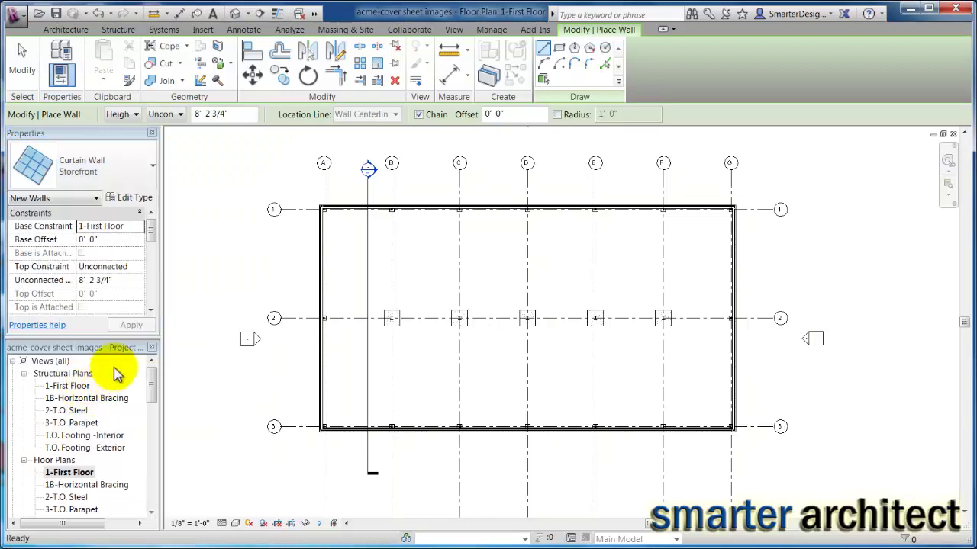
{"action": "left_click", "coordinate": [178, 115]}
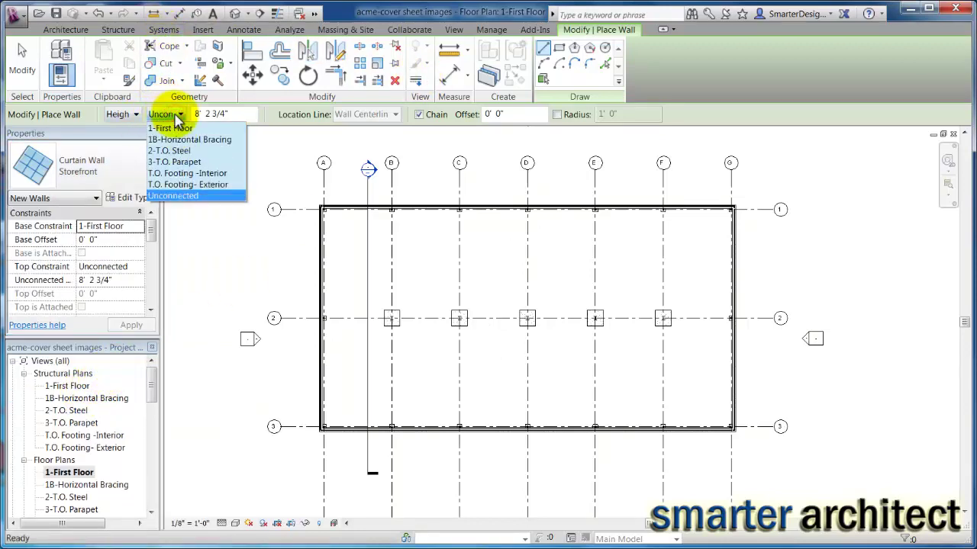
{"action": "left_click", "coordinate": [176, 116]}
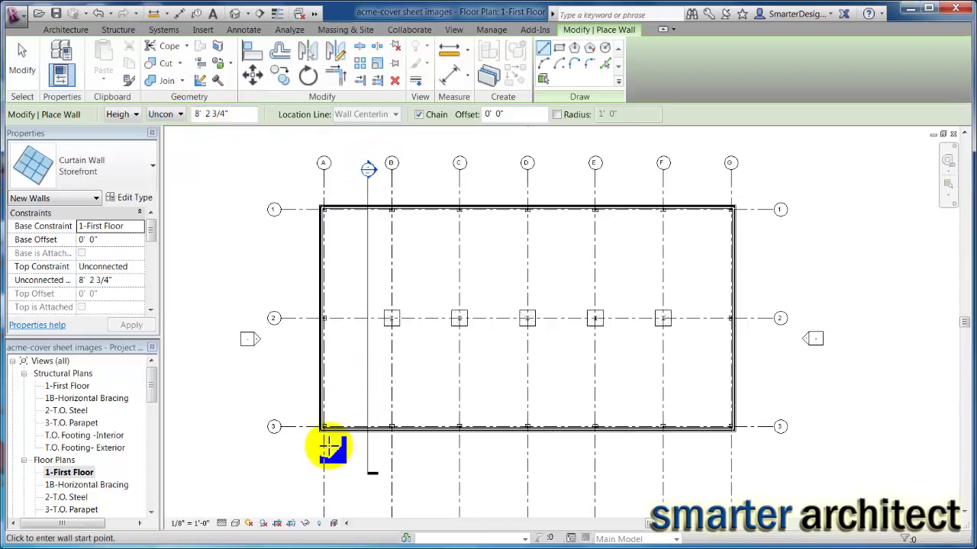
- Draw a 36'-0" Storefront curtain wall along grid line 3 from the A/3 corner
{"action": "scroll", "coordinate": [328, 447], "scroll_direction": "up", "scroll_amount": 3}
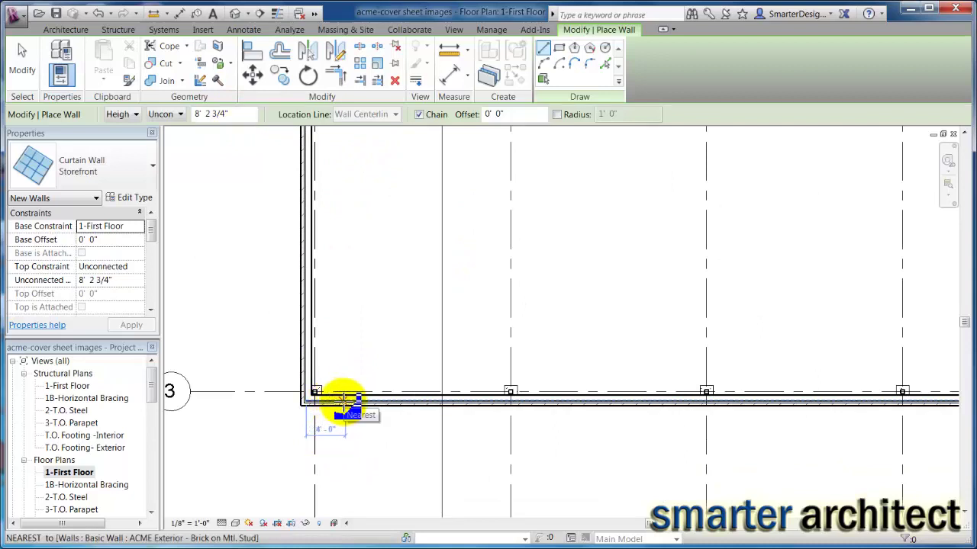
{"action": "left_click", "coordinate": [343, 399]}
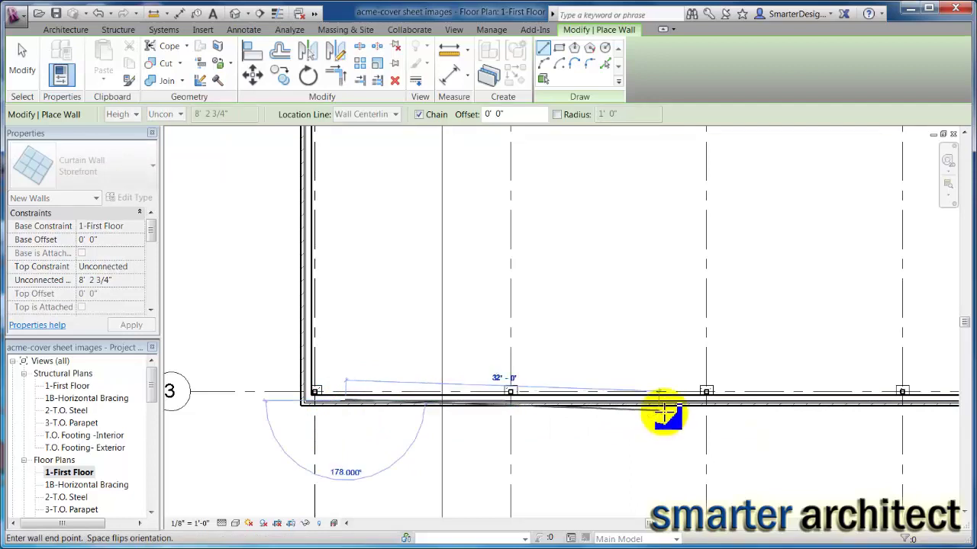
{"action": "left_click", "coordinate": [705, 393]}
{"action": "key", "text": "Escape"}
{"action": "scroll", "coordinate": [622, 457], "scroll_direction": "up", "scroll_amount": 3}
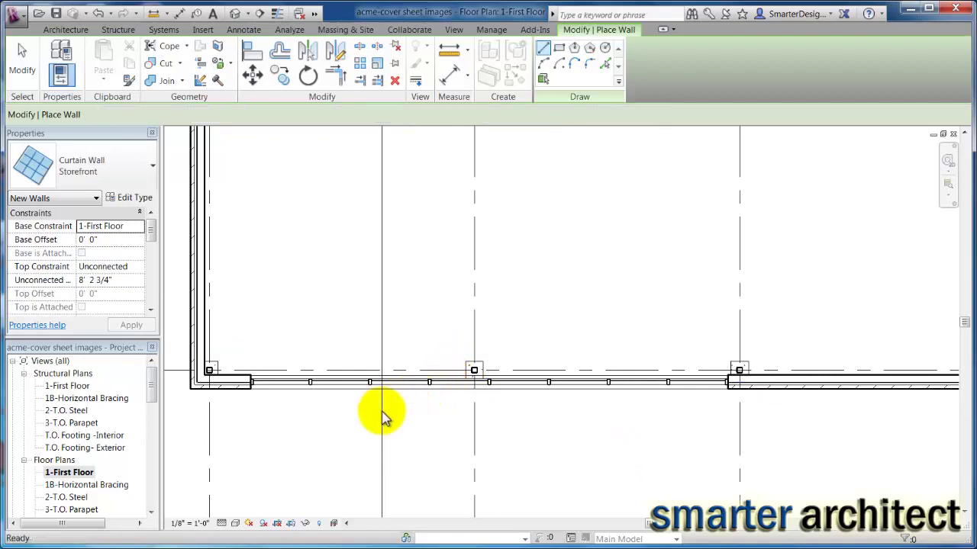
{"action": "key", "text": "Escape"}
{"action": "key", "text": "Escape"}
- Select the storefront curtain wall and measure its end from the brick wall face
{"action": "scroll", "coordinate": [247, 399], "scroll_direction": "up", "scroll_amount": 2}
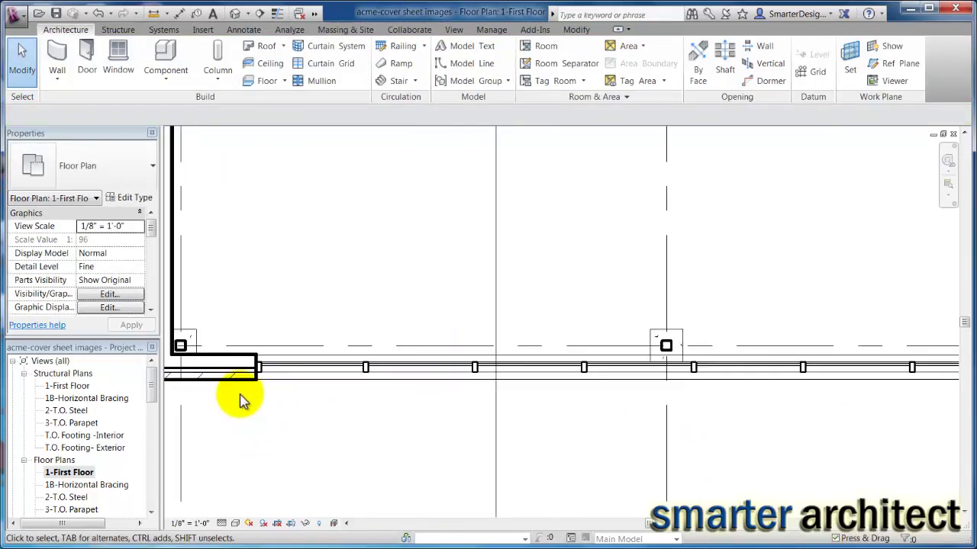
{"action": "middle_click_drag", "start_coordinate": [247, 399], "coordinate": [275, 399]}
{"action": "scroll", "coordinate": [274, 398], "scroll_direction": "down", "scroll_amount": 2}
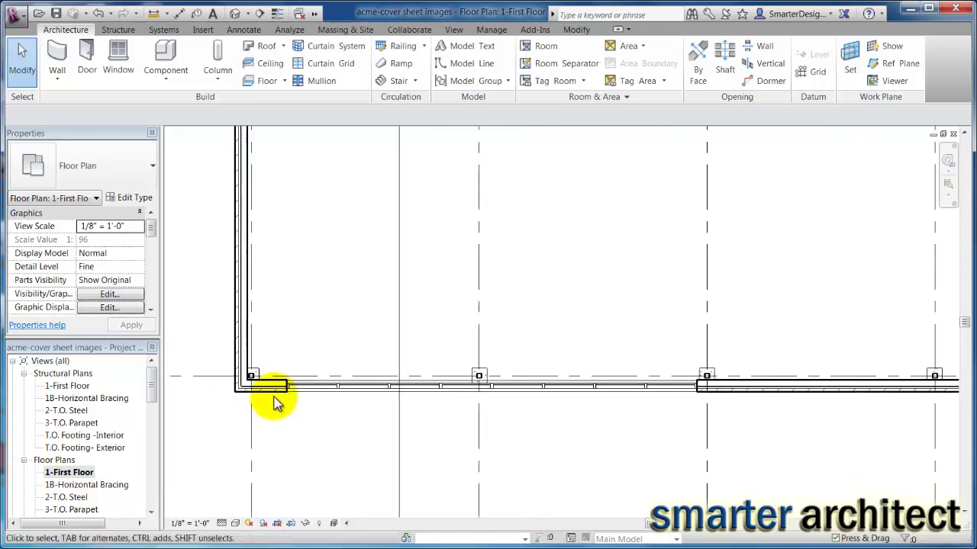
{"action": "scroll", "coordinate": [281, 389], "scroll_direction": "up", "scroll_amount": 5}
{"action": "middle_click_drag", "start_coordinate": [312, 387], "coordinate": [408, 374]}
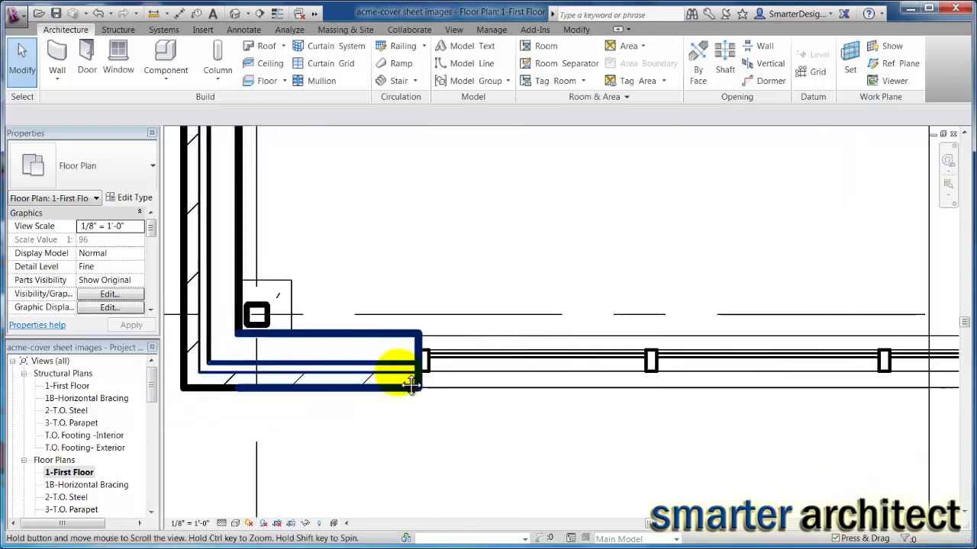
{"action": "scroll", "coordinate": [409, 374], "scroll_direction": "down", "scroll_amount": 2}
{"action": "left_click", "coordinate": [416, 367]}
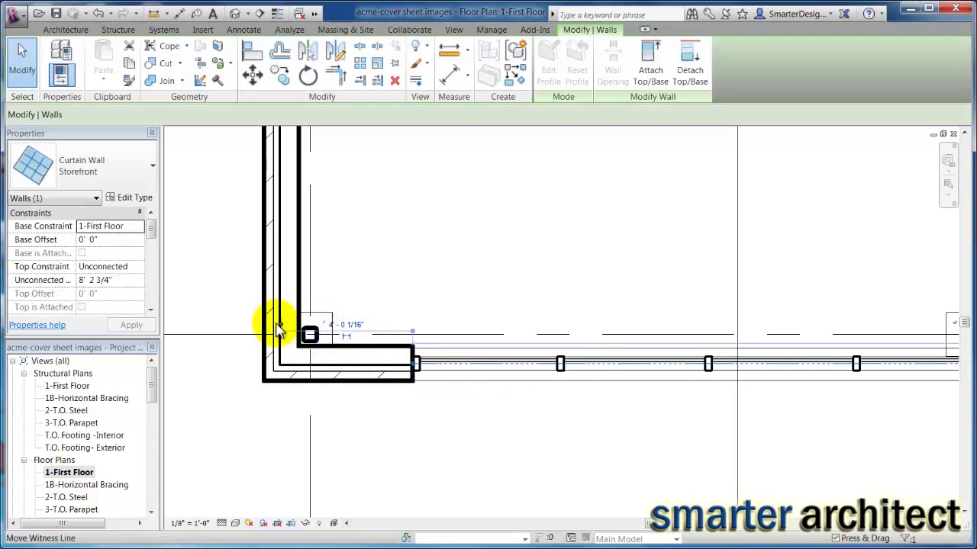
{"action": "scroll", "coordinate": [275, 323], "scroll_direction": "up", "scroll_amount": 2}
{"action": "left_click_drag", "start_coordinate": [286, 332], "coordinate": [333, 308]}
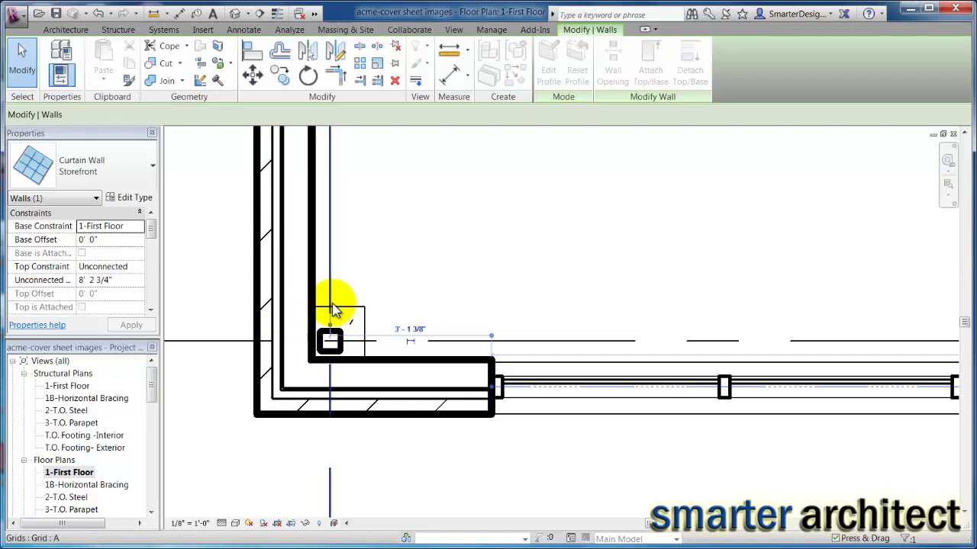
- Set the curtain wall's corner end to 4'-0" from the brick wall face
{"action": "left_click", "coordinate": [416, 332]}
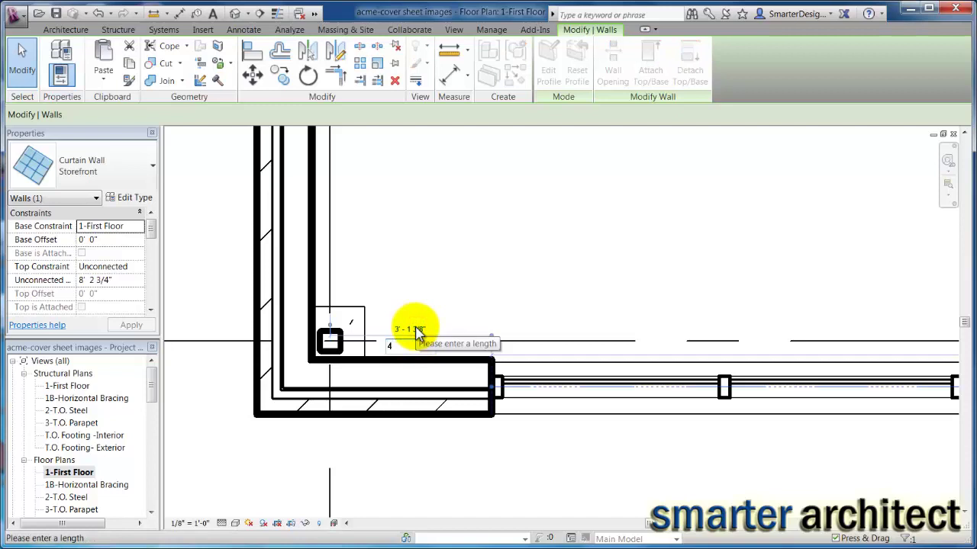
{"action": "key", "text": "Return"}
{"action": "scroll", "coordinate": [451, 300], "scroll_direction": "down", "scroll_amount": 2}
{"action": "left_click", "coordinate": [464, 290]}
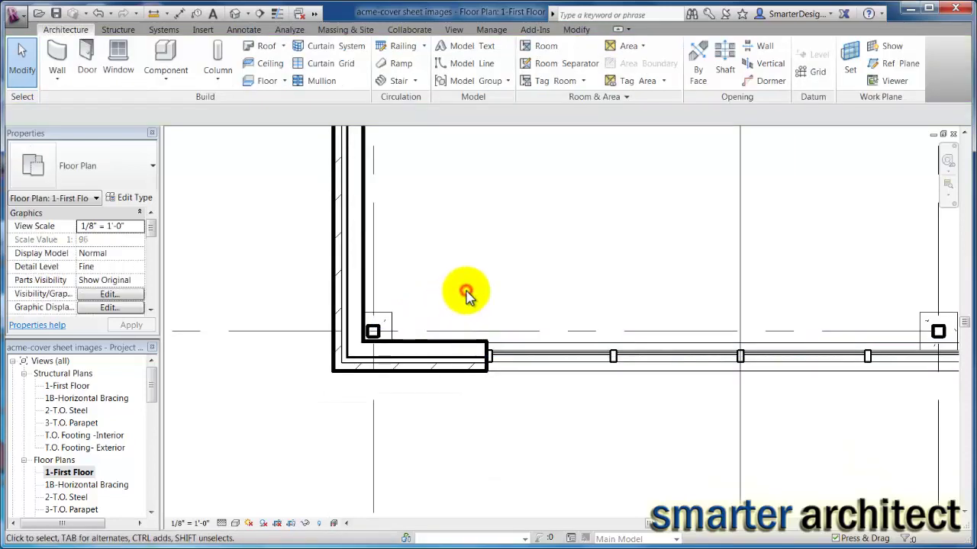
{"action": "scroll", "coordinate": [632, 245], "scroll_direction": "up", "scroll_amount": 1}
{"action": "middle_click_drag", "start_coordinate": [633, 244], "coordinate": [446, 257]}
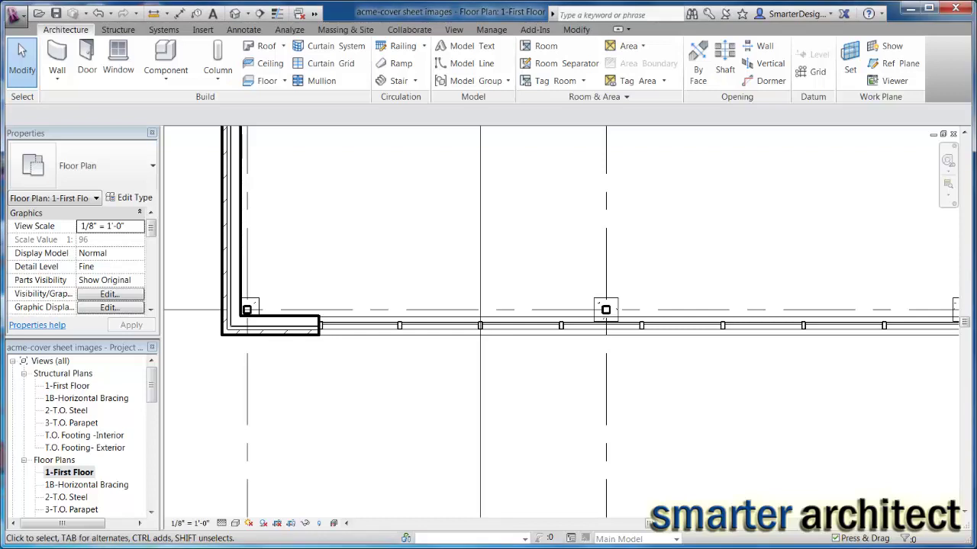
- Shorten the storefront curtain wall from 36'-0" to 24'-0" and make that dimension permanent
{"action": "scroll", "coordinate": [561, 382], "scroll_direction": "down", "scroll_amount": 3}
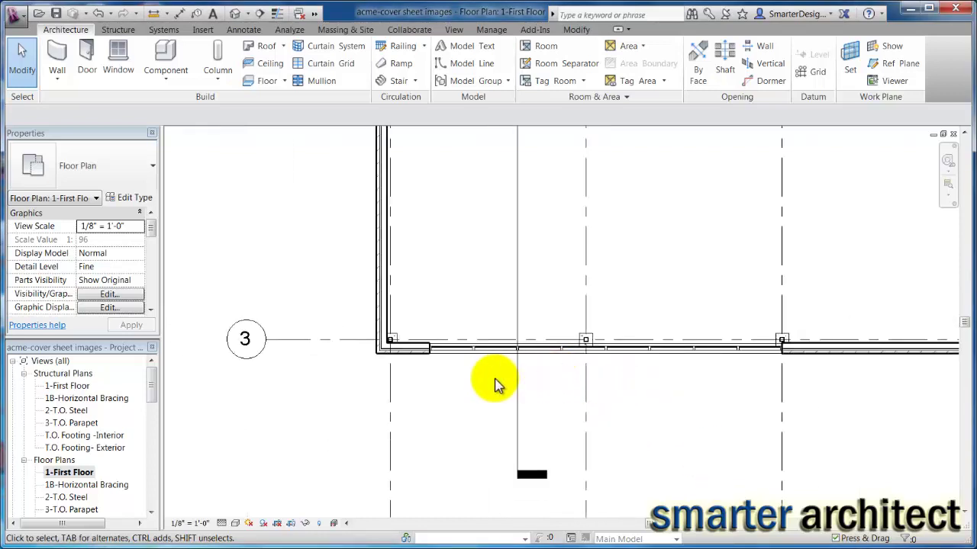
{"action": "mouse_move", "coordinate": [503, 388]}
{"action": "middle_mouse_down"}
{"action": "mouse_move", "coordinate": [517, 391]}
{"action": "mouse_move", "coordinate": [502, 390]}
{"action": "middle_mouse_up"}
{"action": "scroll", "coordinate": [462, 348], "scroll_direction": "up", "scroll_amount": 2}
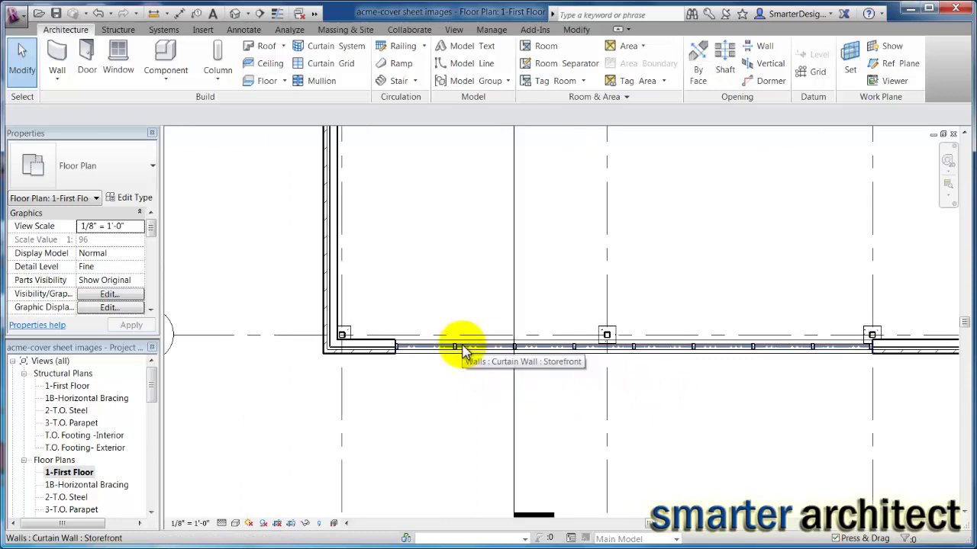
{"action": "left_click", "coordinate": [462, 348]}
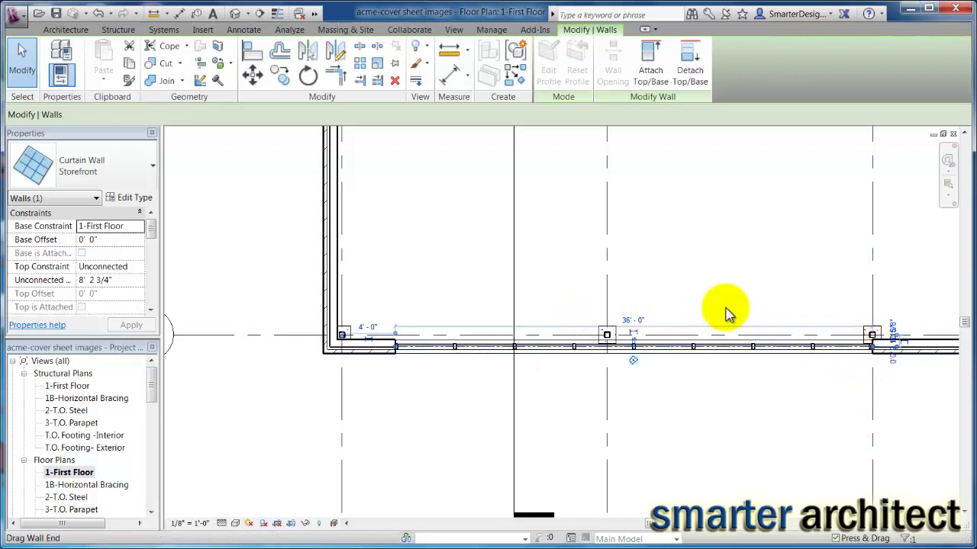
{"action": "left_click", "coordinate": [627, 320]}
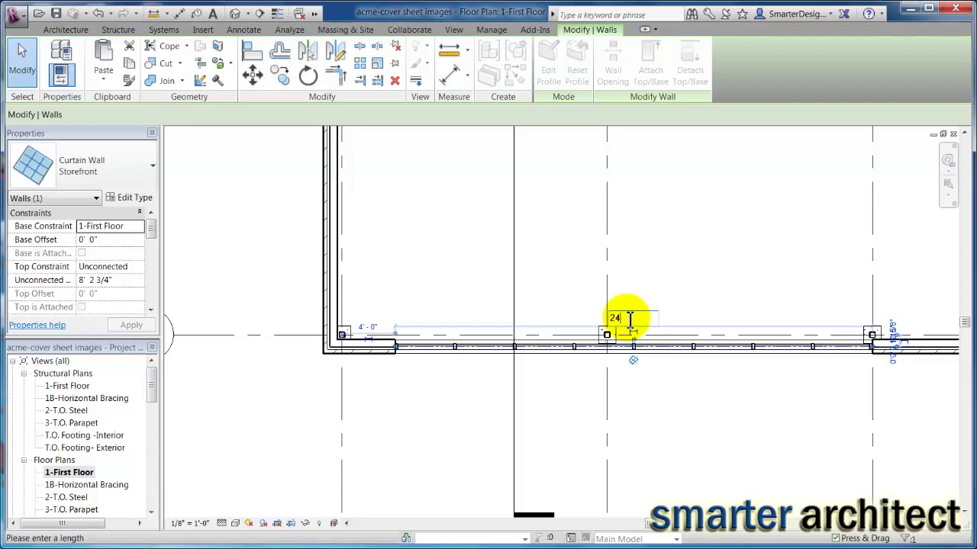
{"action": "key", "text": "Return"}
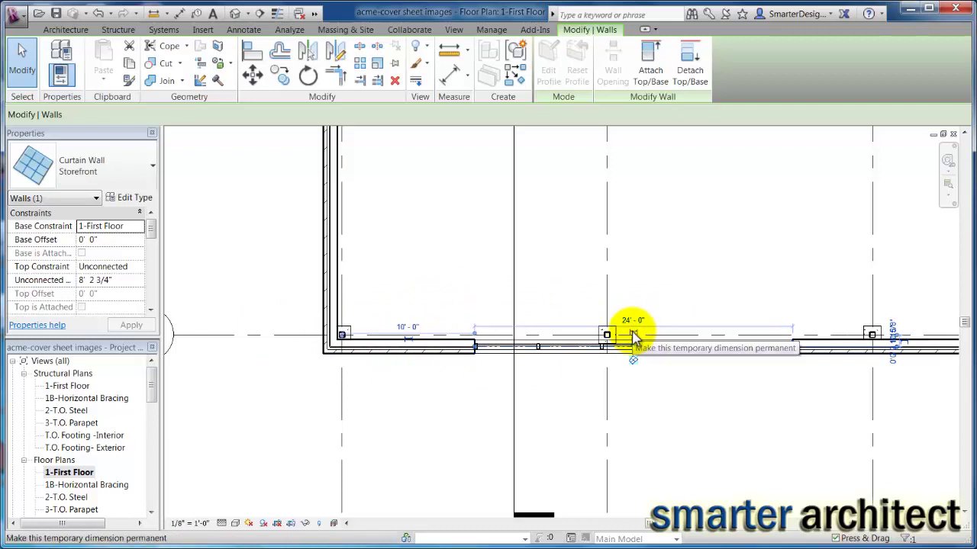
{"action": "left_click", "coordinate": [632, 335]}
- Move the curtain wall to 4'-0" from the building corner instead of 10'-0"
{"action": "scroll", "coordinate": [633, 335], "scroll_direction": "up", "scroll_amount": 1}
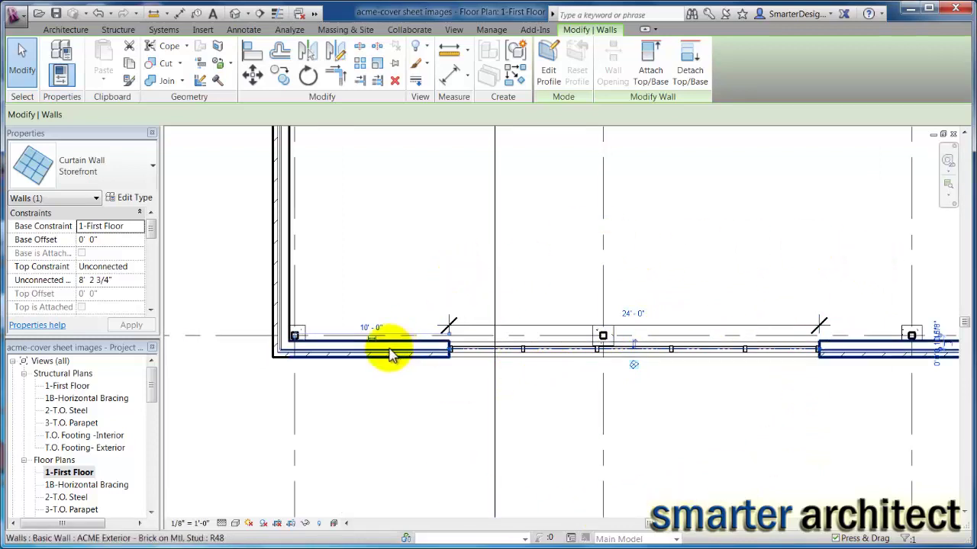
{"action": "left_click", "coordinate": [366, 328]}
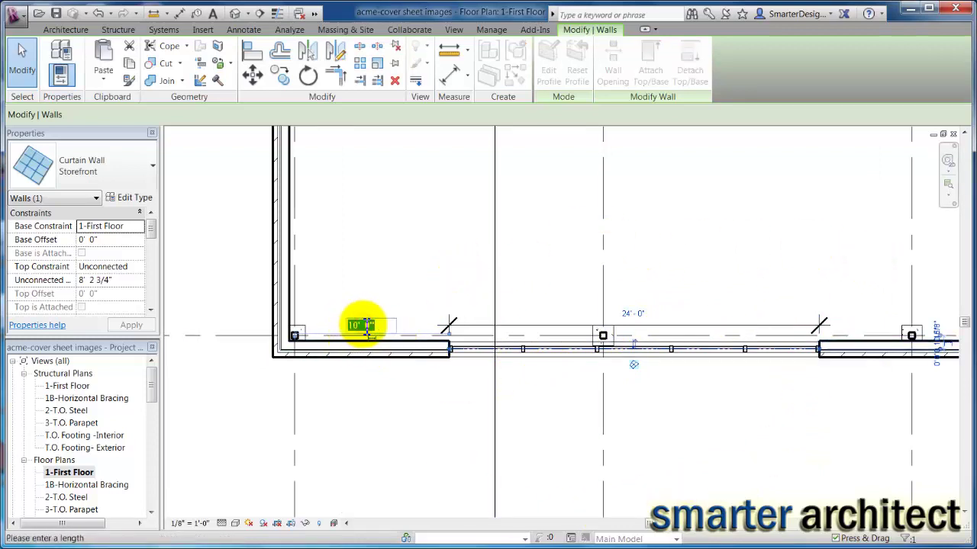
{"action": "type", "text": "4"}
{"action": "key", "text": "Return"}
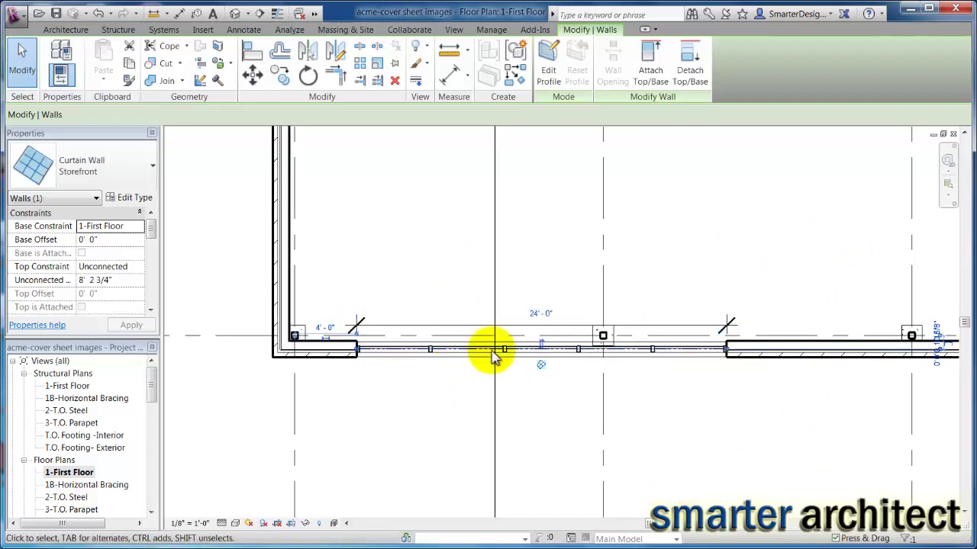
{"action": "left_click", "coordinate": [464, 267]}
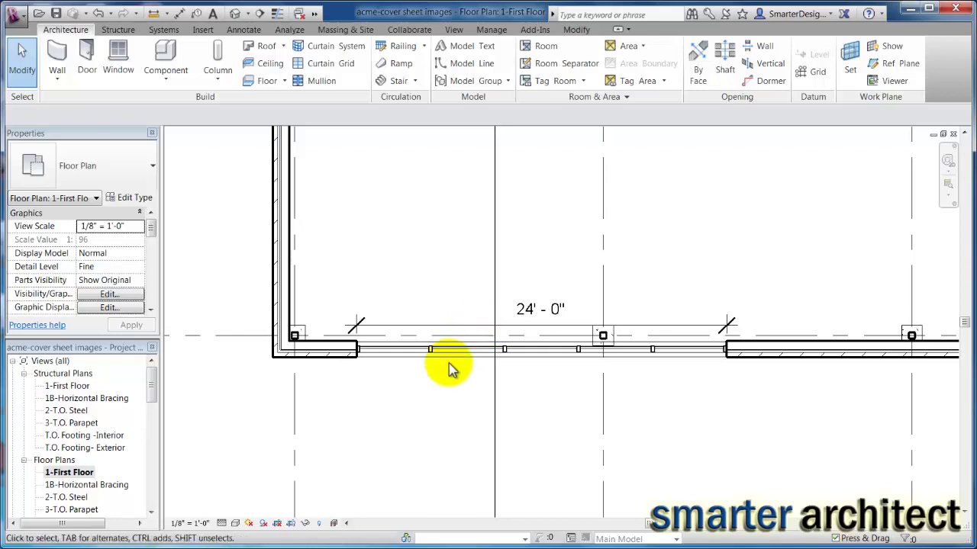
- Delete the 24'-0" dimension and pan to the west wall between grids 2 and 3
{"action": "left_click", "coordinate": [527, 324]}
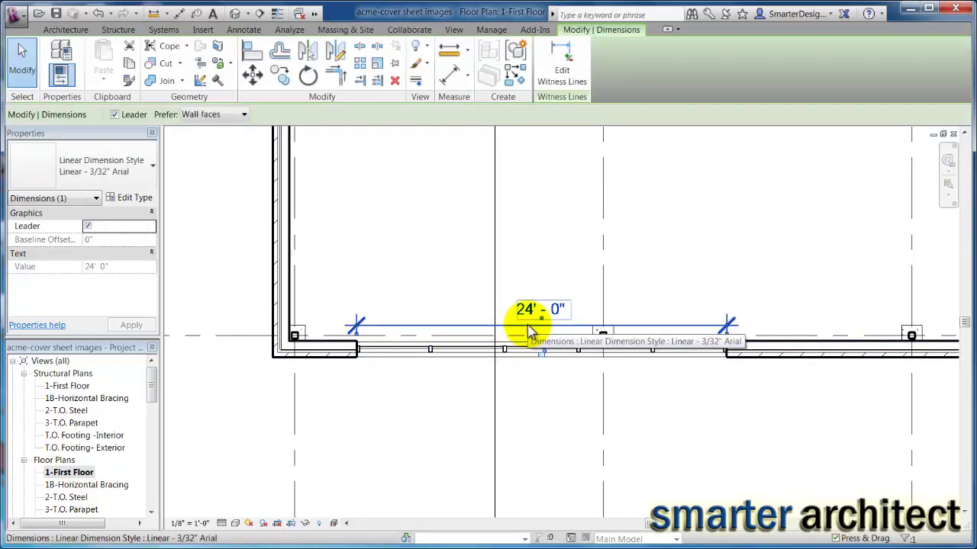
{"action": "key", "text": "Delete"}
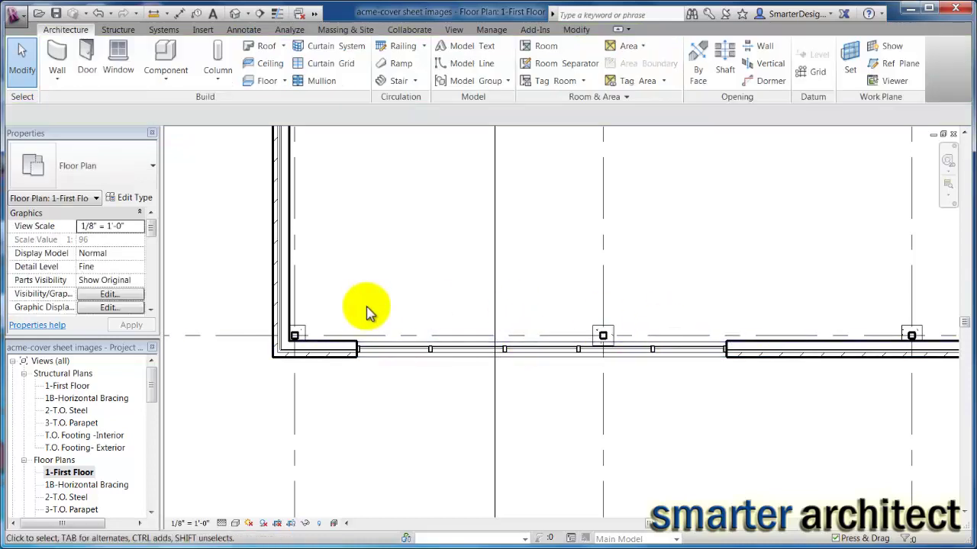
{"action": "scroll", "coordinate": [481, 351], "scroll_direction": "down", "scroll_amount": 3}
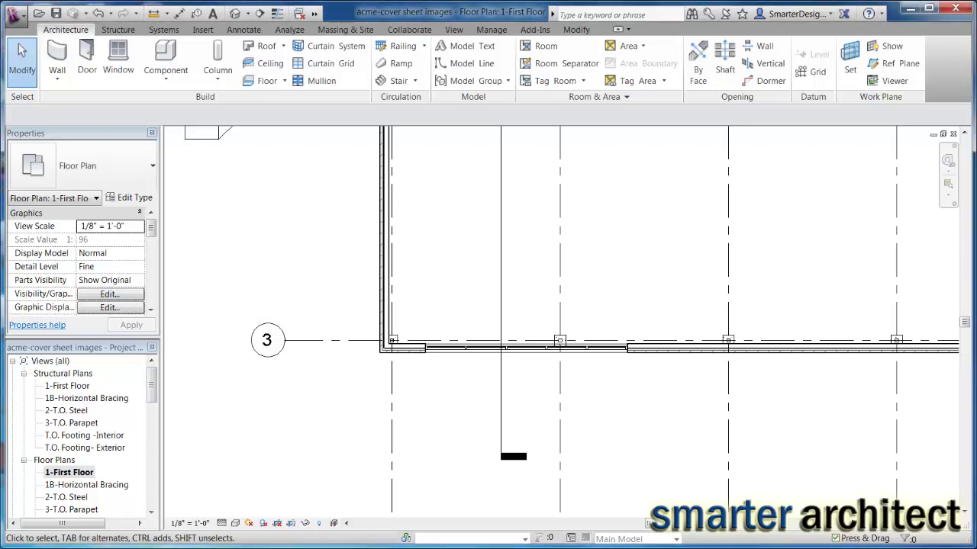
{"action": "scroll", "coordinate": [506, 322], "scroll_direction": "down", "scroll_amount": 3}
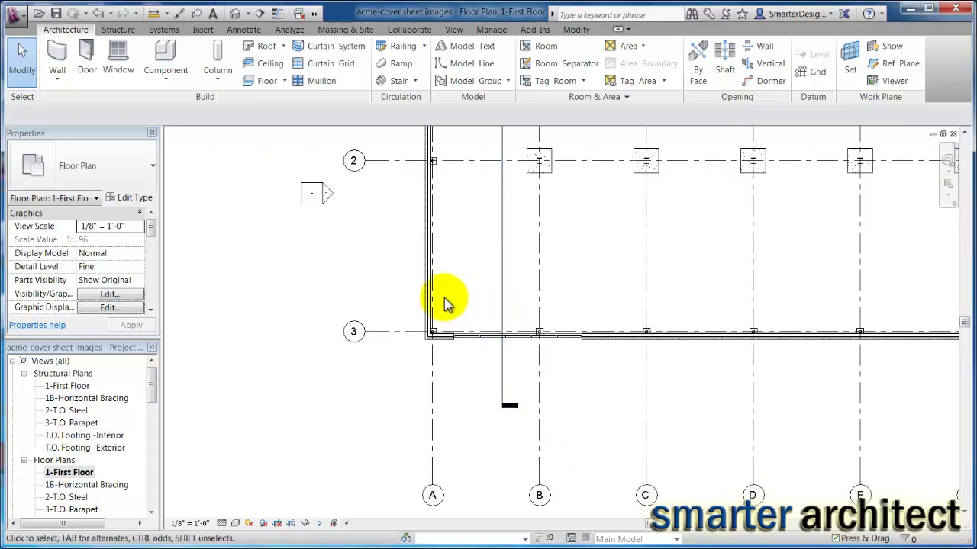
{"action": "middle_click_drag", "start_coordinate": [448, 301], "coordinate": [648, 395]}
{"action": "scroll", "coordinate": [663, 393], "scroll_direction": "up", "scroll_amount": 1}
{"action": "scroll", "coordinate": [656, 390], "scroll_direction": "up", "scroll_amount": 2}
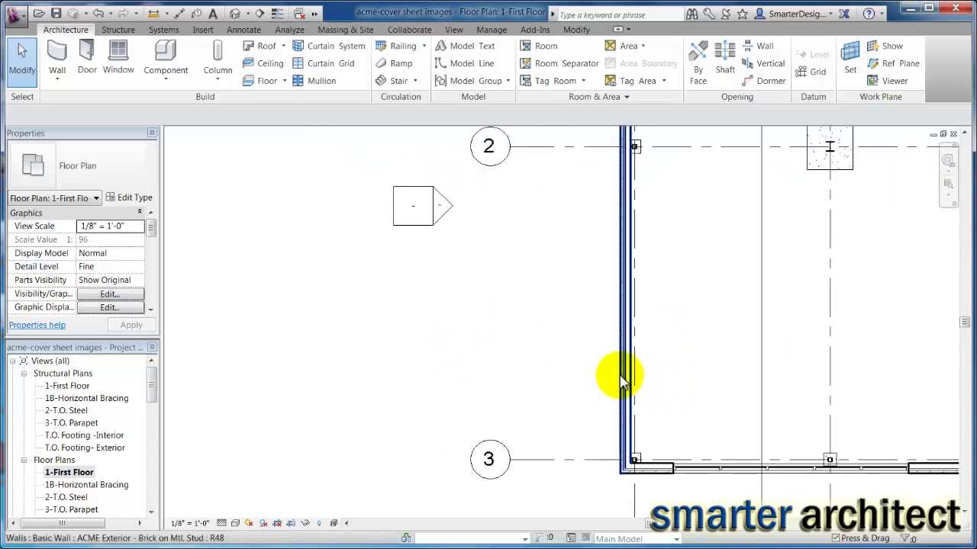
- Draw a 12'-0" Storefront curtain wall up the west brick wall starting near grid 3
{"action": "left_click", "coordinate": [55, 82]}
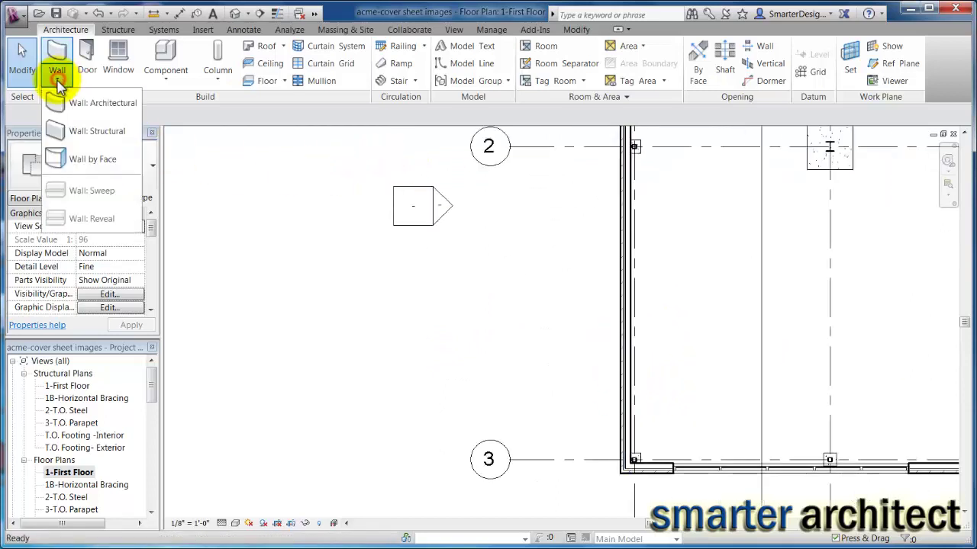
{"action": "left_click", "coordinate": [73, 101]}
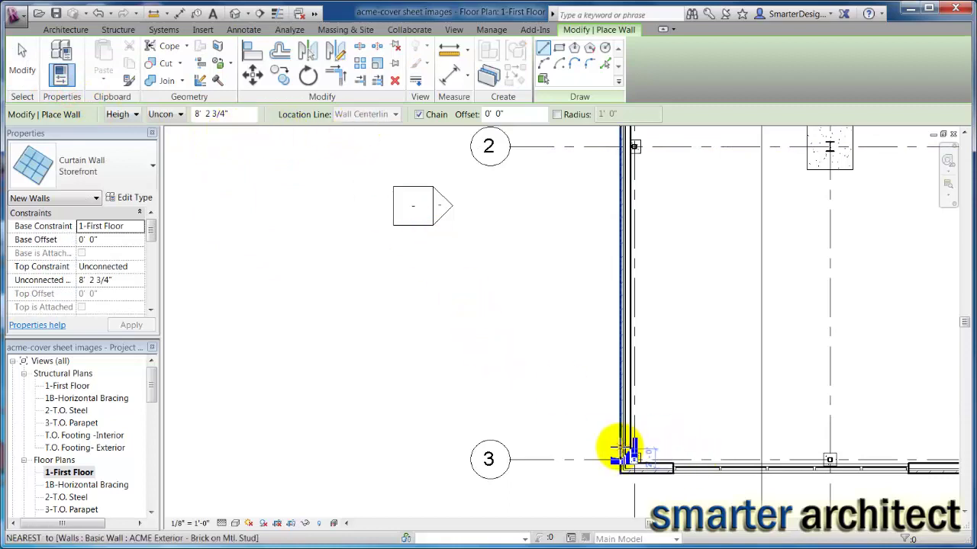
{"action": "scroll", "coordinate": [624, 454], "scroll_direction": "up", "scroll_amount": 1}
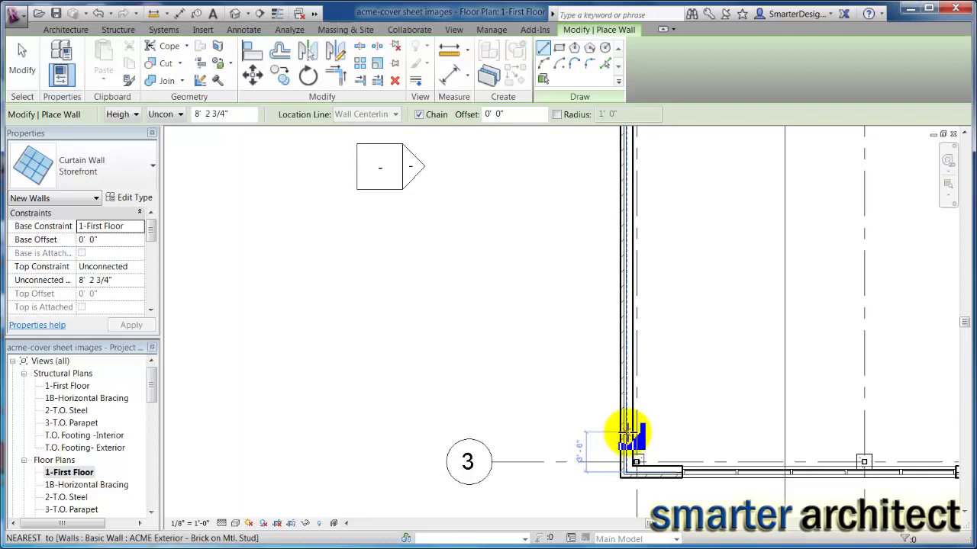
{"action": "left_click", "coordinate": [626, 433]}
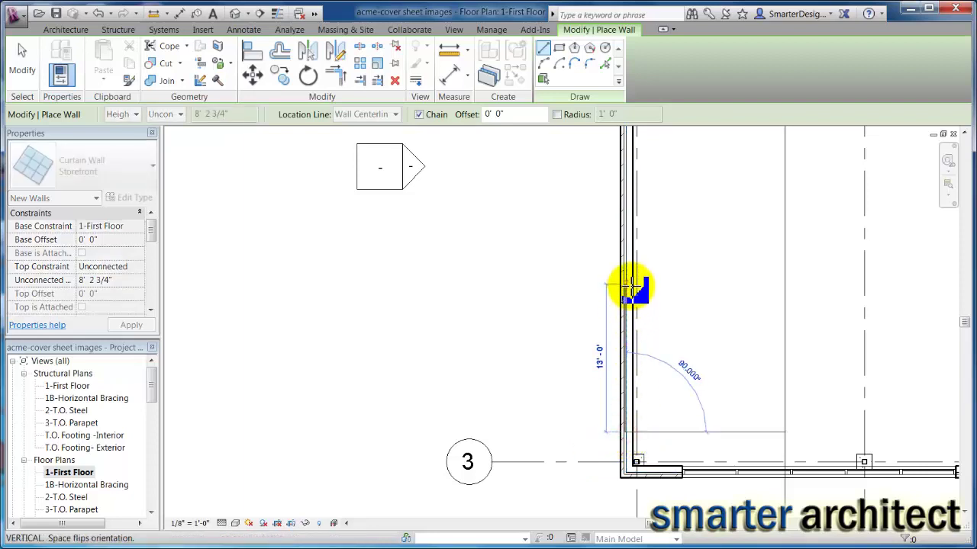
{"action": "type", "text": "12"}
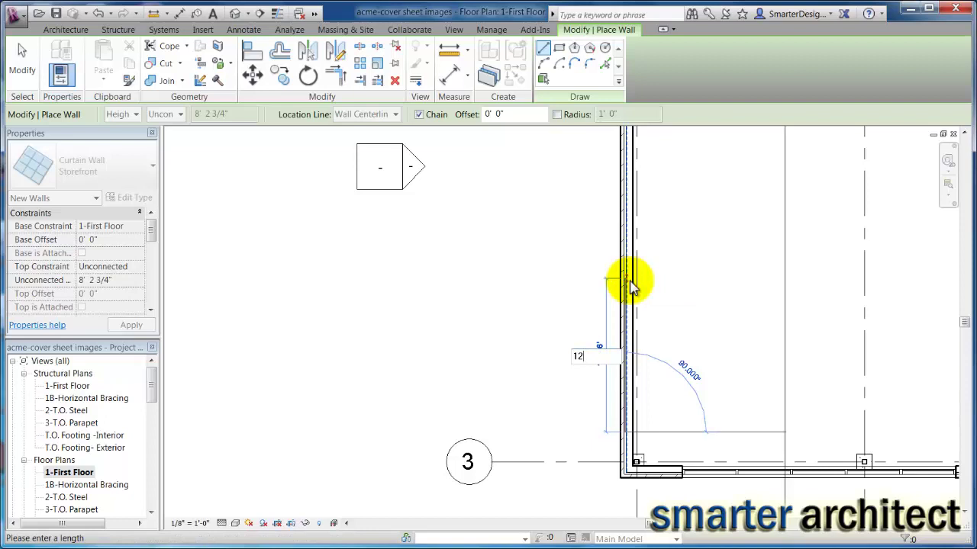
{"action": "key", "text": "Return"}
{"action": "key", "text": "Escape"}
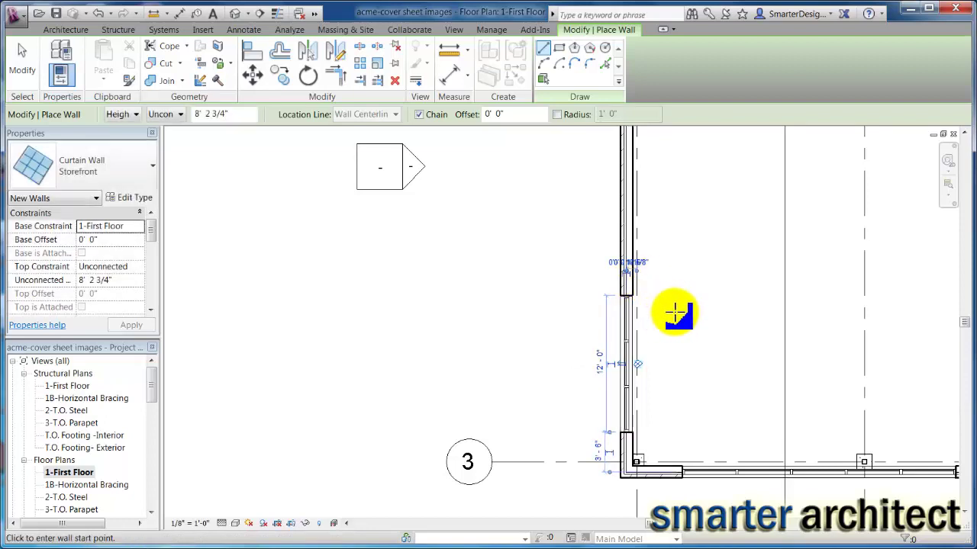
{"action": "key", "text": "Escape"}
- Set the west storefront wall's lower end 4'-0" from the building corner
{"action": "scroll", "coordinate": [625, 427], "scroll_direction": "up", "scroll_amount": 3}
{"action": "scroll", "coordinate": [624, 439], "scroll_direction": "up", "scroll_amount": 1}
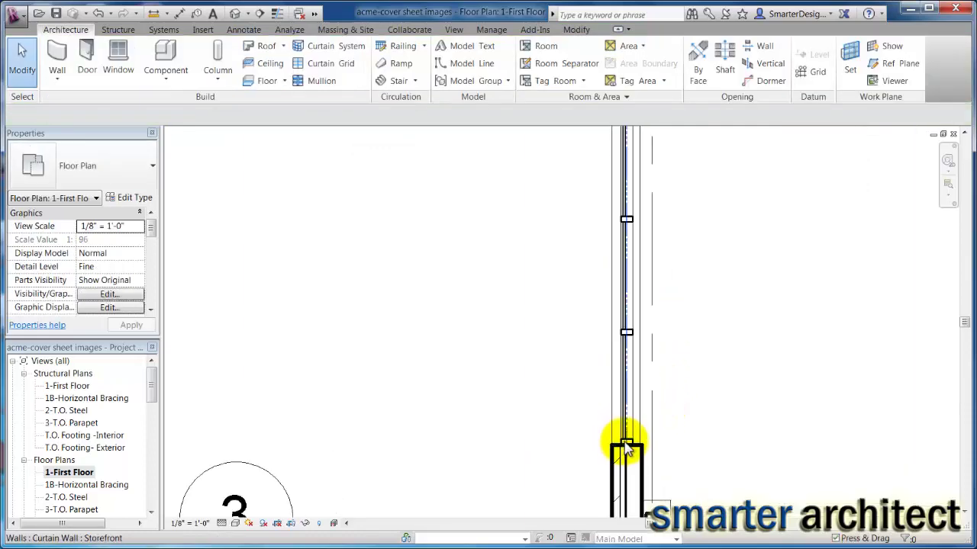
{"action": "left_click", "coordinate": [626, 447]}
{"action": "scroll", "coordinate": [675, 427], "scroll_direction": "down", "scroll_amount": 2}
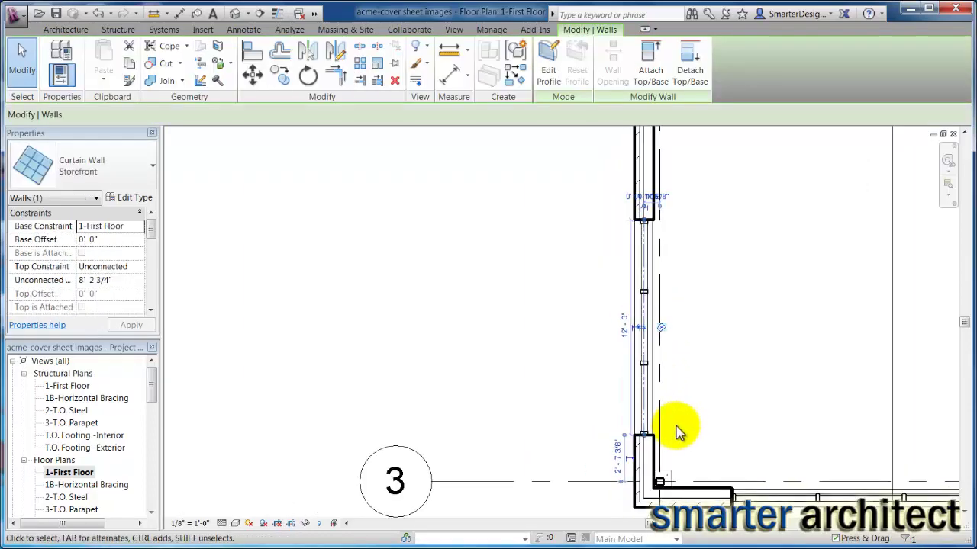
{"action": "middle_click_drag", "start_coordinate": [678, 430], "coordinate": [676, 397]}
{"action": "scroll", "coordinate": [649, 447], "scroll_direction": "up", "scroll_amount": 3}
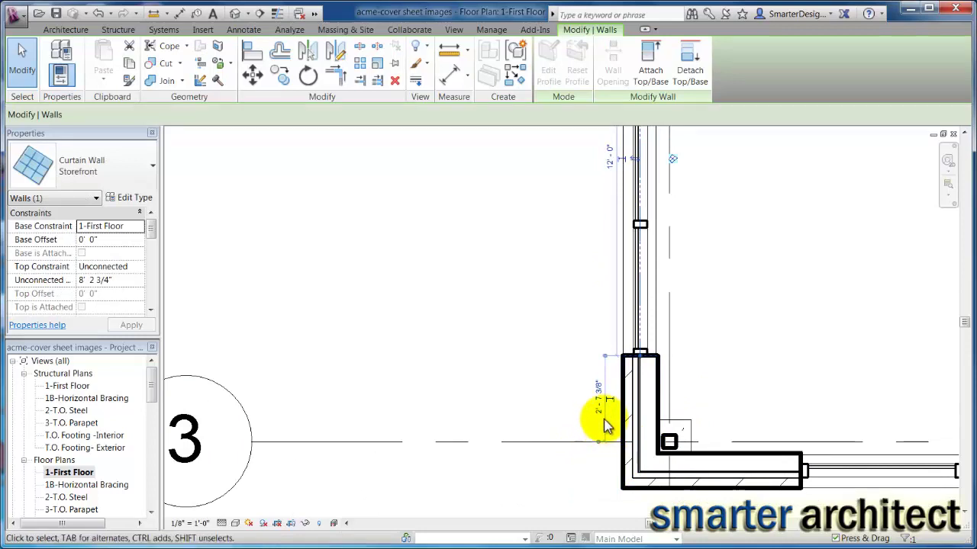
{"action": "left_click", "coordinate": [600, 413]}
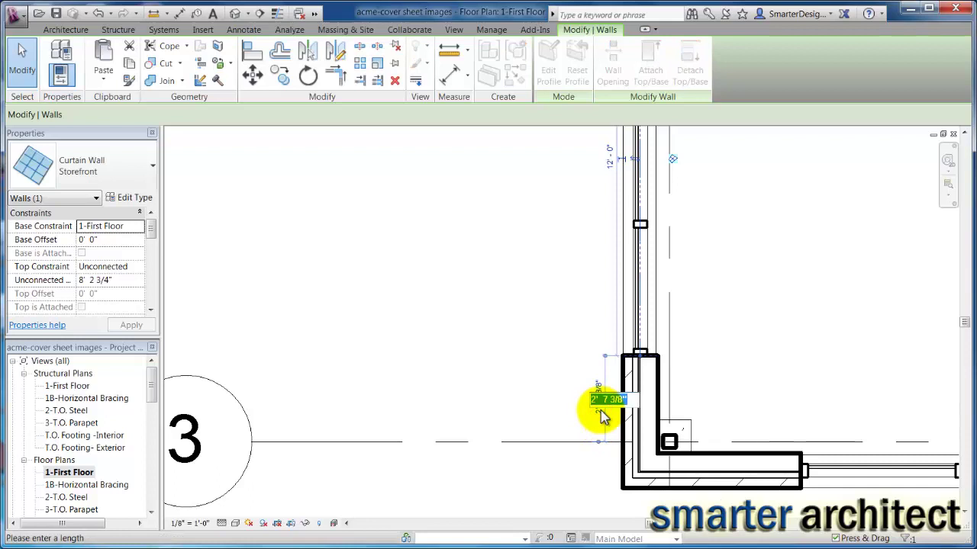
{"action": "scroll", "coordinate": [603, 415], "scroll_direction": "down", "scroll_amount": 3}
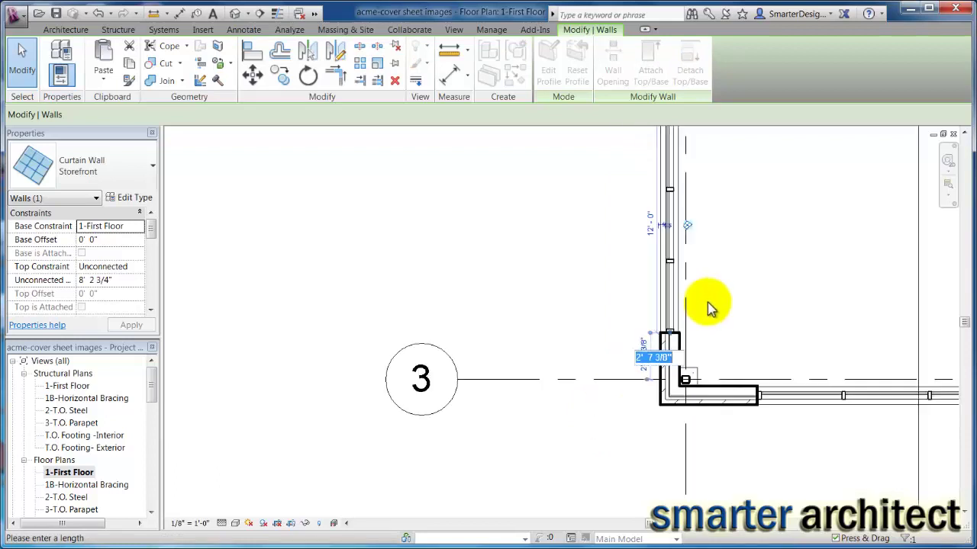
{"action": "key", "text": "Escape"}
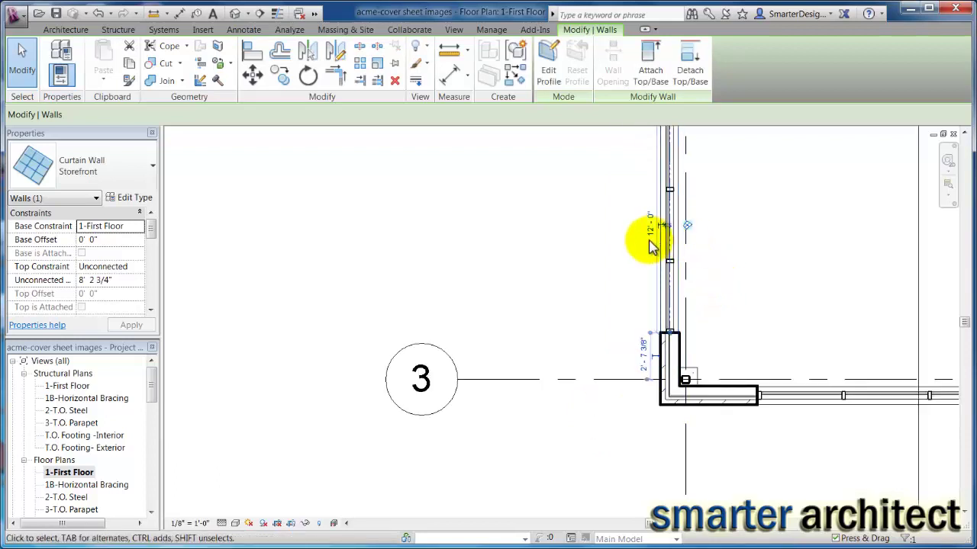
{"action": "scroll", "coordinate": [658, 229], "scroll_direction": "up", "scroll_amount": 3}
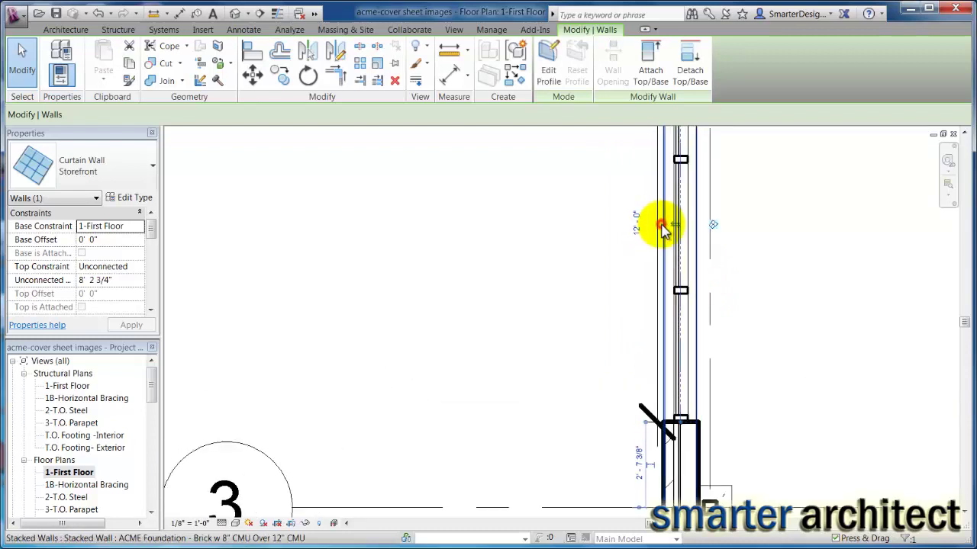
{"action": "scroll", "coordinate": [644, 439], "scroll_direction": "down", "scroll_amount": 2}
{"action": "left_click", "coordinate": [638, 450]}
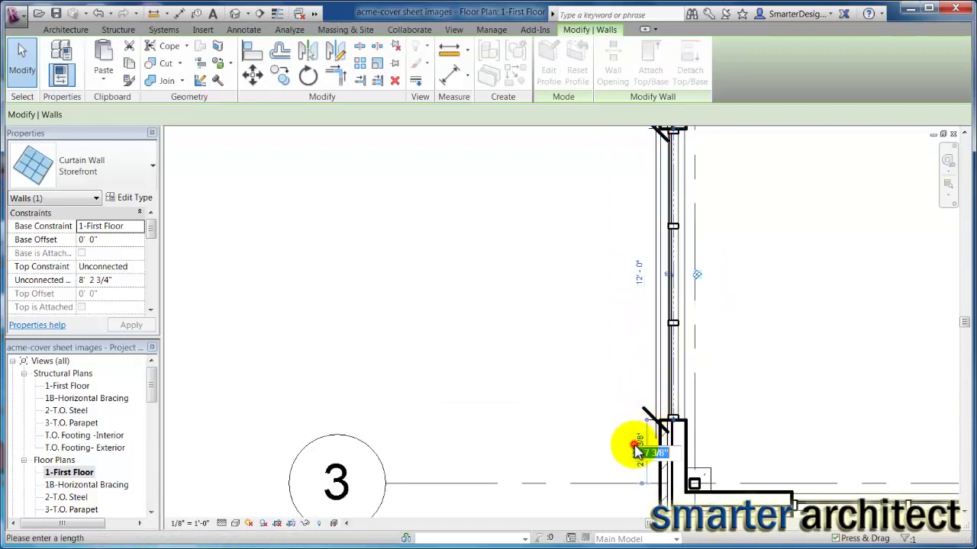
{"action": "type", "text": "4"}
{"action": "key", "text": "Return"}
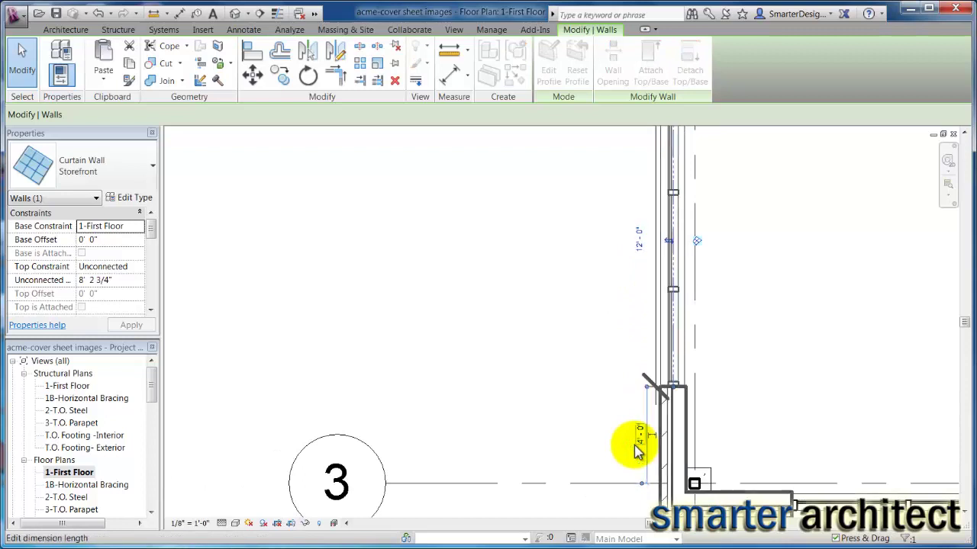
{"action": "left_click", "coordinate": [752, 333]}
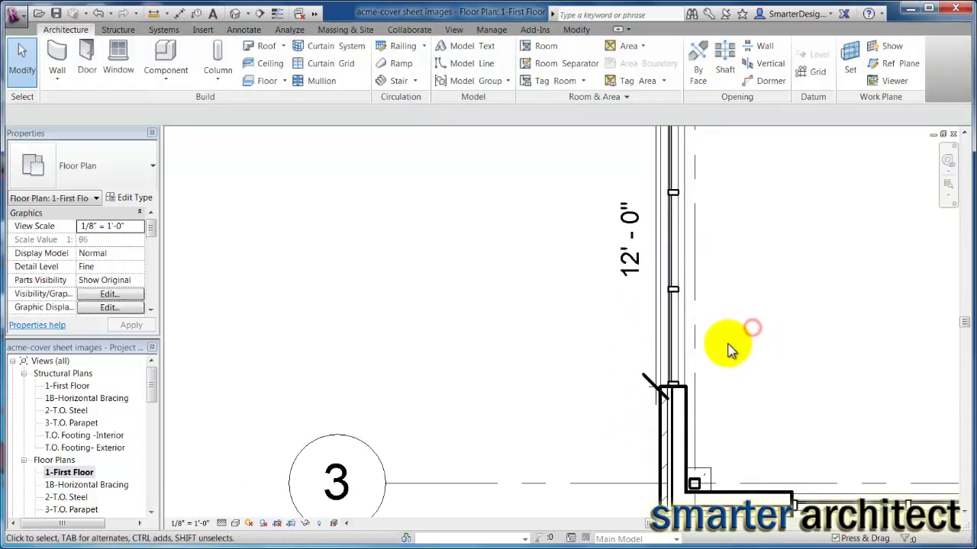
- Delete the 12'-0" dimension and shift the plan toward grid 2
{"action": "scroll", "coordinate": [726, 349], "scroll_direction": "down", "scroll_amount": 2}
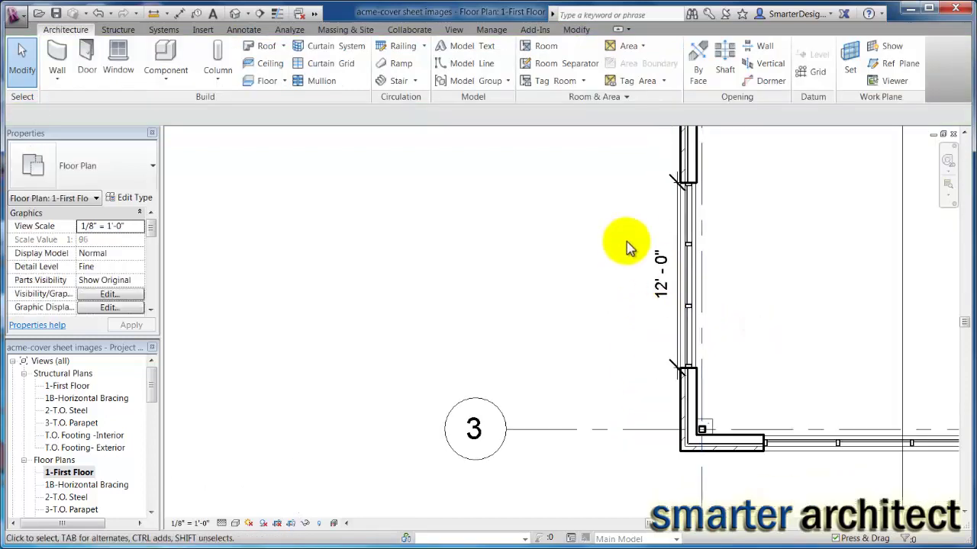
{"action": "left_click", "coordinate": [679, 229]}
{"action": "key", "text": "Delete"}
{"action": "scroll", "coordinate": [689, 235], "scroll_direction": "down", "scroll_amount": 1}
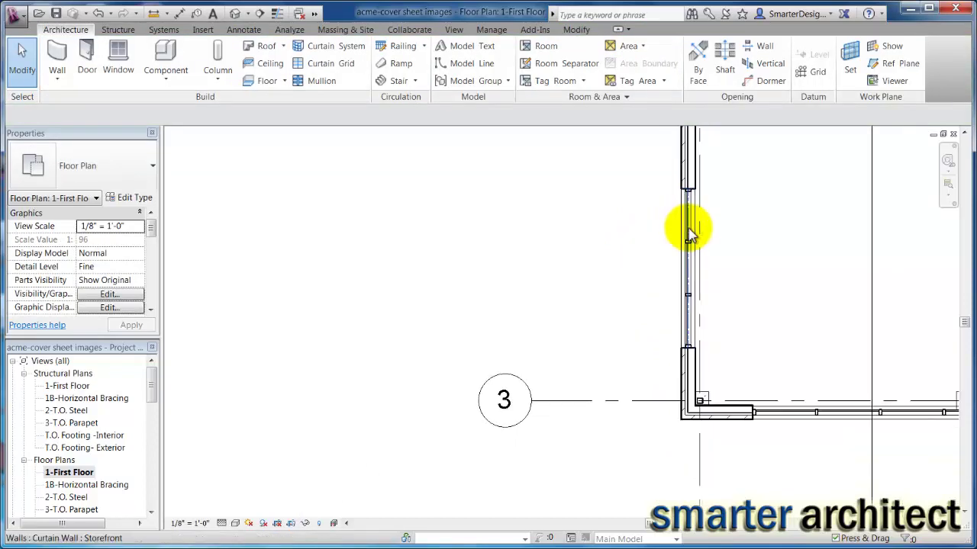
{"action": "middle_click_drag", "start_coordinate": [689, 235], "coordinate": [586, 262]}
{"action": "scroll", "coordinate": [626, 435], "scroll_direction": "down", "scroll_amount": 1}
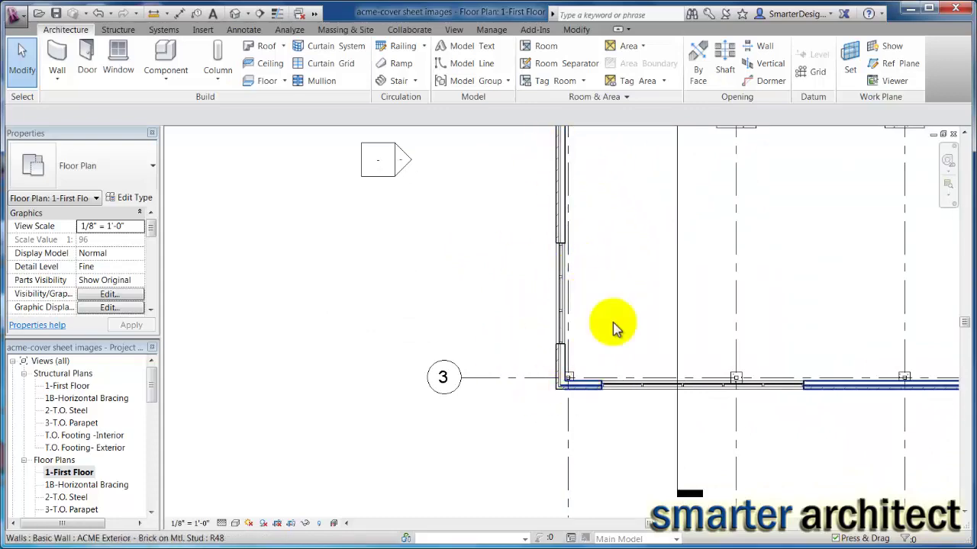
- Draw a 24'-0" Storefront curtain wall down the west wall from the grid 1 corner, then select it
{"action": "scroll", "coordinate": [617, 328], "scroll_direction": "down", "scroll_amount": 1}
{"action": "middle_click_drag", "start_coordinate": [589, 246], "coordinate": [536, 424]}
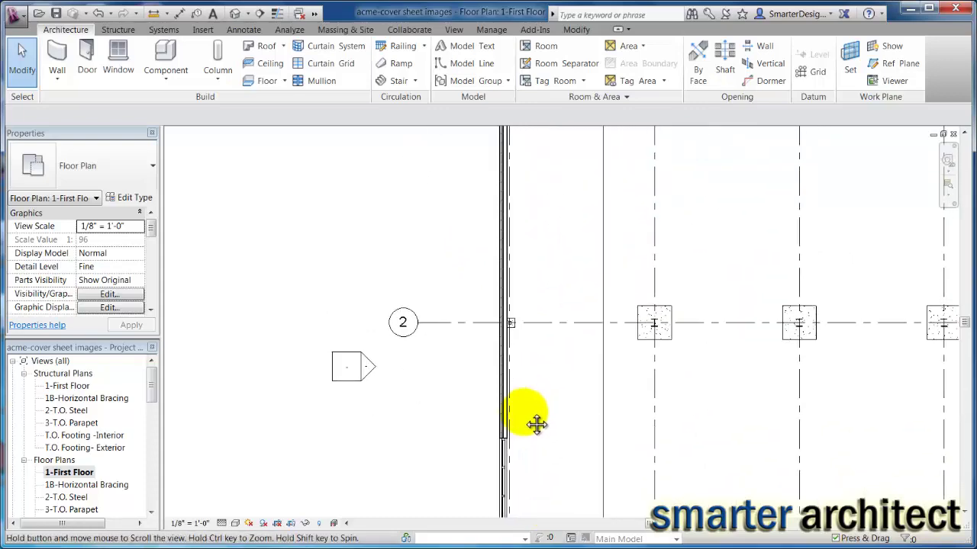
{"action": "scroll", "coordinate": [525, 414], "scroll_direction": "down", "scroll_amount": 1}
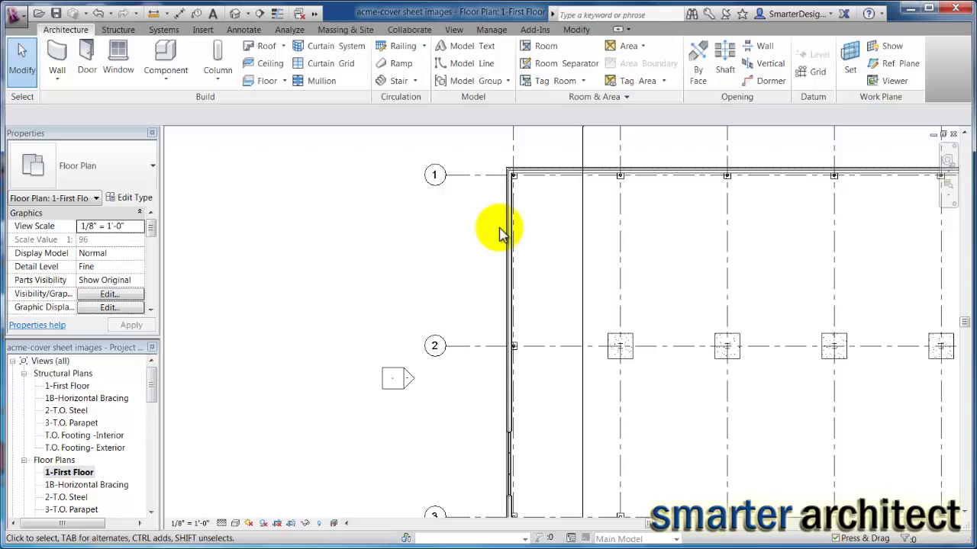
{"action": "left_click", "coordinate": [54, 77]}
{"action": "left_click", "coordinate": [73, 101]}
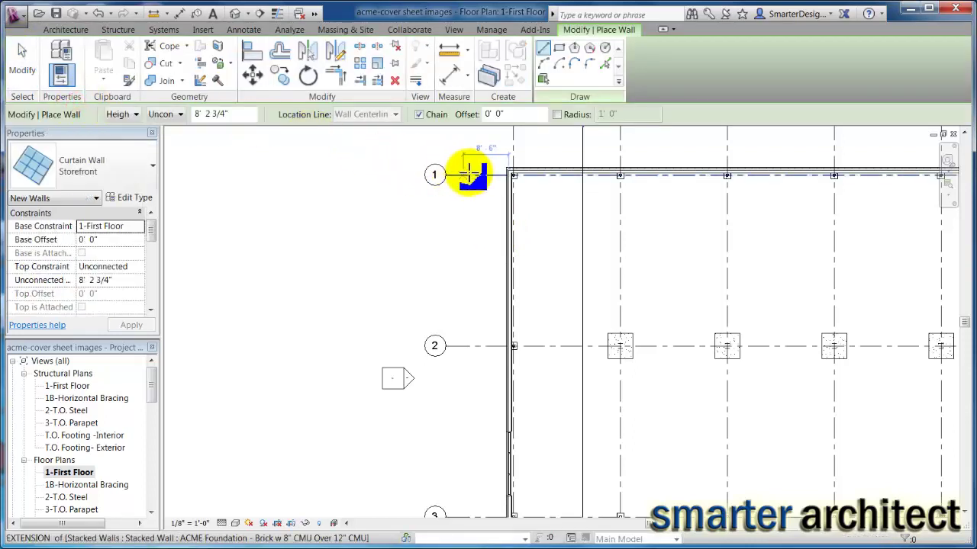
{"action": "scroll", "coordinate": [485, 183], "scroll_direction": "up", "scroll_amount": 2}
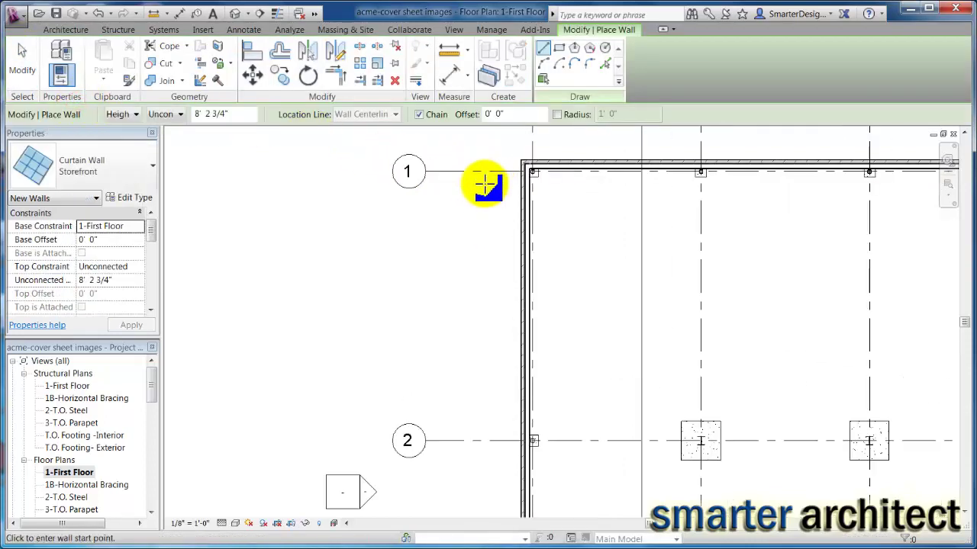
{"action": "left_click", "coordinate": [529, 185]}
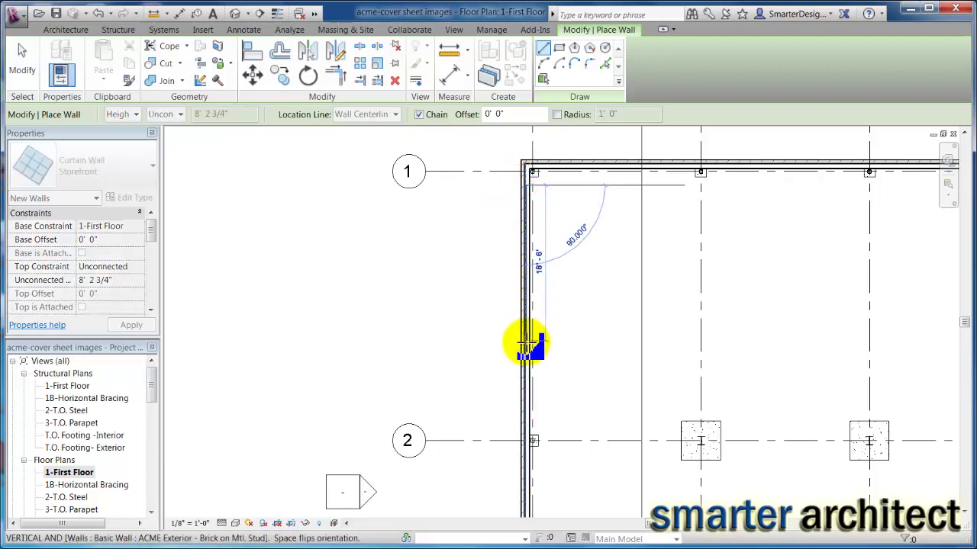
{"action": "type", "text": "24"}
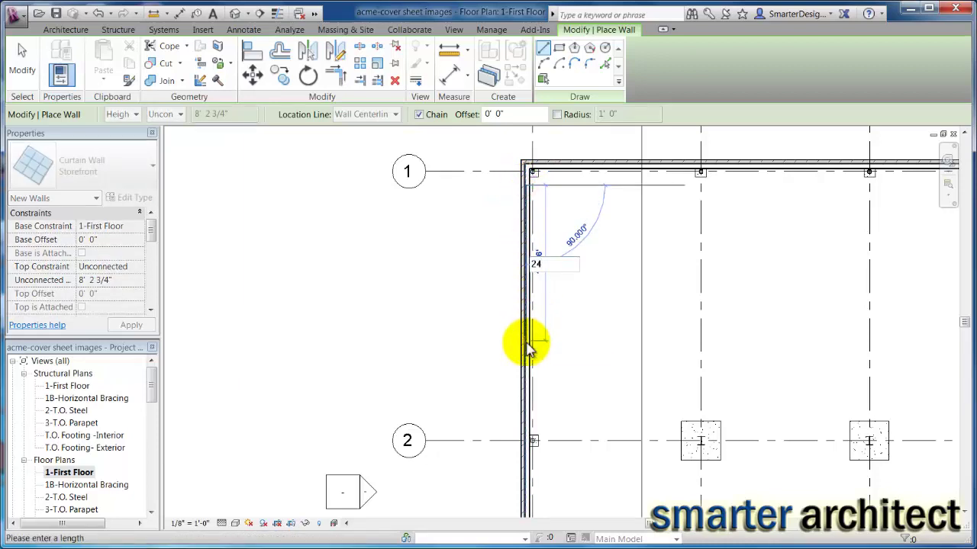
{"action": "key", "text": "Return"}
{"action": "key", "text": "Escape"}
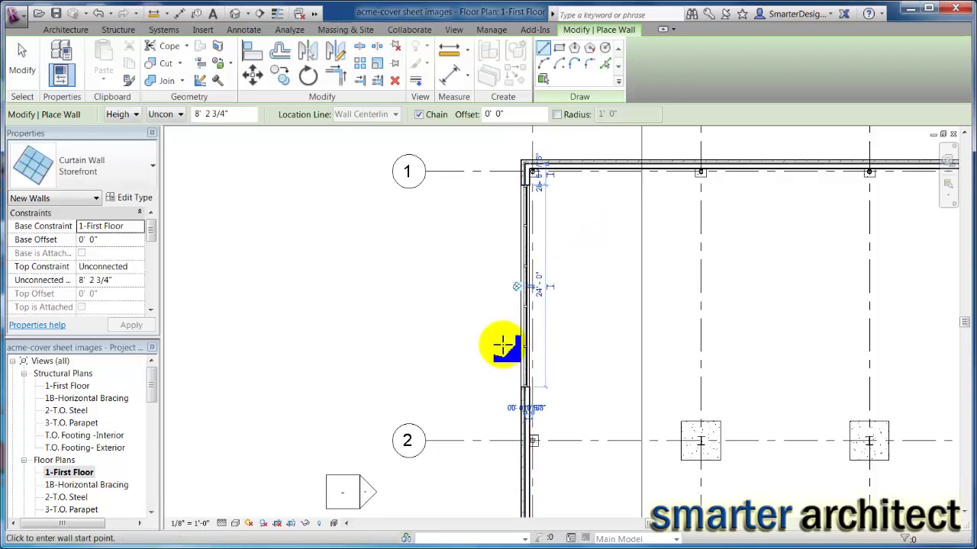
{"action": "key", "text": "Escape"}
{"action": "left_click", "coordinate": [525, 304]}
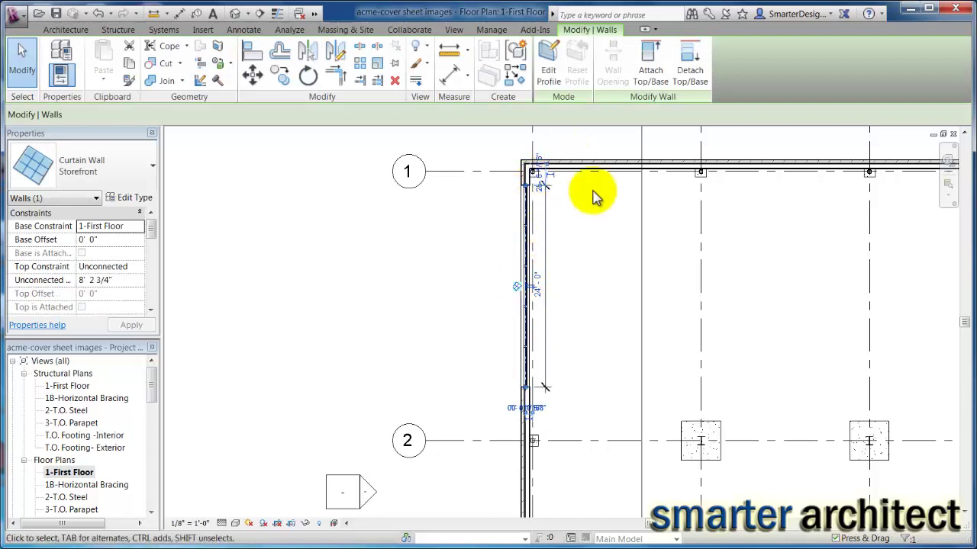
- Offset the west storefront wall 4'-0" below grid line 1
{"action": "scroll", "coordinate": [544, 186], "scroll_direction": "up", "scroll_amount": 5}
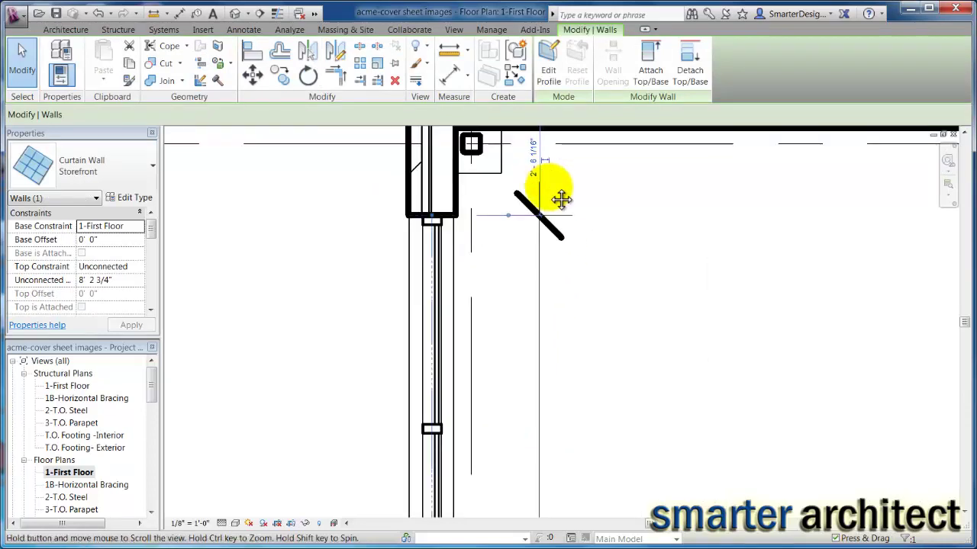
{"action": "left_click_drag", "start_coordinate": [605, 350], "coordinate": [573, 335]}
{"action": "left_click", "coordinate": [591, 368]}
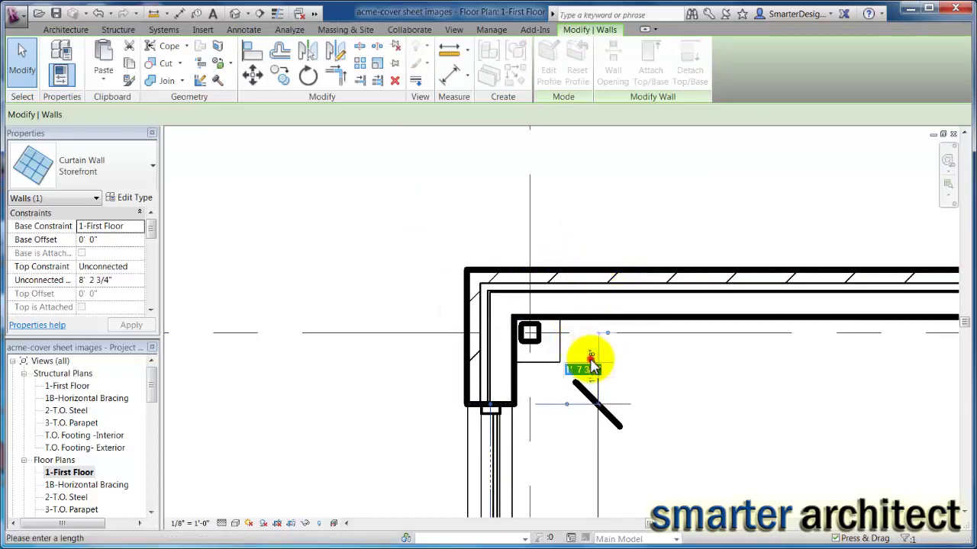
{"action": "type", "text": "4"}
{"action": "key", "text": "Return"}
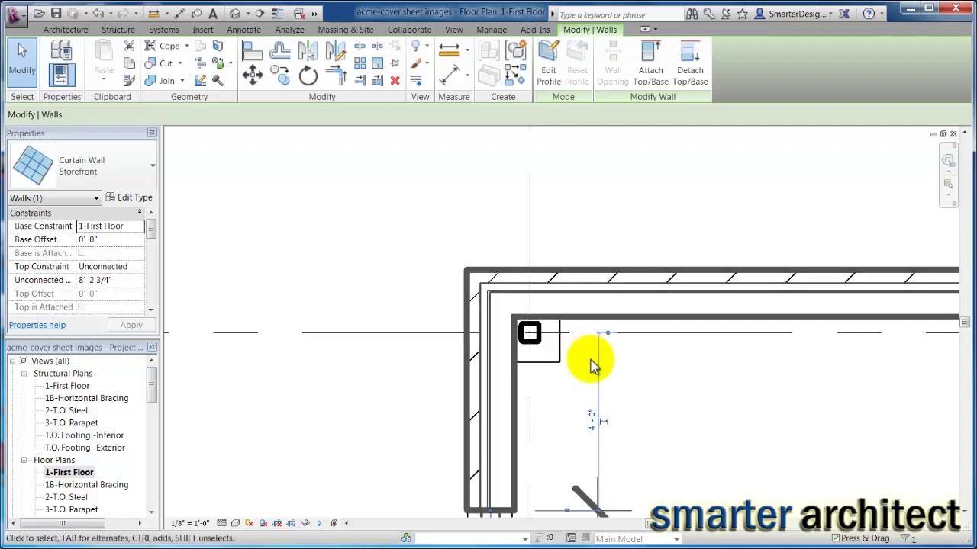
{"action": "scroll", "coordinate": [600, 356], "scroll_direction": "down", "scroll_amount": 4}
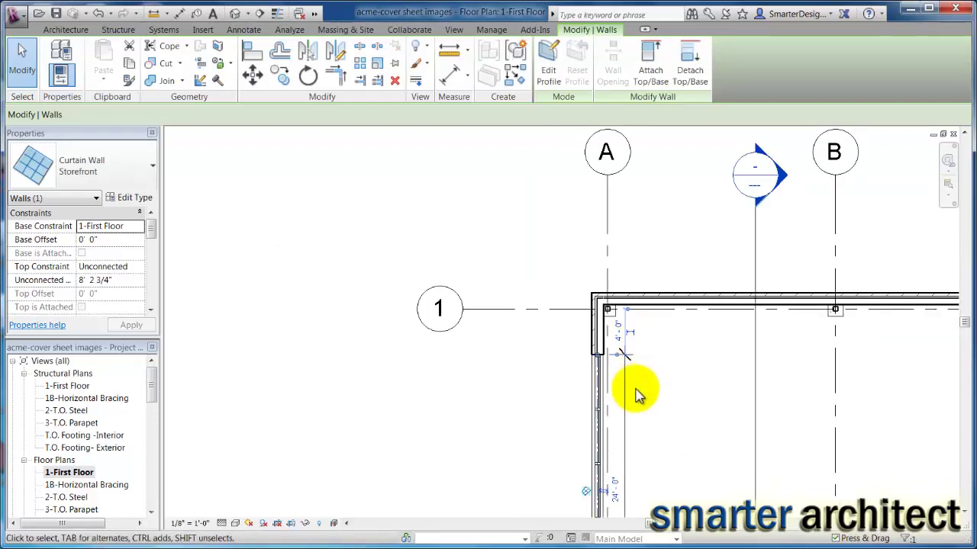
{"action": "scroll", "coordinate": [643, 344], "scroll_direction": "down", "scroll_amount": 3}
{"action": "scroll", "coordinate": [661, 412], "scroll_direction": "up", "scroll_amount": 3}
{"action": "left_click", "coordinate": [656, 408]}
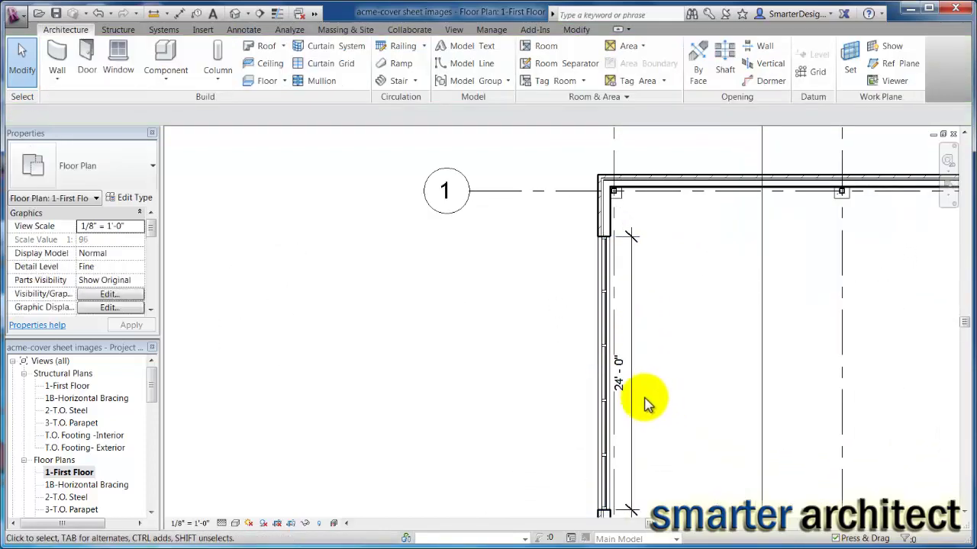
- Select the 24'-0" dimension for removal and pan to show the west wall from grid 1 to 3
{"action": "left_click", "coordinate": [631, 403]}
{"action": "key", "text": "Escape"}
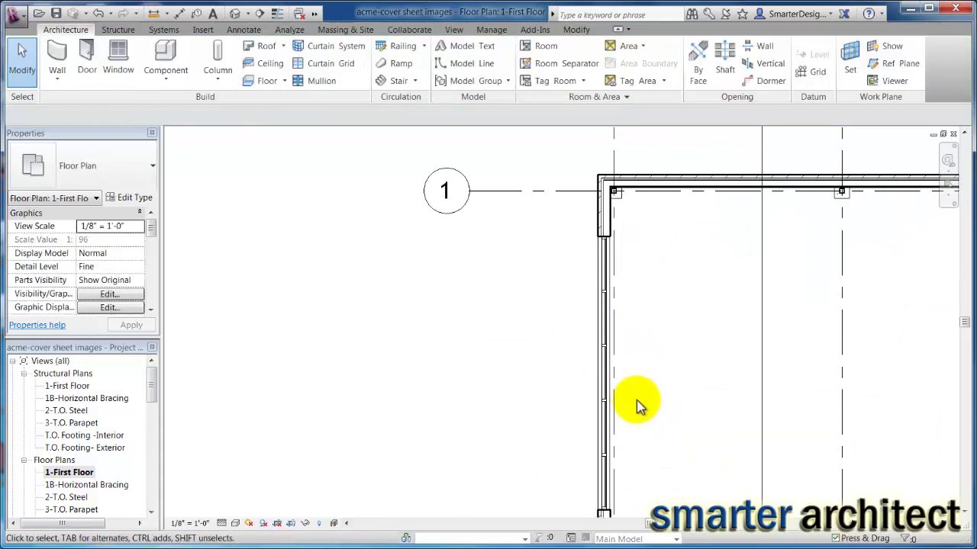
{"action": "scroll", "coordinate": [636, 400], "scroll_direction": "down", "scroll_amount": 2}
{"action": "scroll", "coordinate": [573, 209], "scroll_direction": "up", "scroll_amount": 2}
{"action": "middle_click_drag", "start_coordinate": [573, 209], "coordinate": [577, 279]}
{"action": "scroll", "coordinate": [586, 232], "scroll_direction": "down", "scroll_amount": 2}
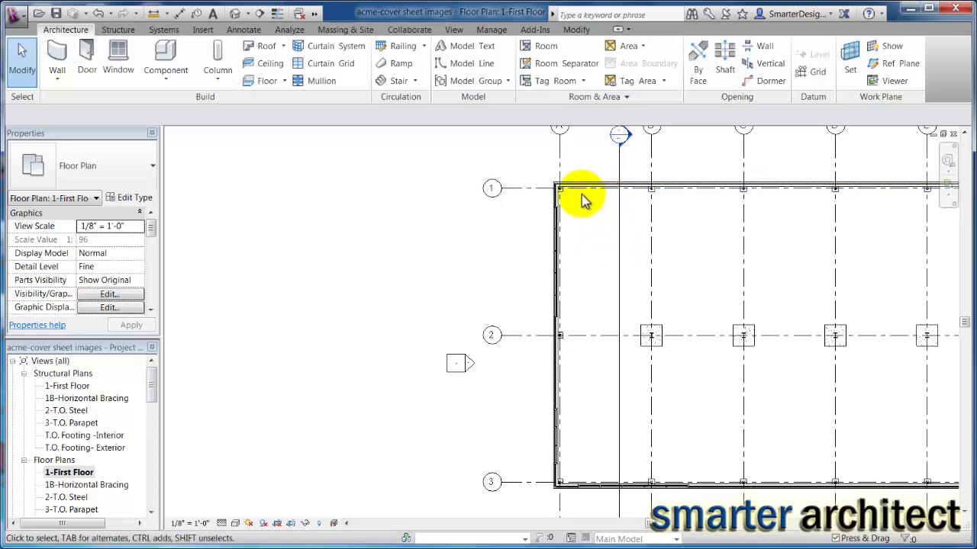
- Draw a 28'-0" architectural storefront wall starting at the grid 1 corner
{"action": "left_click", "coordinate": [61, 79]}
{"action": "left_click", "coordinate": [71, 107]}
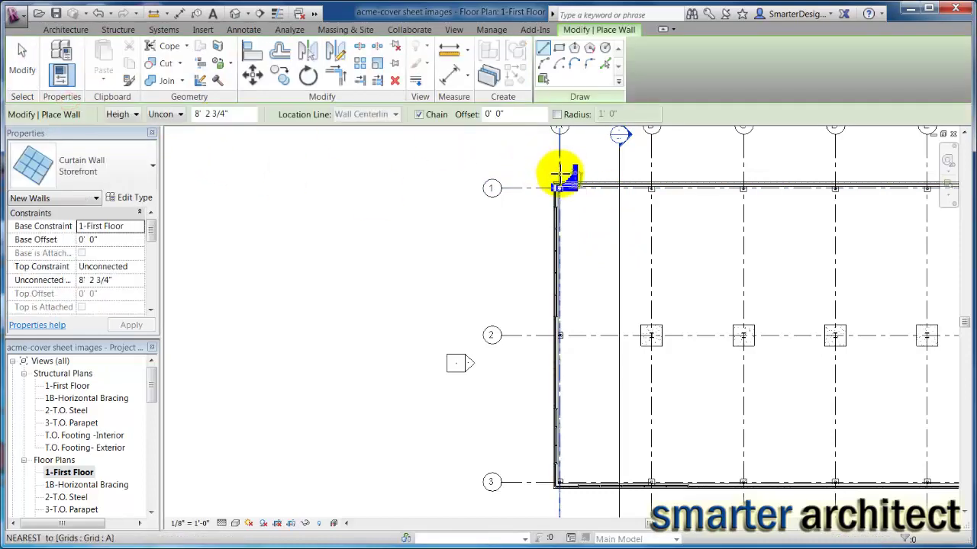
{"action": "scroll", "coordinate": [568, 183], "scroll_direction": "up", "scroll_amount": 2}
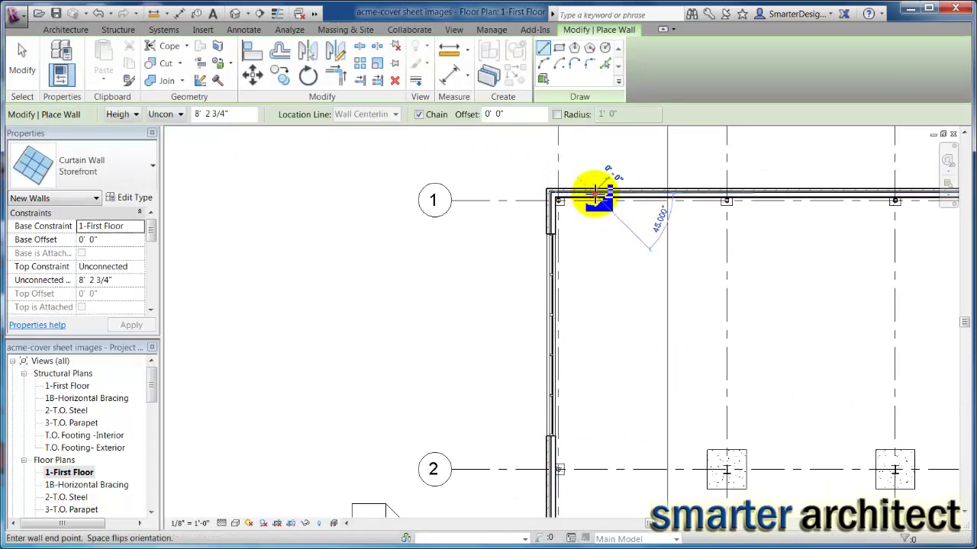
{"action": "left_click", "coordinate": [595, 195]}
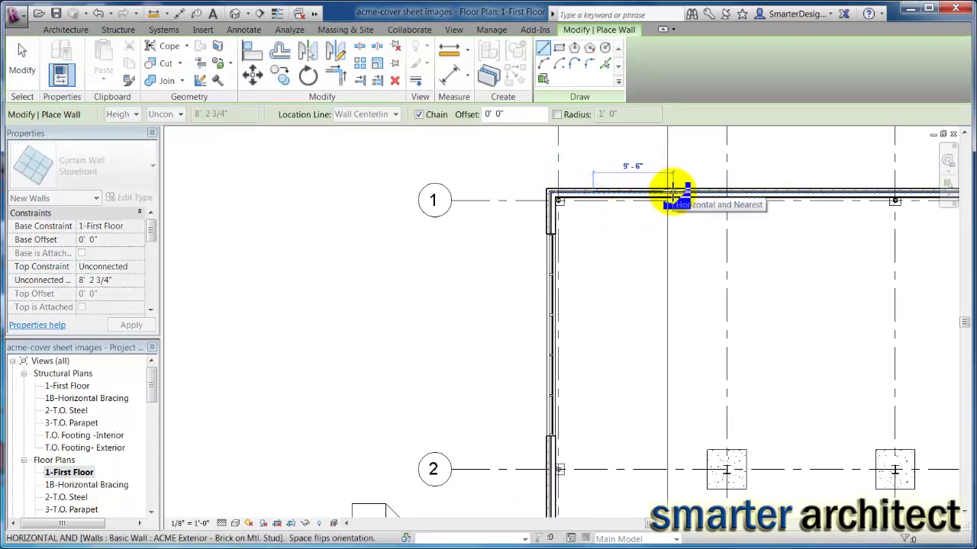
{"action": "type", "text": "28"}
{"action": "key", "text": "Return"}
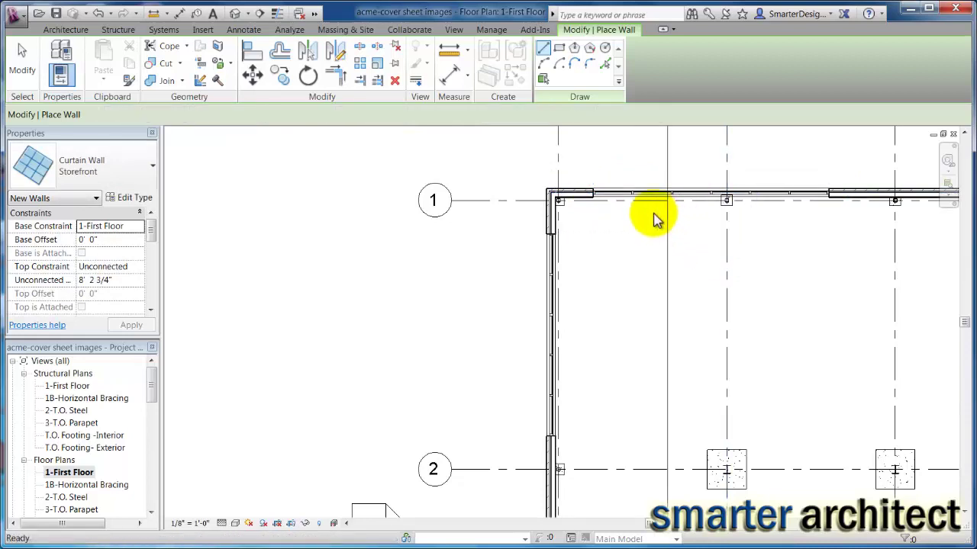
{"action": "key", "text": "Escape"}
- Make the wall's length a permanent dimension and set its end 4'-0" from grid line A
{"action": "left_click", "coordinate": [610, 197]}
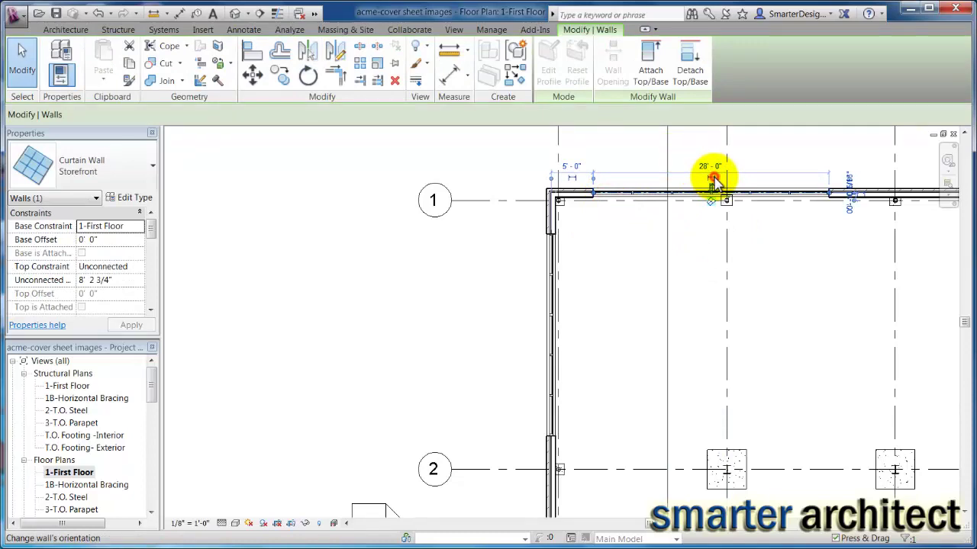
{"action": "left_click", "coordinate": [713, 179]}
{"action": "left_click", "coordinate": [714, 180]}
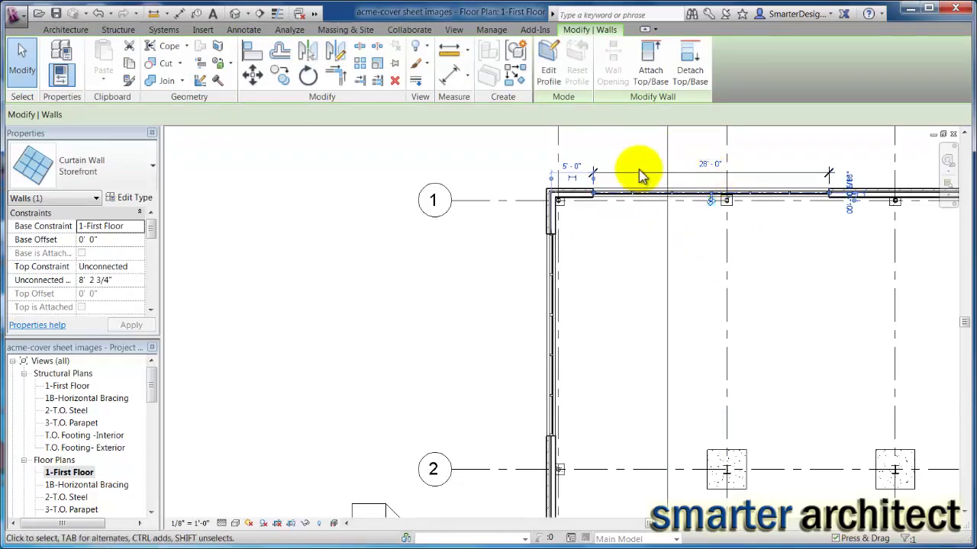
{"action": "scroll", "coordinate": [561, 177], "scroll_direction": "up", "scroll_amount": 3}
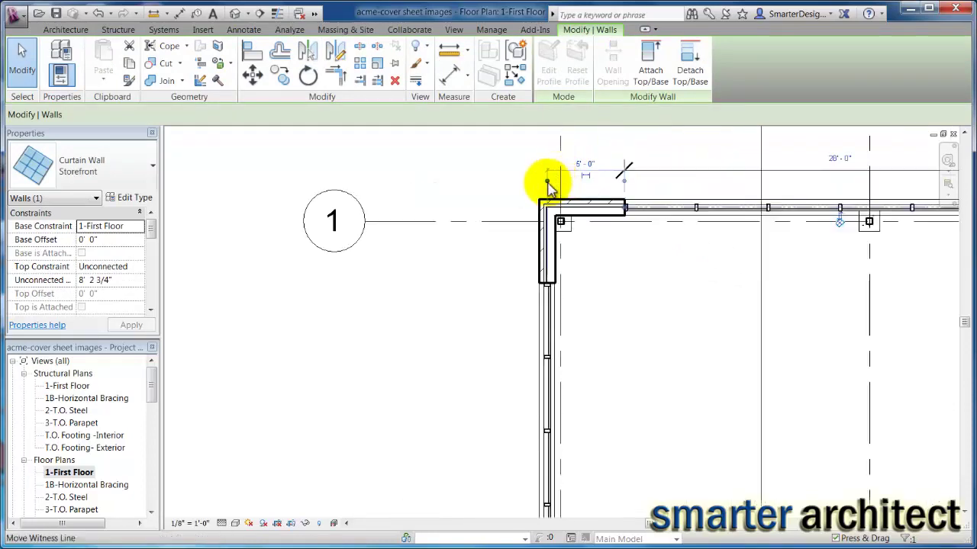
{"action": "left_click_drag", "start_coordinate": [548, 183], "coordinate": [563, 183]}
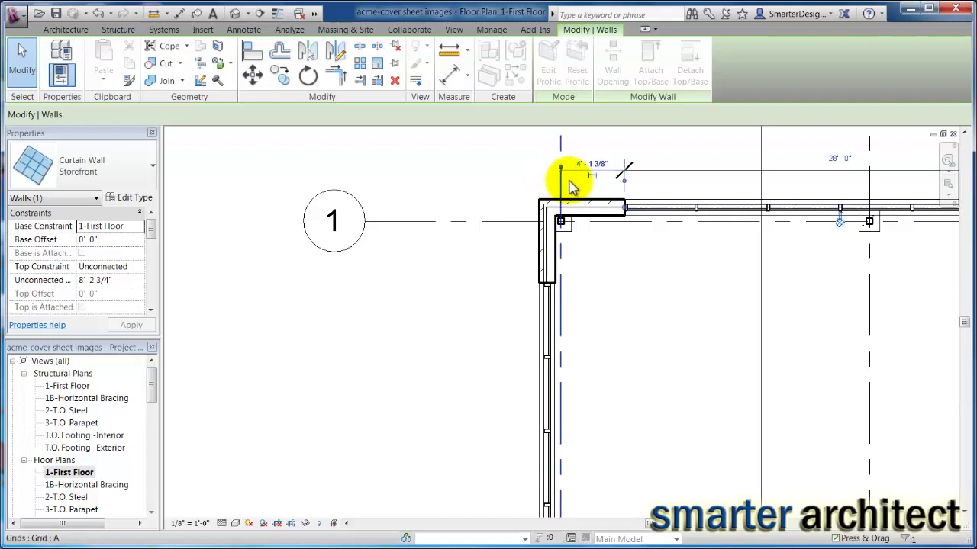
{"action": "left_click", "coordinate": [596, 171]}
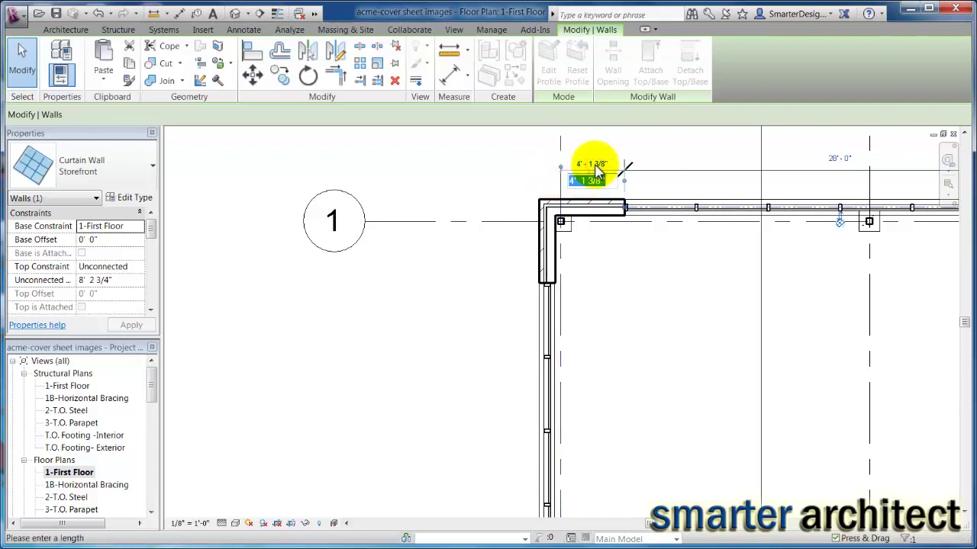
{"action": "type", "text": "4"}
{"action": "key", "text": "Return"}
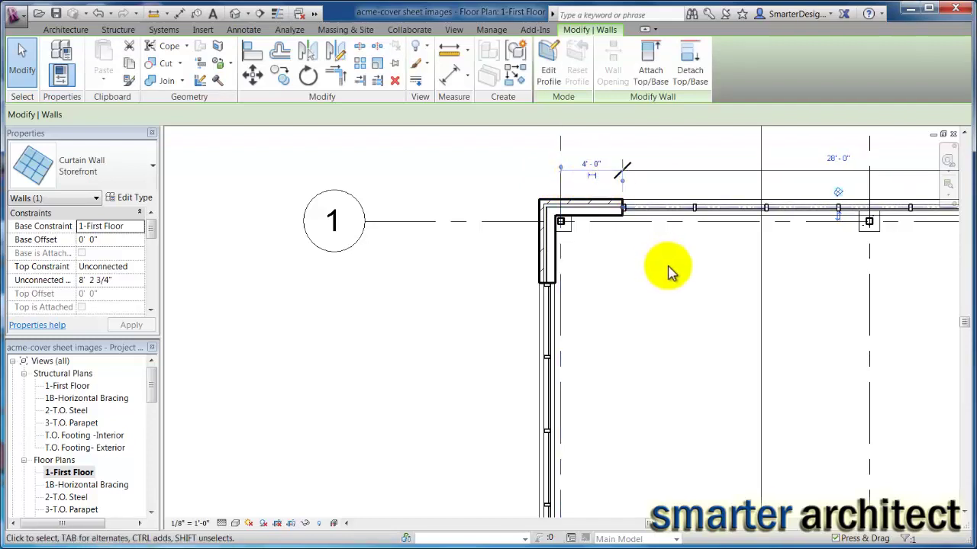
- Delete the 28'-0" dimension and pan the plan down past grids 1, 2 and 3
{"action": "left_click", "coordinate": [664, 272]}
{"action": "scroll", "coordinate": [671, 274], "scroll_direction": "down", "scroll_amount": 2}
{"action": "left_click", "coordinate": [771, 196]}
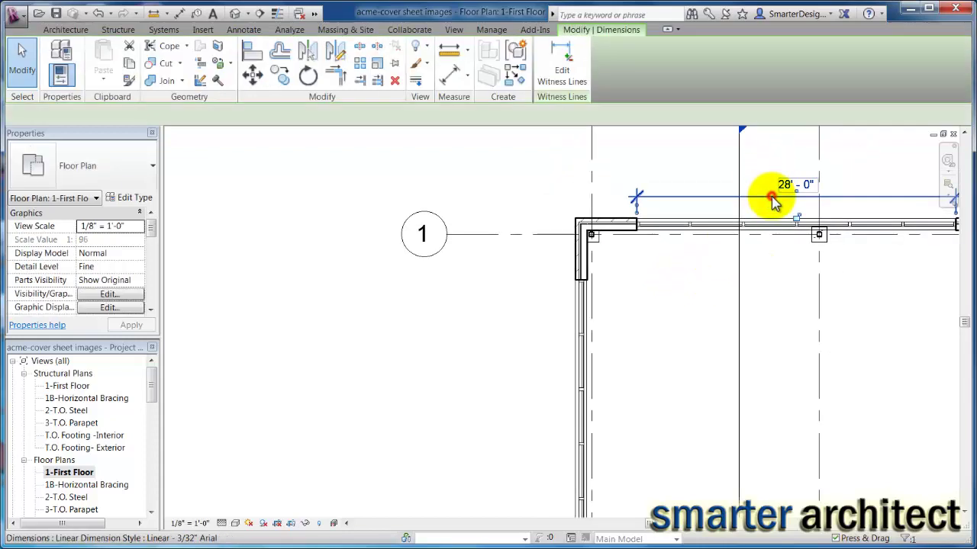
{"action": "key", "text": "Delete"}
{"action": "scroll", "coordinate": [753, 205], "scroll_direction": "down", "scroll_amount": 3}
{"action": "middle_click_drag", "start_coordinate": [731, 271], "coordinate": [694, 207]}
{"action": "scroll", "coordinate": [694, 207], "scroll_direction": "down", "scroll_amount": 2}
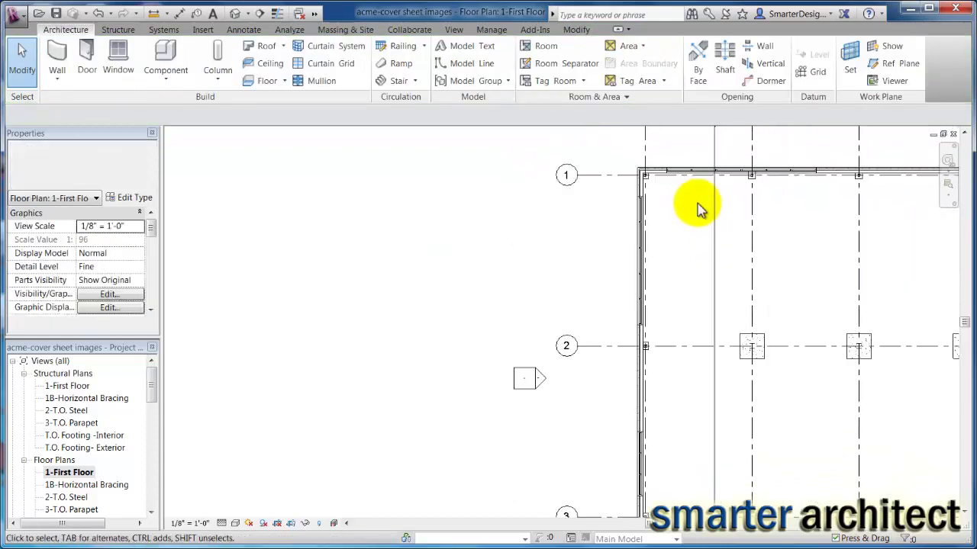
{"action": "middle_click_drag", "start_coordinate": [688, 257], "coordinate": [646, 250]}
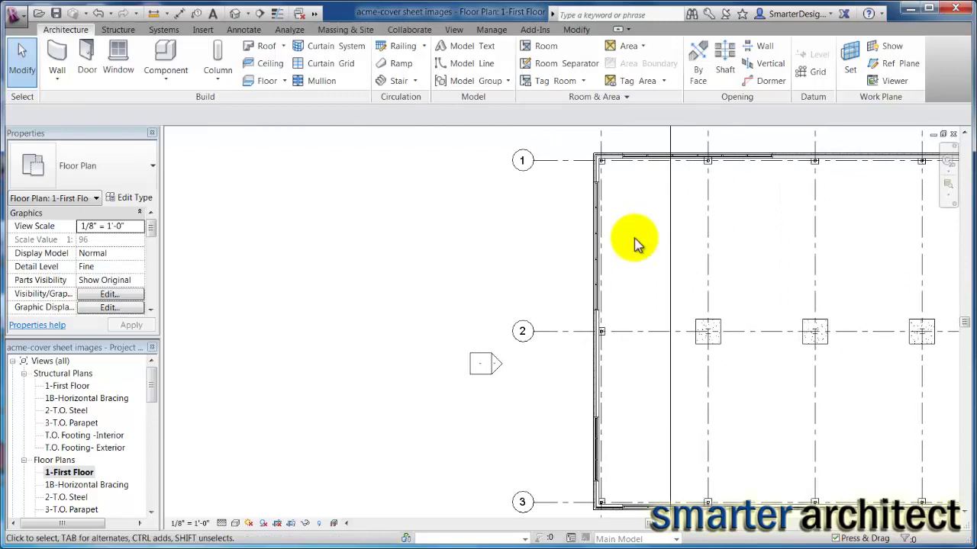
{"action": "scroll", "coordinate": [633, 171], "scroll_direction": "up", "scroll_amount": 1}
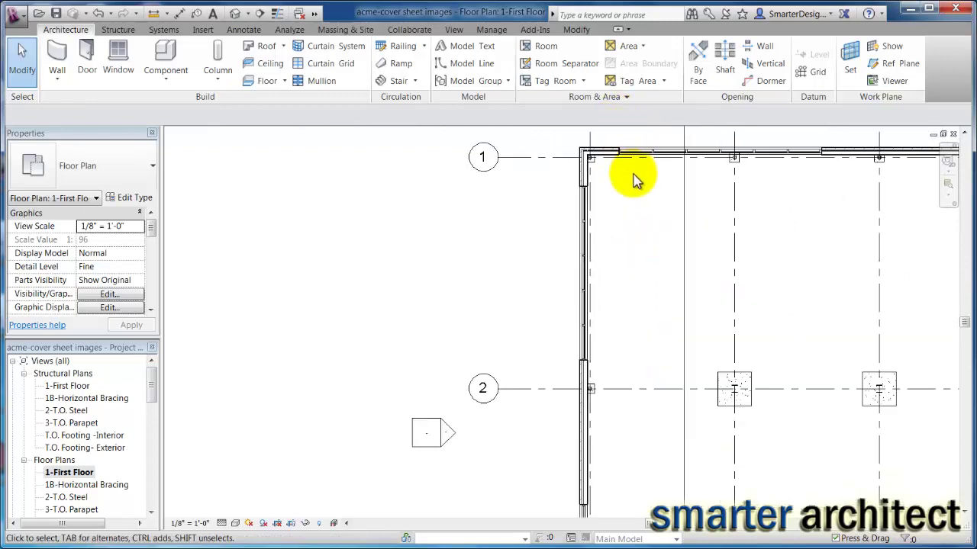
{"action": "scroll", "coordinate": [635, 170], "scroll_direction": "up", "scroll_amount": 2}
{"action": "middle_click_drag", "start_coordinate": [708, 262], "coordinate": [697, 258]}
{"action": "scroll", "coordinate": [696, 258], "scroll_direction": "down", "scroll_amount": 2}
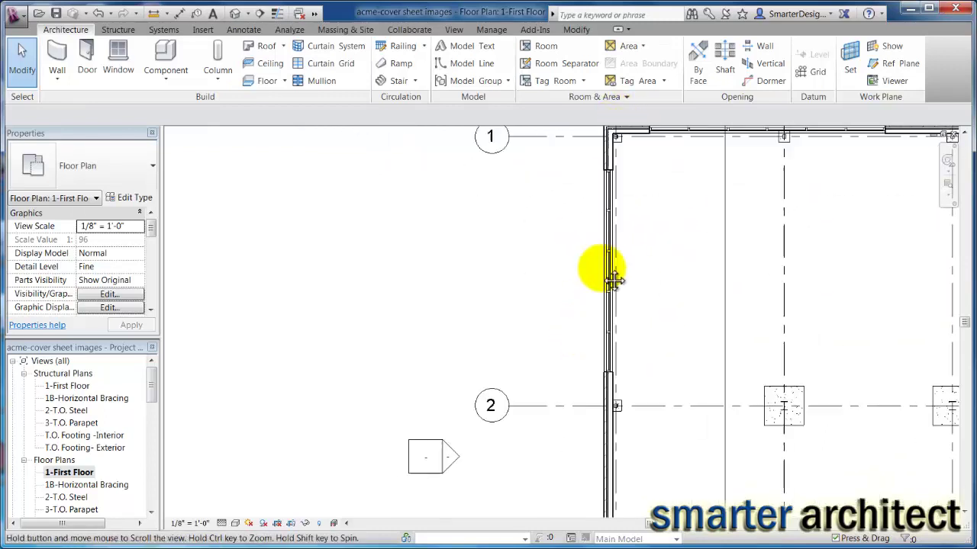
{"action": "middle_click_drag", "start_coordinate": [632, 327], "coordinate": [607, 197]}
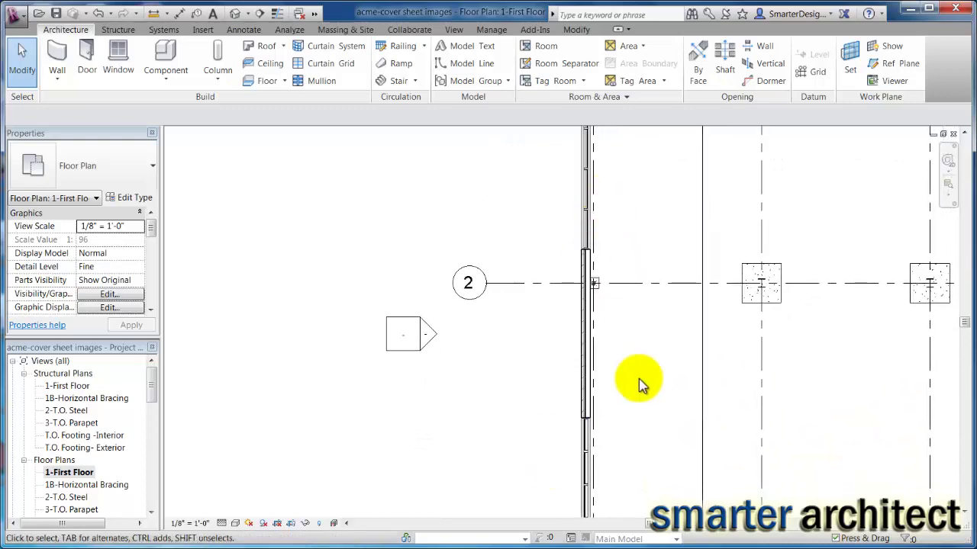
{"action": "scroll", "coordinate": [649, 399], "scroll_direction": "down", "scroll_amount": 2}
{"action": "middle_click_drag", "start_coordinate": [649, 399], "coordinate": [539, 254]}
{"action": "scroll", "coordinate": [539, 336], "scroll_direction": "up", "scroll_amount": 2}
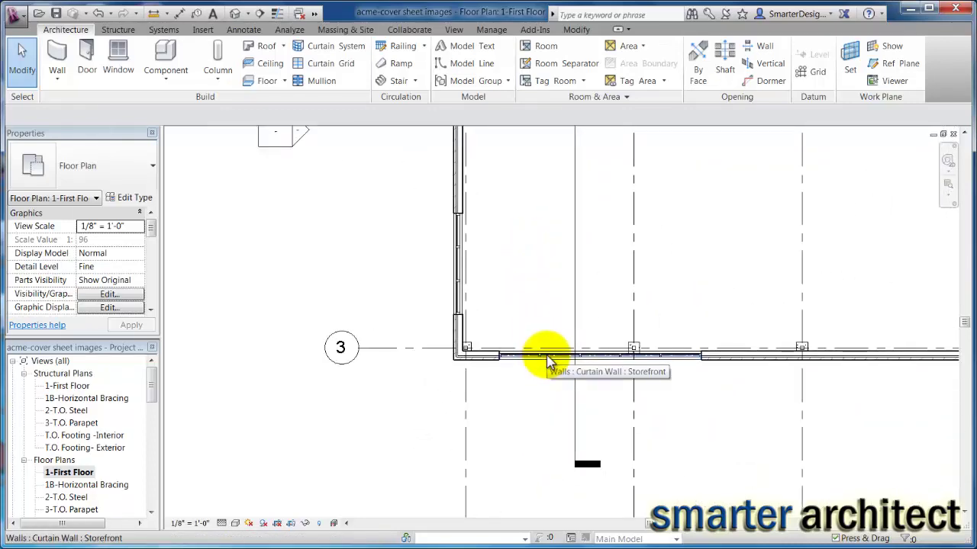
{"action": "left_click", "coordinate": [546, 361]}
{"action": "left_click_drag", "start_coordinate": [150, 389], "coordinate": [163, 447]}
{"action": "left_click", "coordinate": [62, 449]}
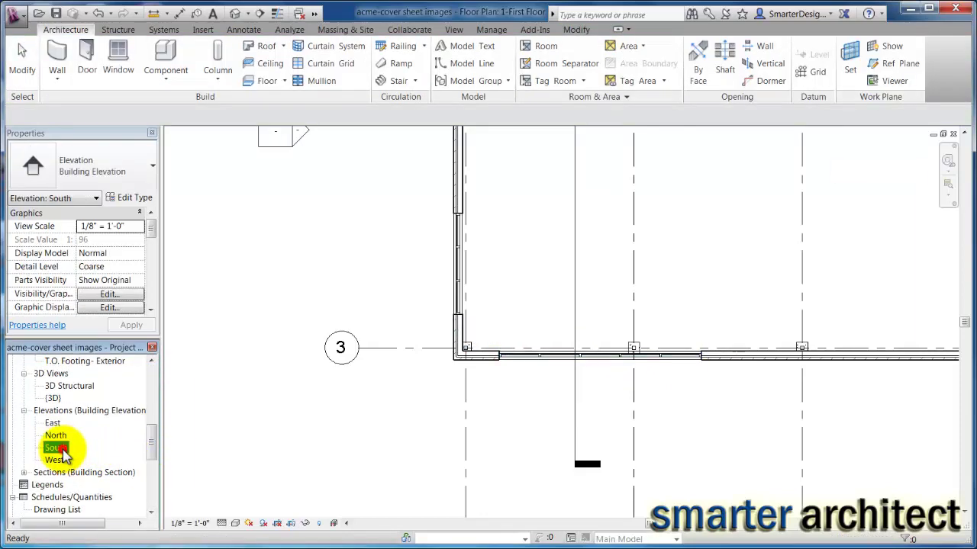
{"action": "double_click", "coordinate": [61, 450]}
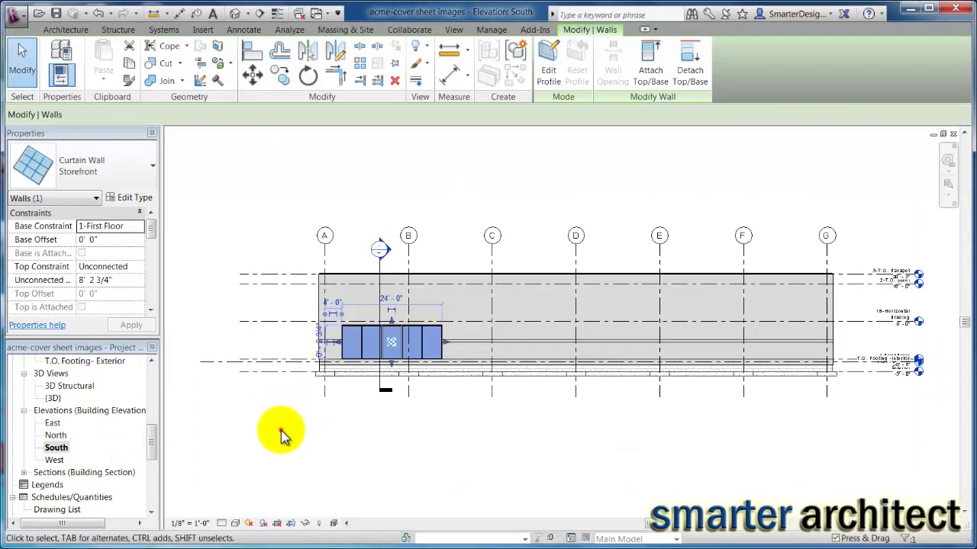
{"action": "left_click", "coordinate": [280, 435]}
{"action": "scroll", "coordinate": [346, 338], "scroll_direction": "up", "scroll_amount": 5}
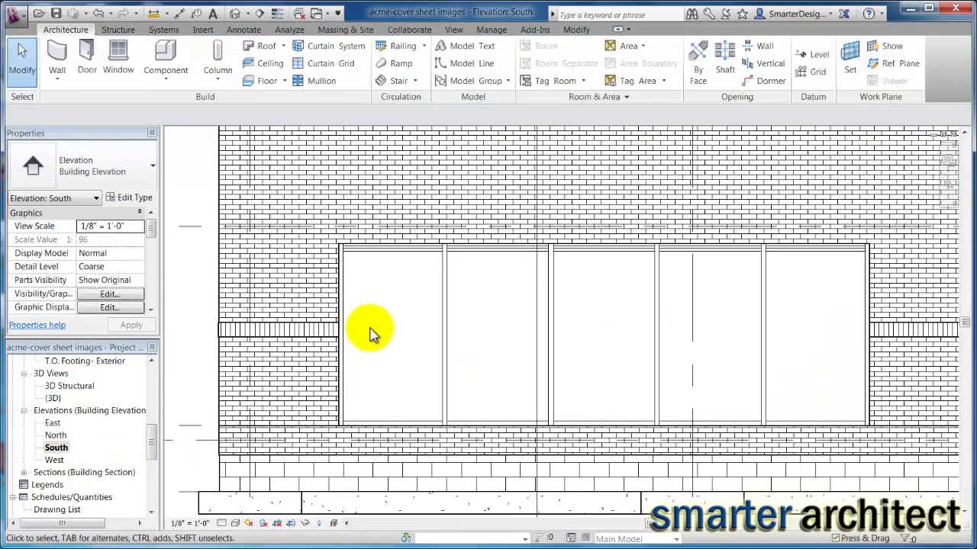
{"action": "mouse_move", "coordinate": [369, 334]}
{"action": "middle_mouse_down"}
{"action": "mouse_move", "coordinate": [387, 331]}
{"action": "mouse_move", "coordinate": [374, 316]}
{"action": "middle_mouse_up"}
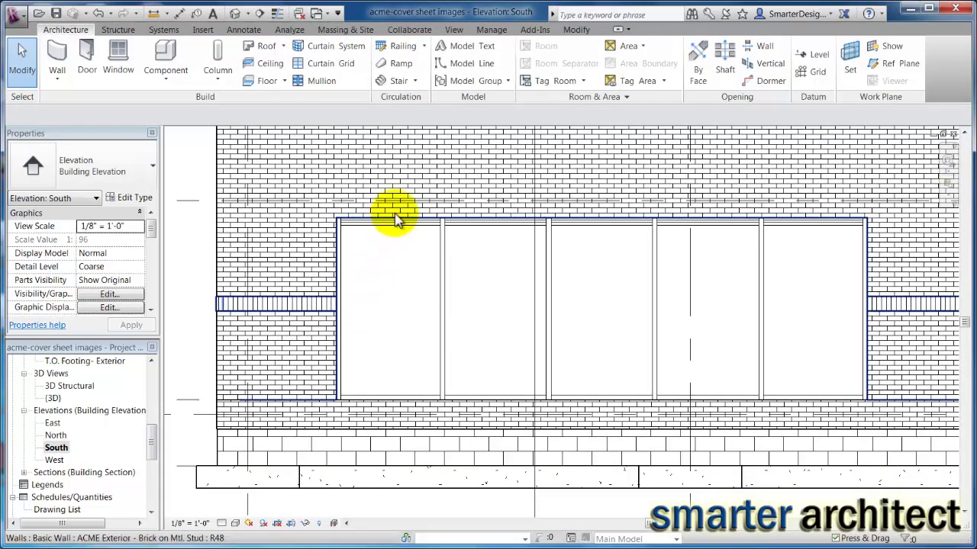
{"action": "scroll", "coordinate": [373, 233], "scroll_direction": "up", "scroll_amount": 3}
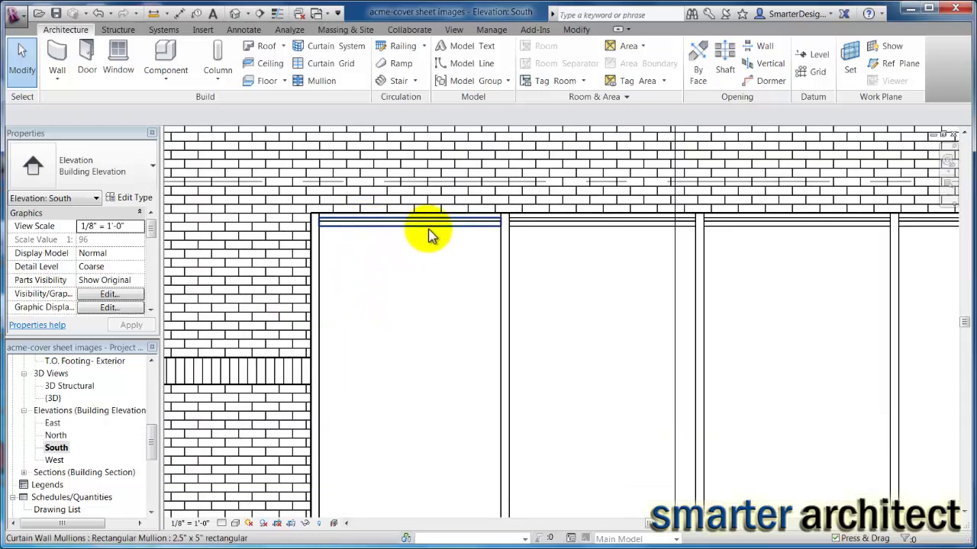
{"action": "scroll", "coordinate": [429, 233], "scroll_direction": "down", "scroll_amount": 3}
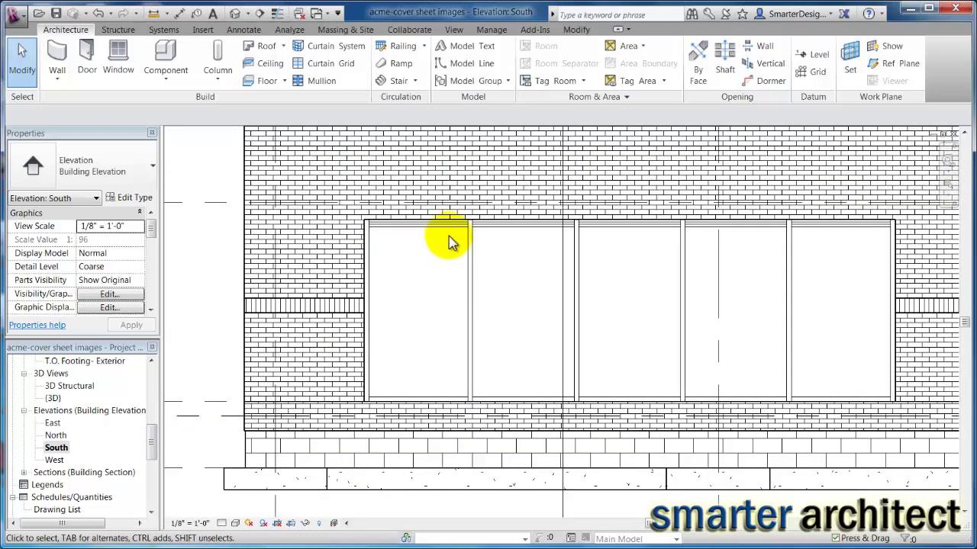
{"action": "scroll", "coordinate": [447, 225], "scroll_direction": "up", "scroll_amount": 2}
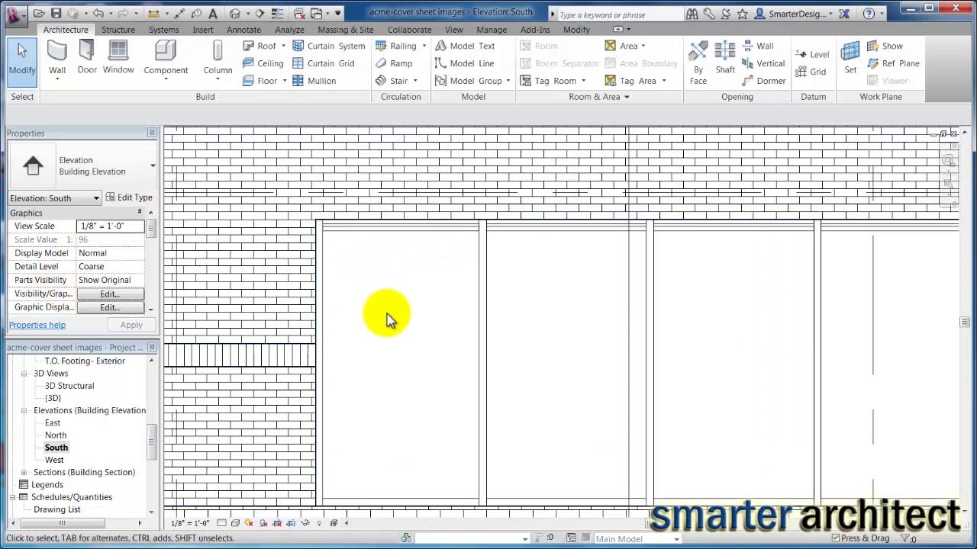
{"action": "left_click", "coordinate": [452, 226]}
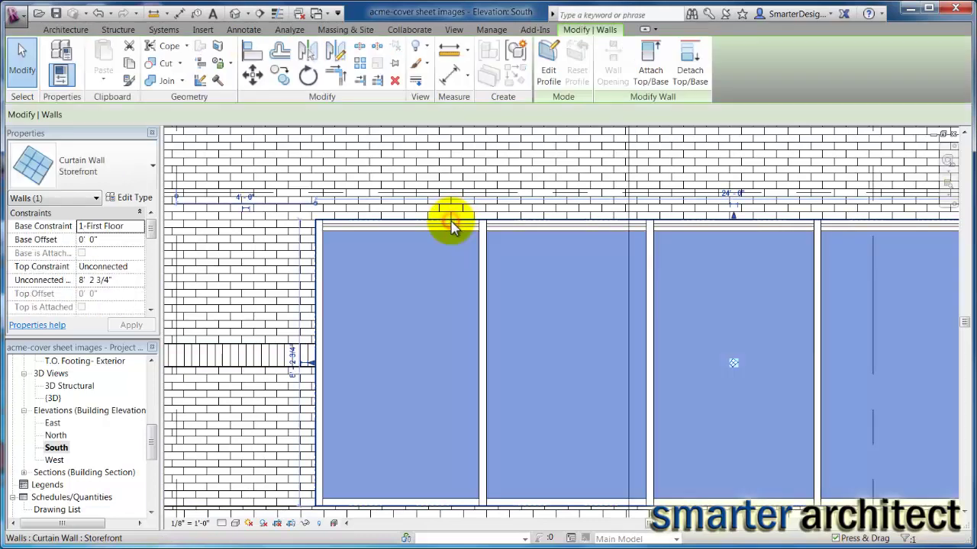
- Give the Storefront type no horizontal grid and a Fixed Distance vertical grid at 4' 0"
{"action": "left_click", "coordinate": [122, 198]}
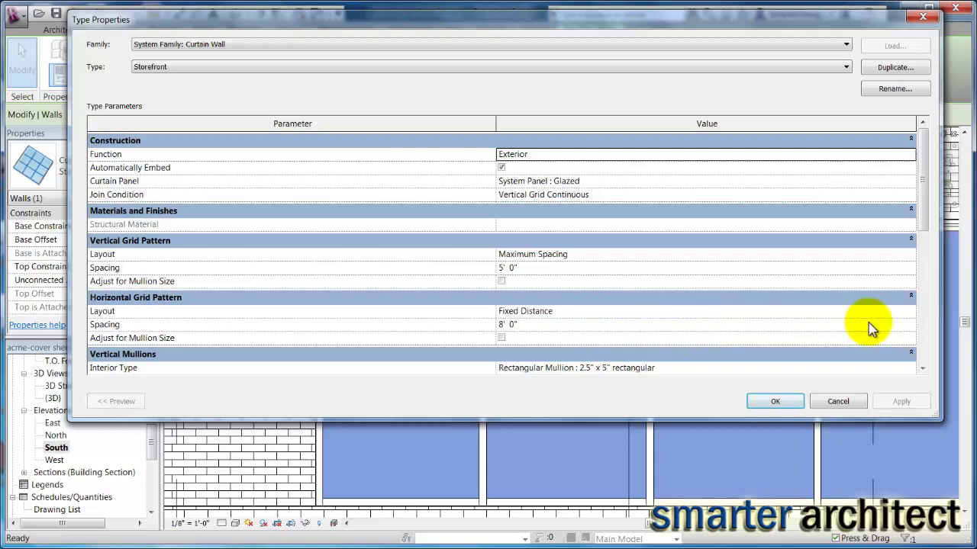
{"action": "left_click", "coordinate": [908, 313]}
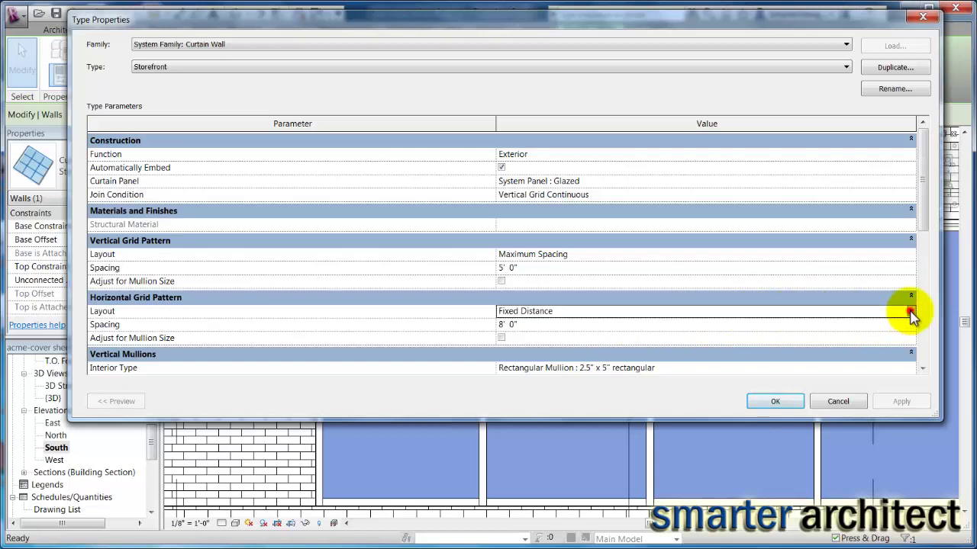
{"action": "left_click", "coordinate": [911, 312]}
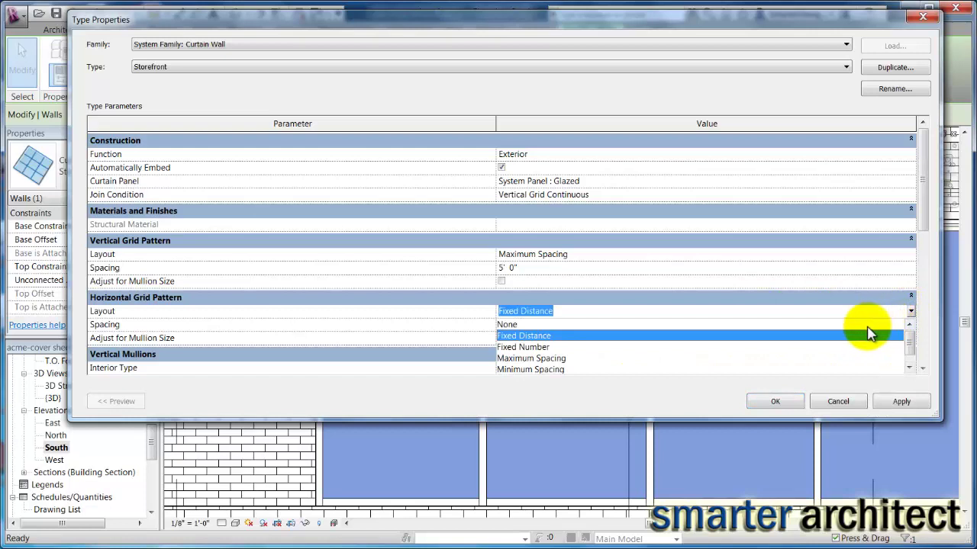
{"action": "left_click", "coordinate": [507, 325]}
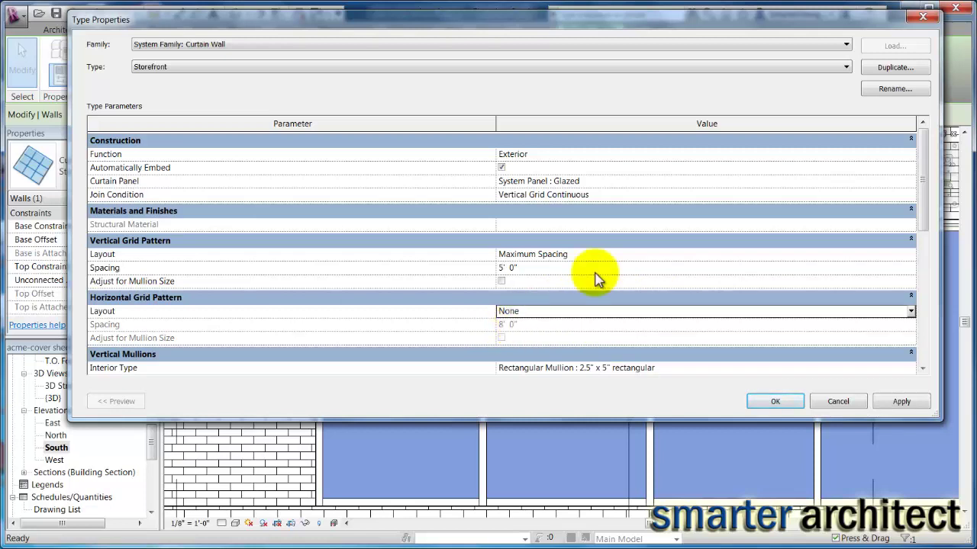
{"action": "left_click", "coordinate": [908, 257]}
{"action": "left_click", "coordinate": [910, 257]}
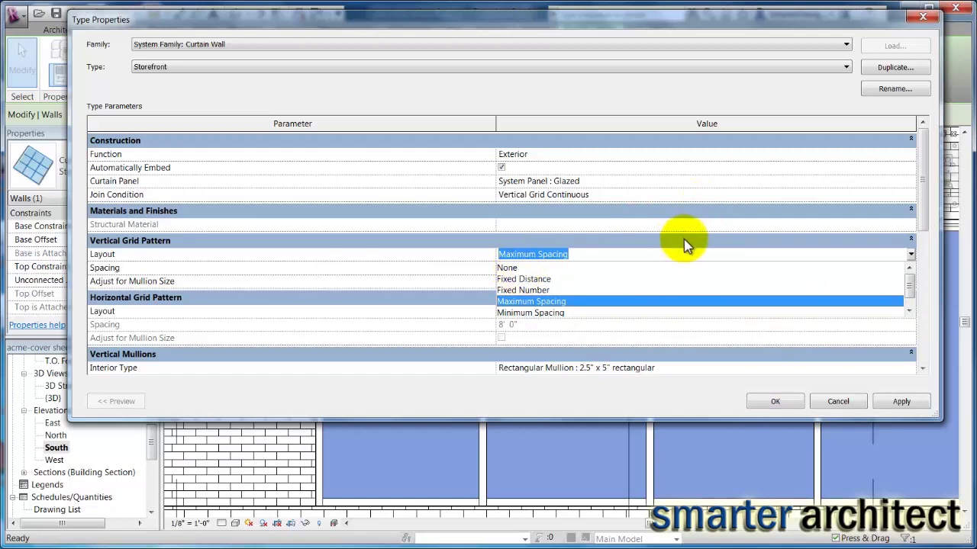
{"action": "left_click", "coordinate": [538, 280]}
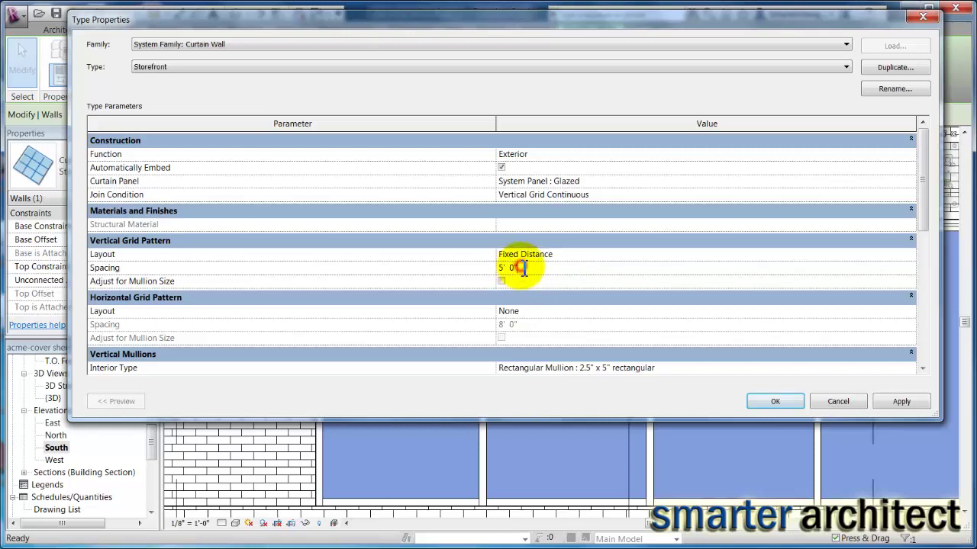
{"action": "left_click", "coordinate": [518, 267]}
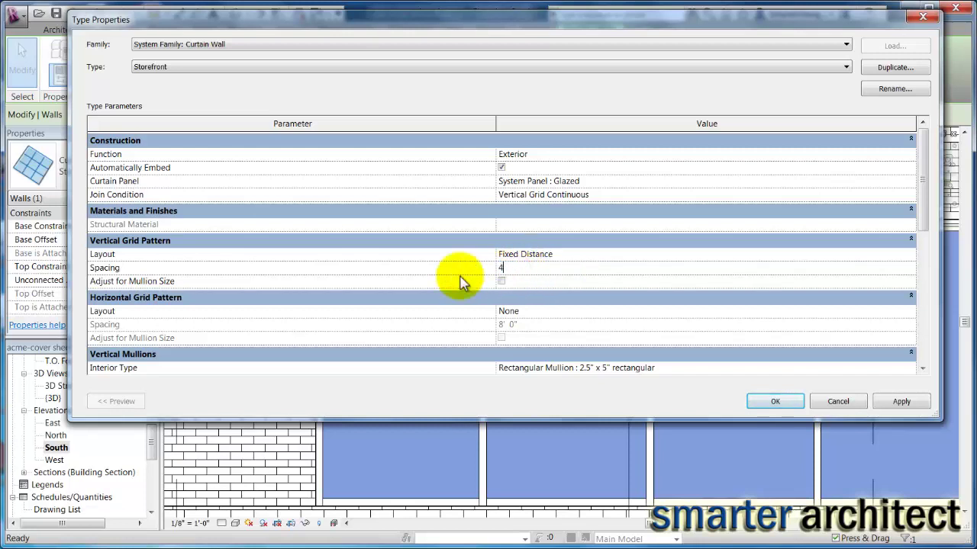
{"action": "key", "text": "Return"}
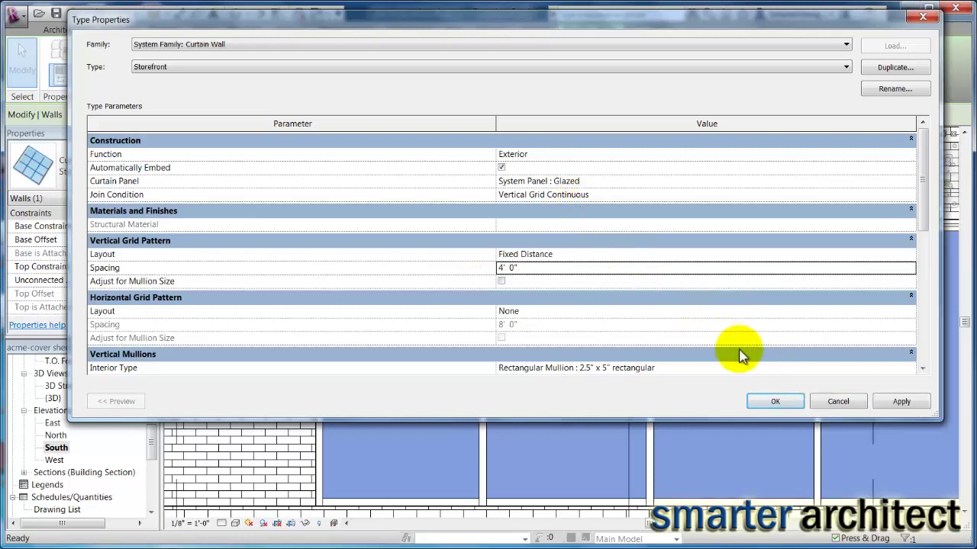
{"action": "left_click", "coordinate": [901, 402]}
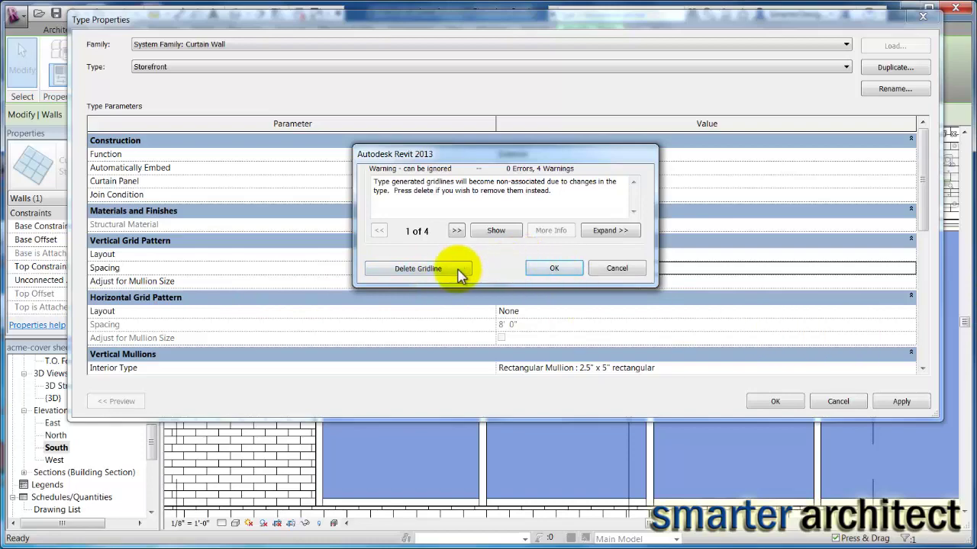
{"action": "left_click", "coordinate": [457, 271]}
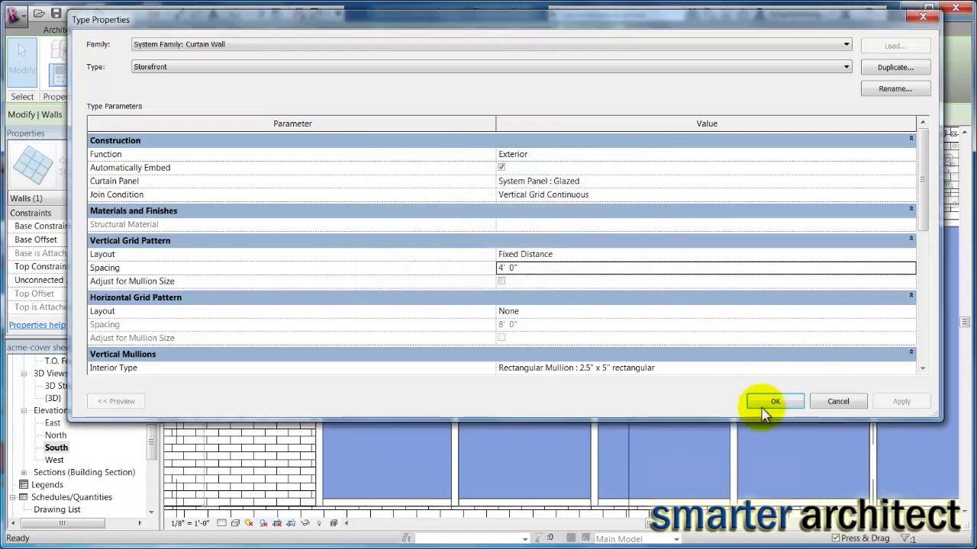
{"action": "left_click", "coordinate": [772, 402]}
{"action": "scroll", "coordinate": [682, 260], "scroll_direction": "down", "scroll_amount": 3}
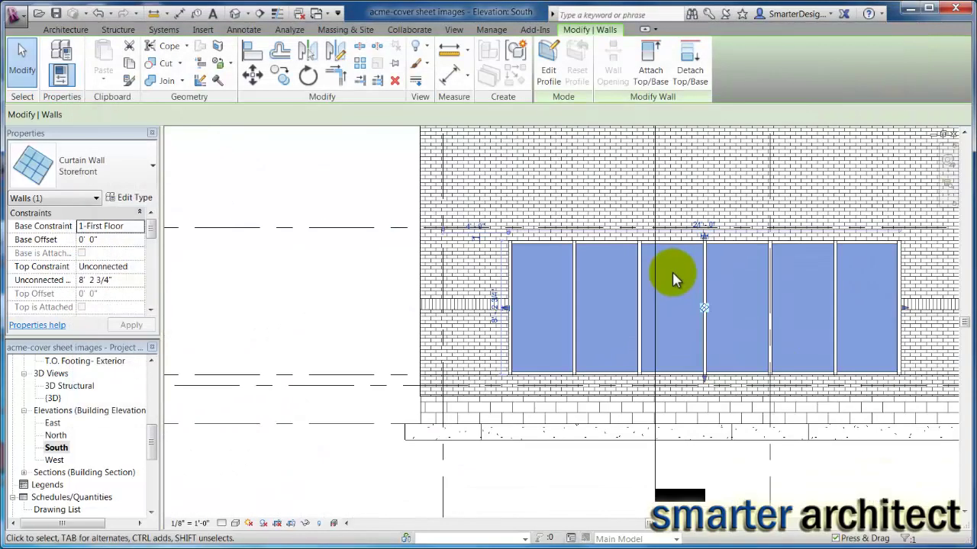
{"action": "left_click", "coordinate": [286, 214]}
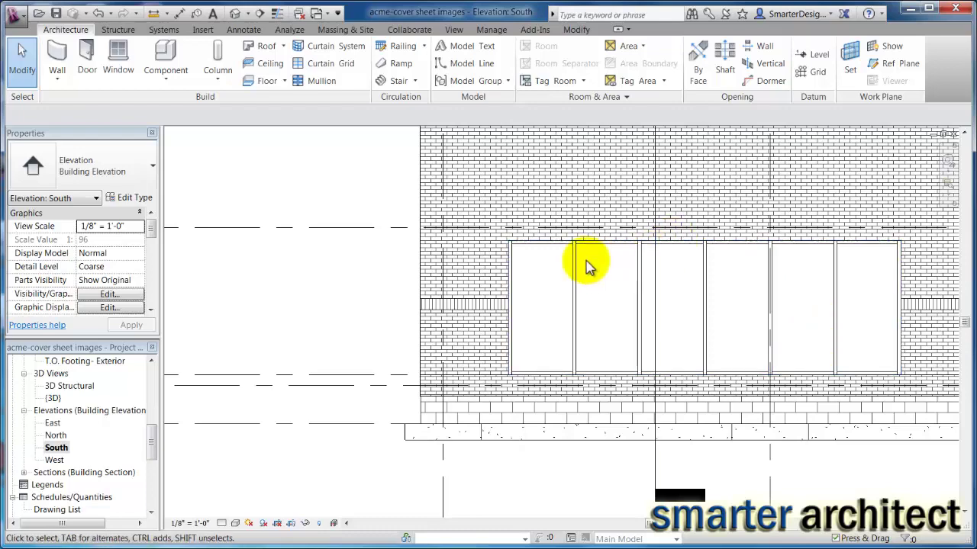
{"action": "scroll", "coordinate": [584, 262], "scroll_direction": "up", "scroll_amount": 1}
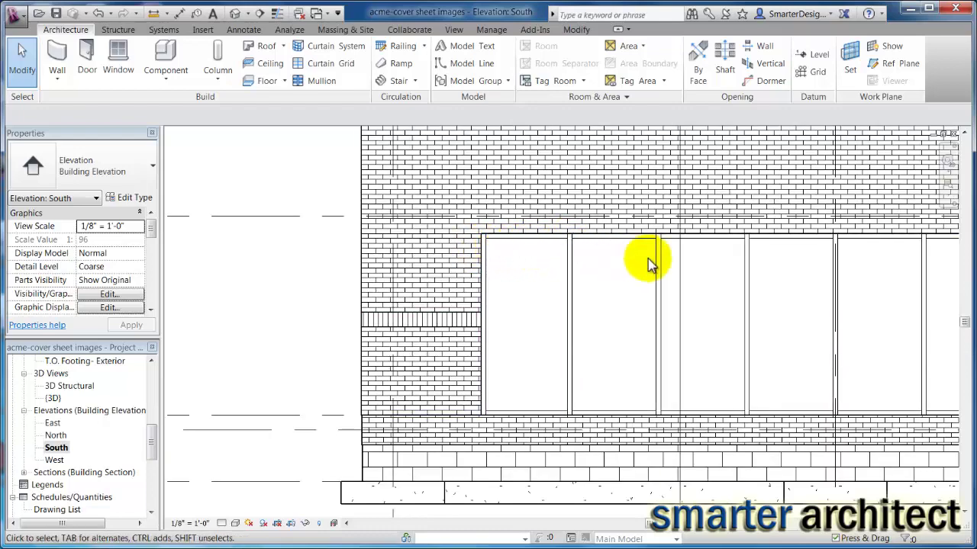
{"action": "scroll", "coordinate": [822, 264], "scroll_direction": "down", "scroll_amount": 1}
{"action": "middle_click_drag", "start_coordinate": [848, 264], "coordinate": [544, 257]}
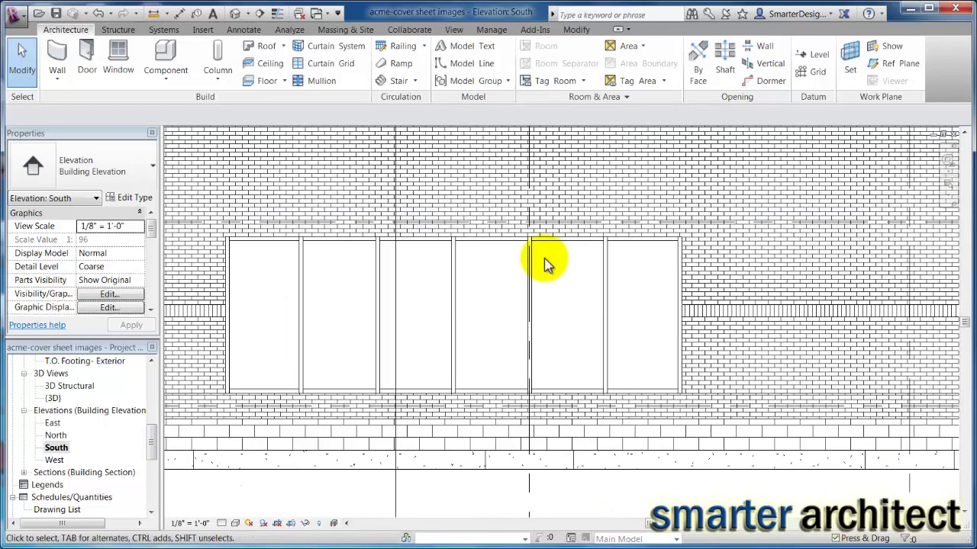
{"action": "scroll", "coordinate": [272, 306], "scroll_direction": "down", "scroll_amount": 1}
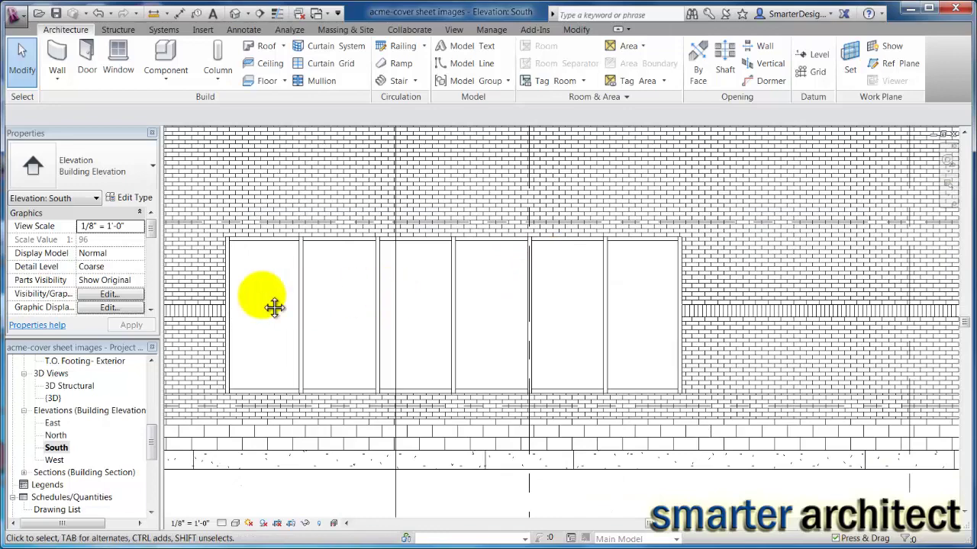
{"action": "middle_click_drag", "start_coordinate": [272, 306], "coordinate": [366, 298]}
{"action": "scroll", "coordinate": [358, 288], "scroll_direction": "up", "scroll_amount": 1}
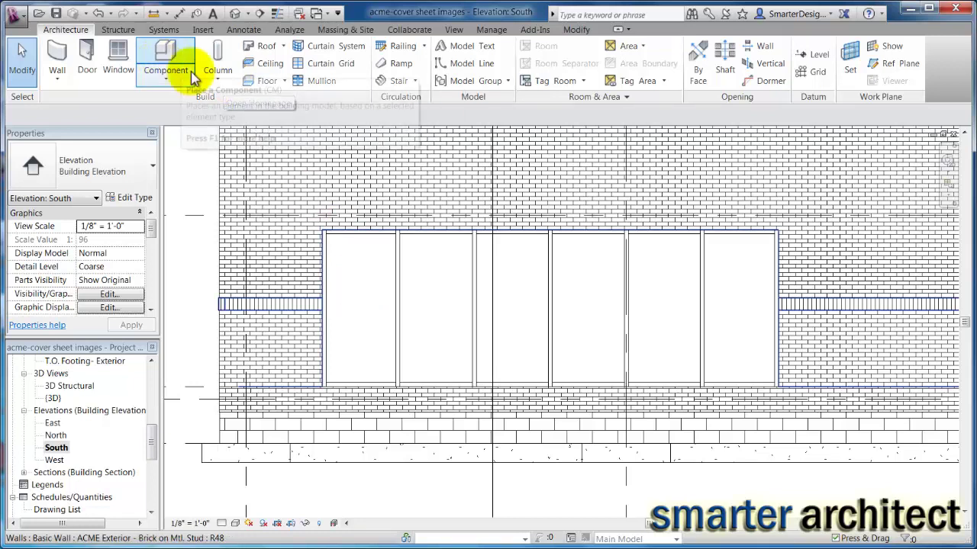
- Place two horizontal curtain grid lines on the South storefront, one low and one near the top
{"action": "left_click", "coordinate": [327, 69]}
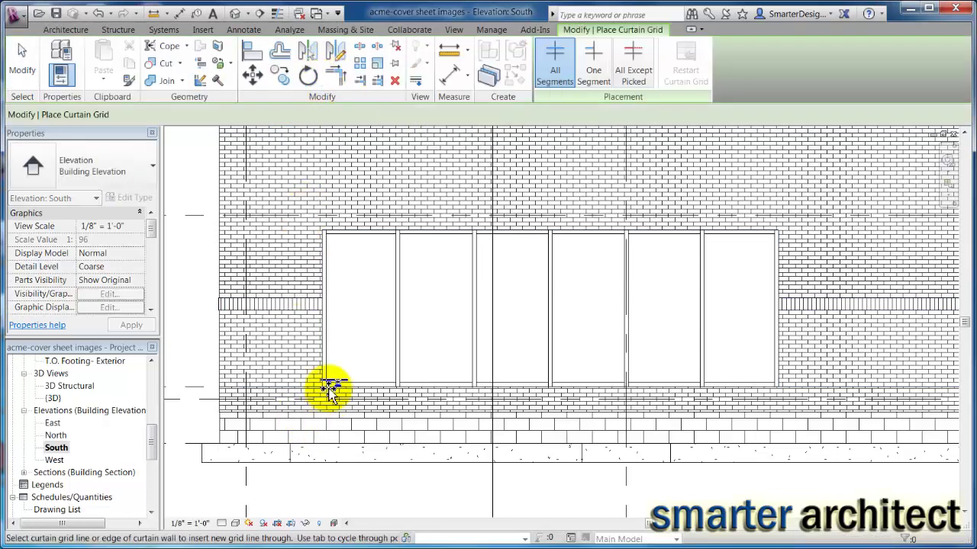
{"action": "left_click", "coordinate": [323, 344]}
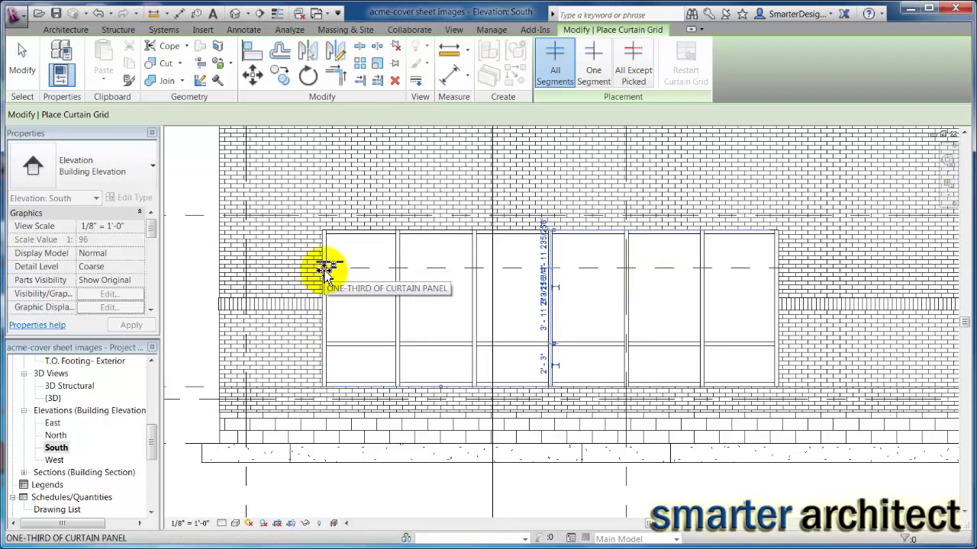
{"action": "left_click", "coordinate": [325, 271]}
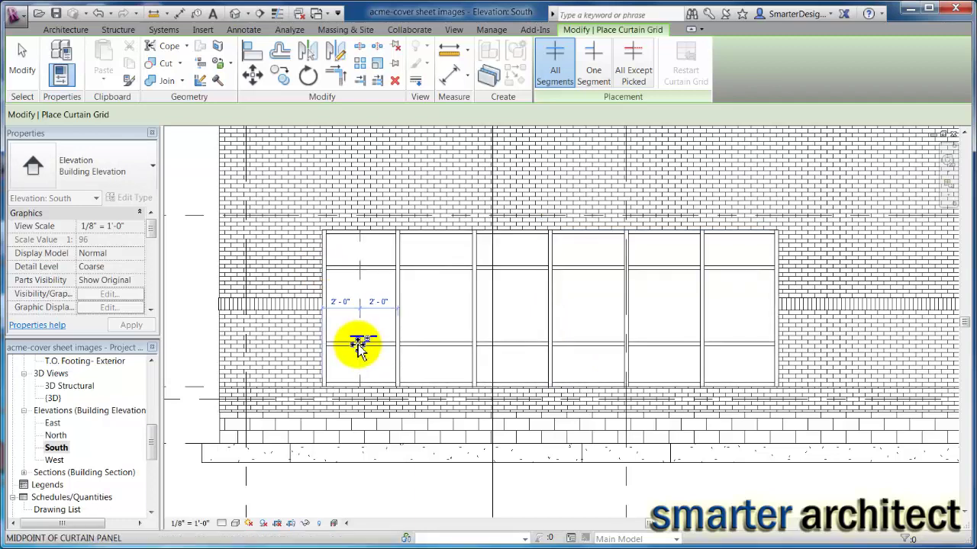
{"action": "key", "text": "Escape"}
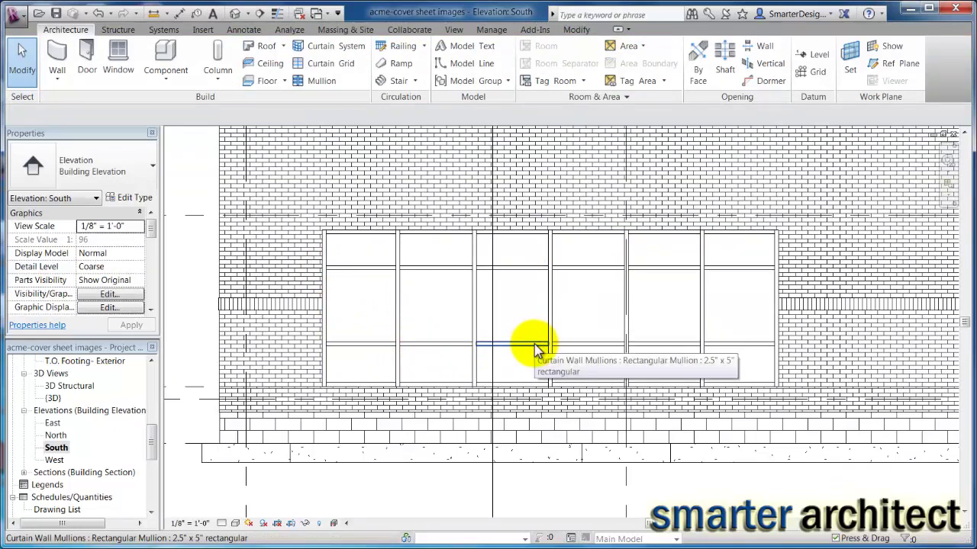
{"action": "key", "text": "Tab"}
{"action": "key", "text": "Tab"}
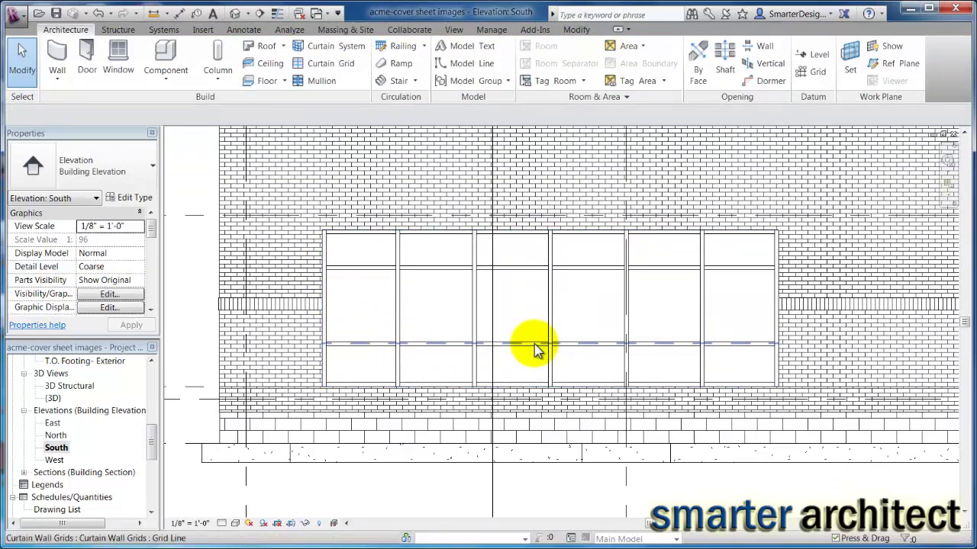
- Set the lower horizontal grid line 2'-0" above the storefront bottom
{"action": "left_click", "coordinate": [534, 349]}
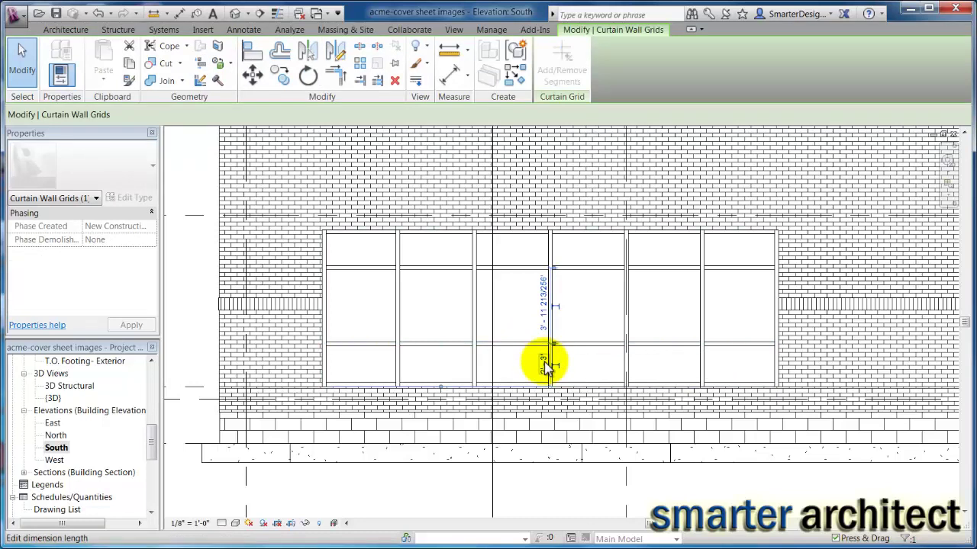
{"action": "left_click", "coordinate": [544, 366]}
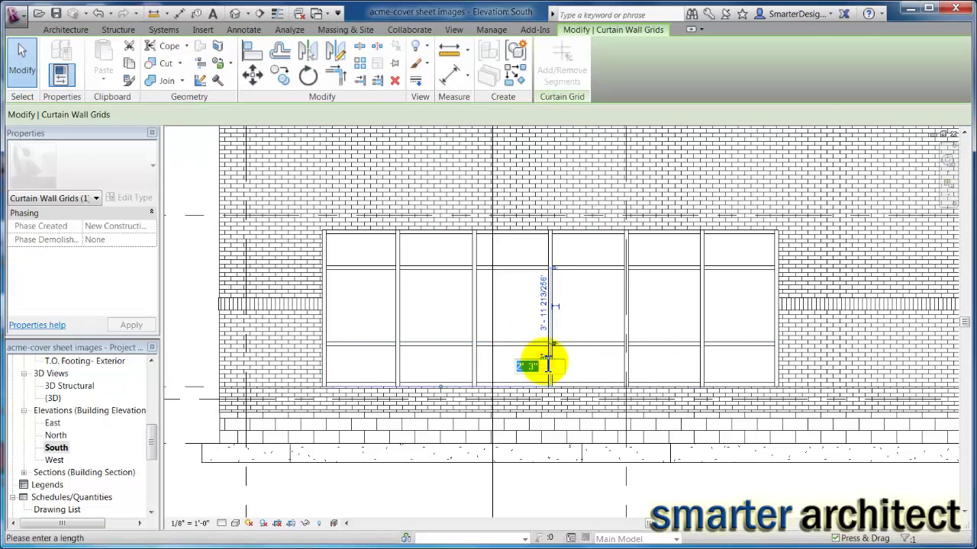
{"action": "type", "text": "2"}
{"action": "key", "text": "Return"}
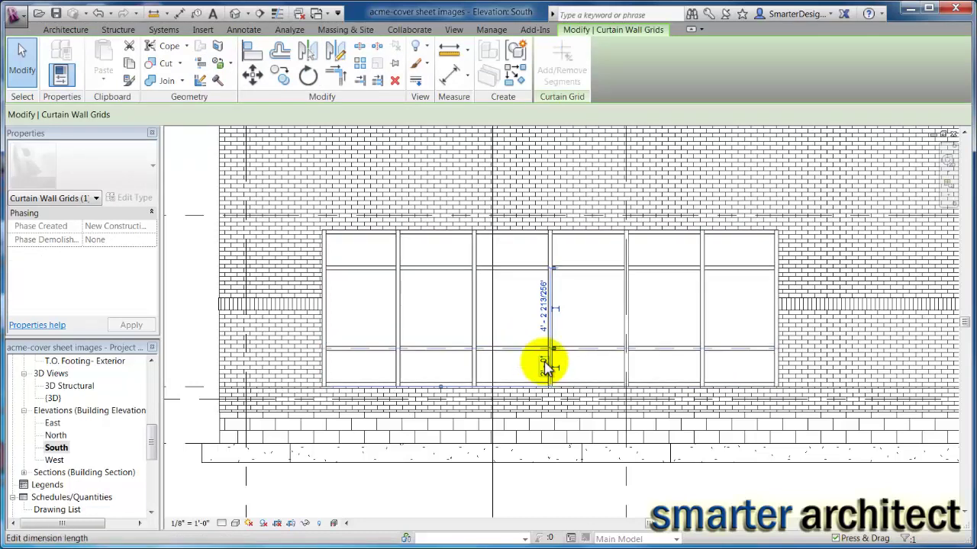
{"action": "key", "text": "Escape"}
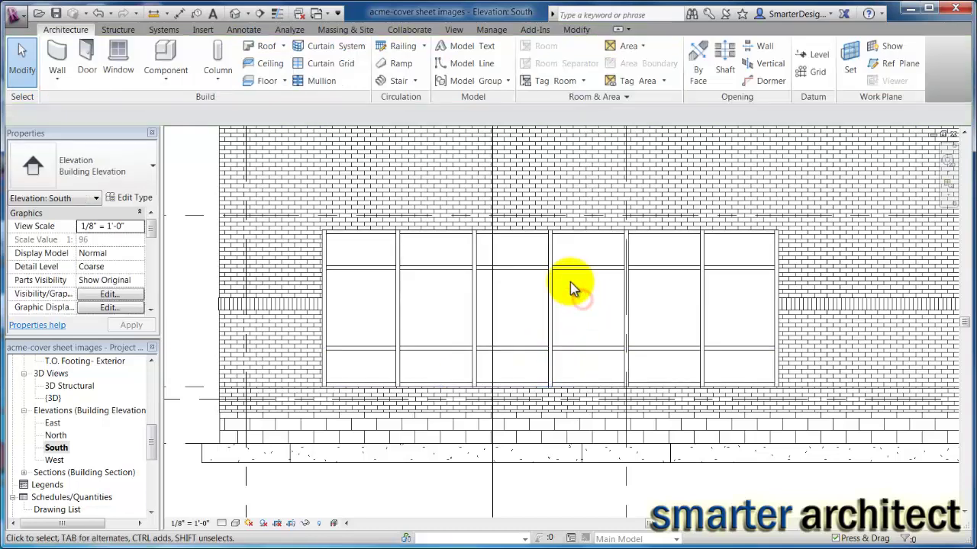
- Reposition the upper horizontal grid line to sit 4'-3" above the lower one
{"action": "key", "text": "Tab"}
{"action": "key", "text": "Tab"}
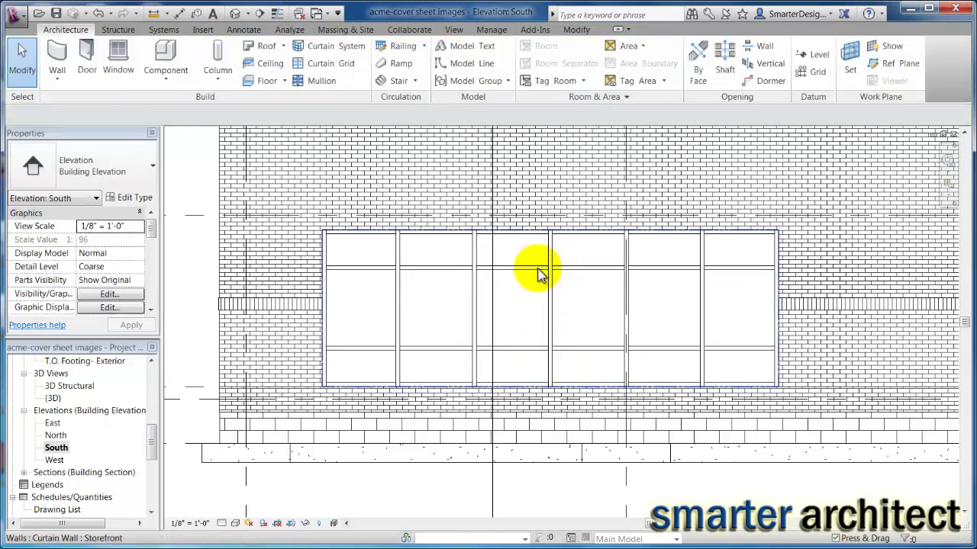
{"action": "left_click", "coordinate": [538, 275]}
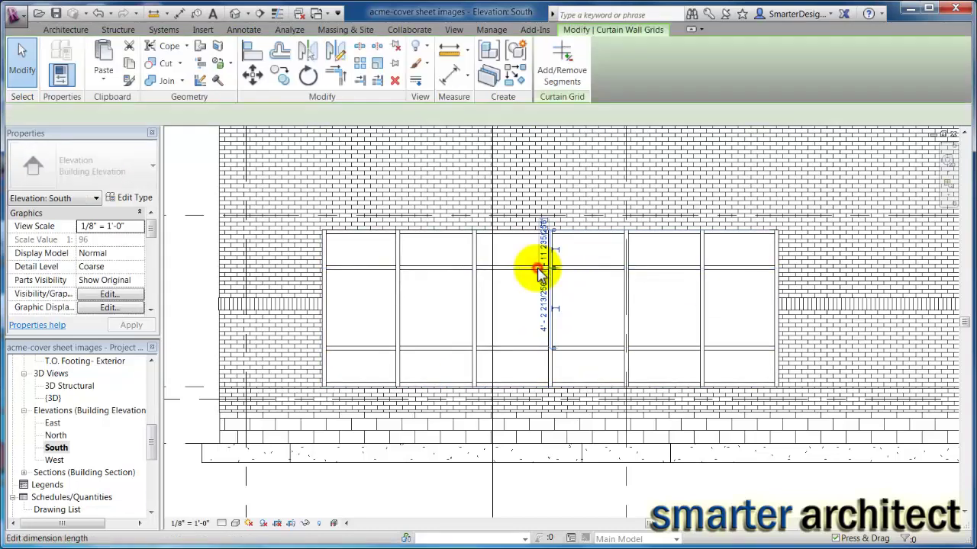
{"action": "left_click", "coordinate": [543, 305]}
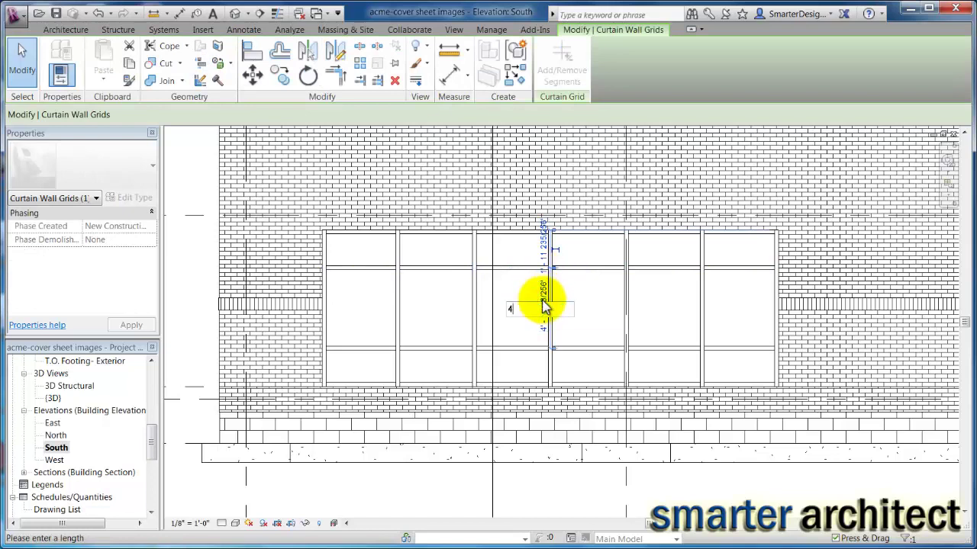
{"action": "key", "text": "Return"}
{"action": "key", "text": "Escape"}
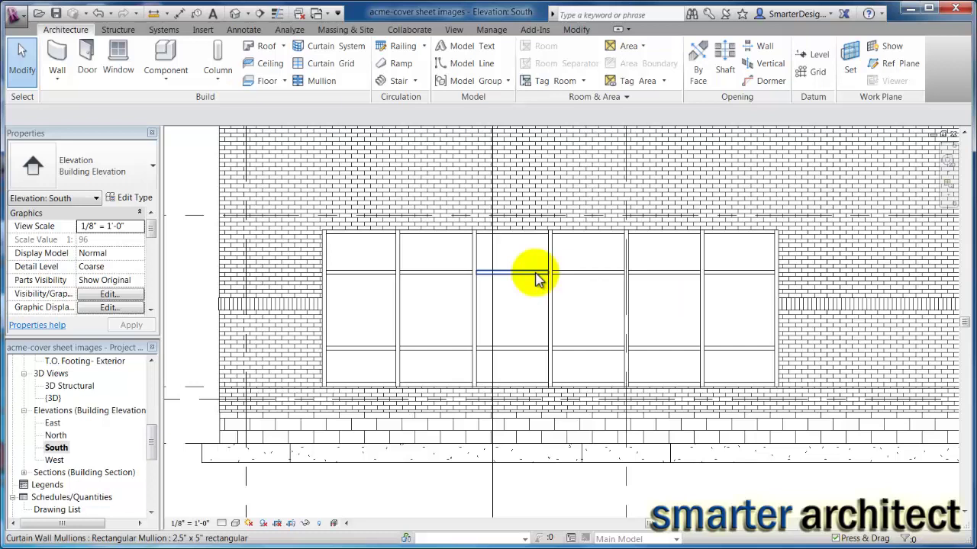
{"action": "left_click", "coordinate": [534, 273]}
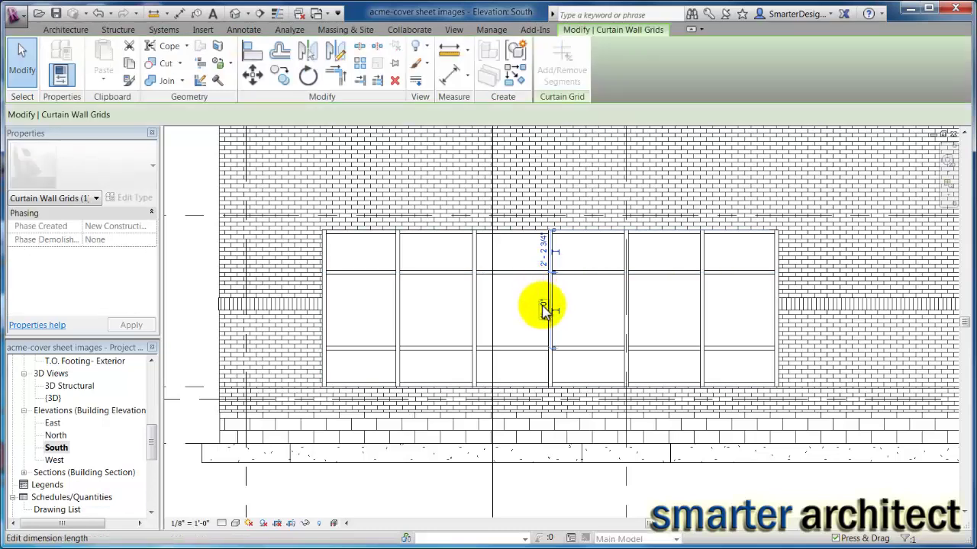
{"action": "left_click", "coordinate": [543, 309]}
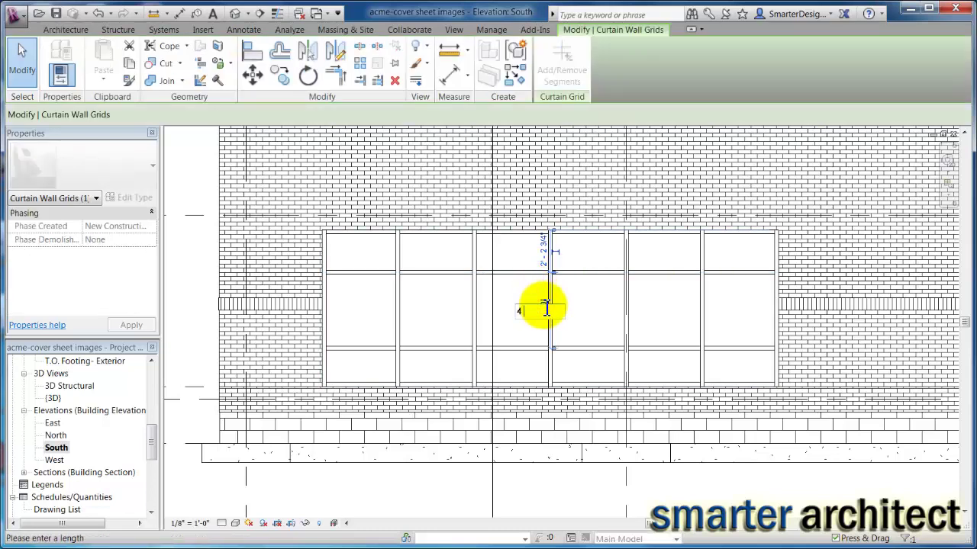
{"action": "type", "text": "4 3"}
{"action": "key", "text": "Return"}
{"action": "key", "text": "Escape"}
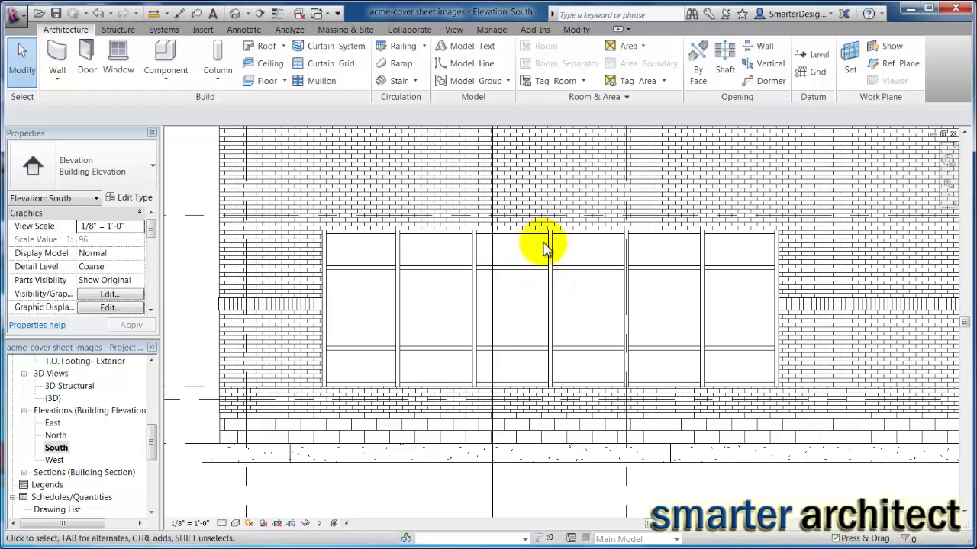
{"action": "scroll", "coordinate": [549, 264], "scroll_direction": "down", "scroll_amount": 2}
- Open the 3D view and turn the model to a ViewCube corner view
{"action": "scroll", "coordinate": [572, 300], "scroll_direction": "down", "scroll_amount": 1}
{"action": "scroll", "coordinate": [572, 300], "scroll_direction": "down", "scroll_amount": 3}
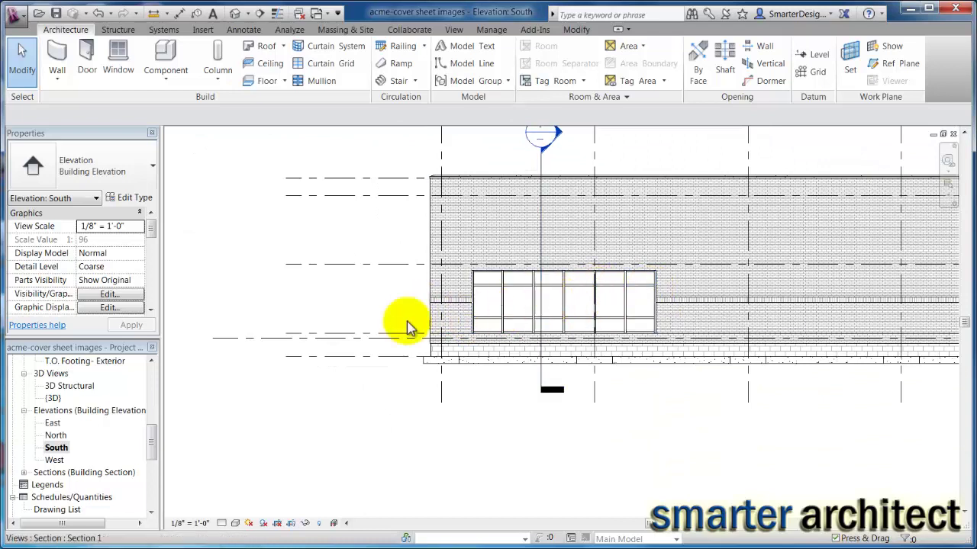
{"action": "double_click", "coordinate": [51, 399]}
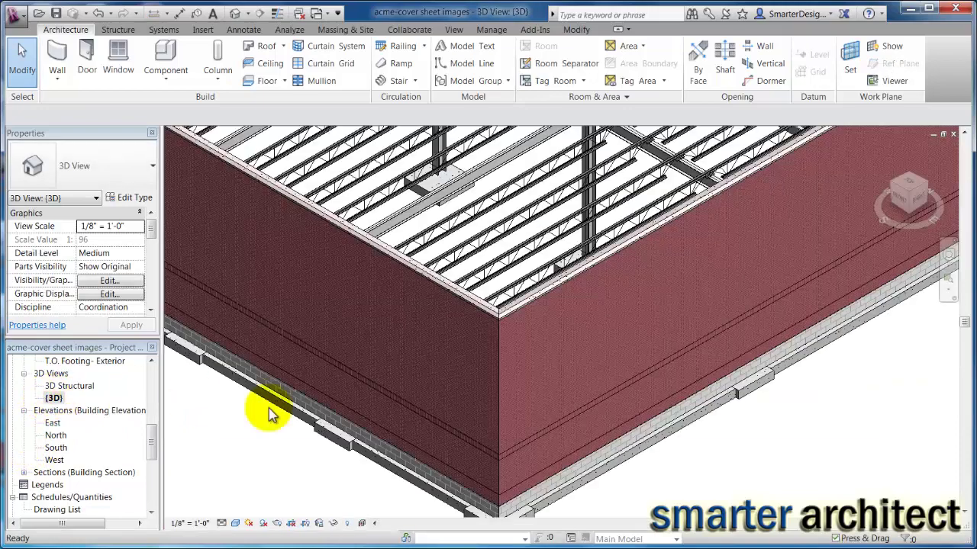
{"action": "scroll", "coordinate": [664, 440], "scroll_direction": "down", "scroll_amount": 5}
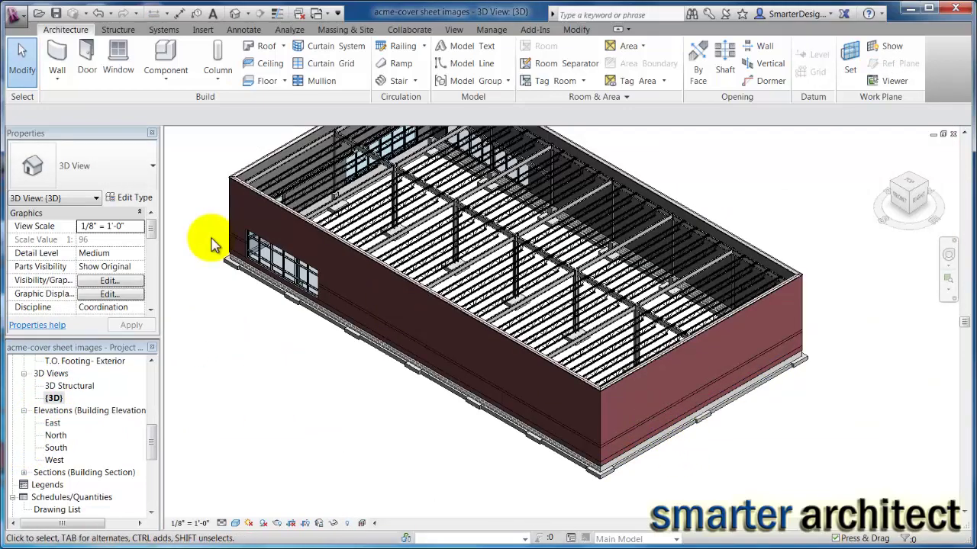
{"action": "left_click", "coordinate": [894, 186]}
- Zoom and pan along the building to inspect the long storefront wall
{"action": "scroll", "coordinate": [501, 435], "scroll_direction": "up", "scroll_amount": 4}
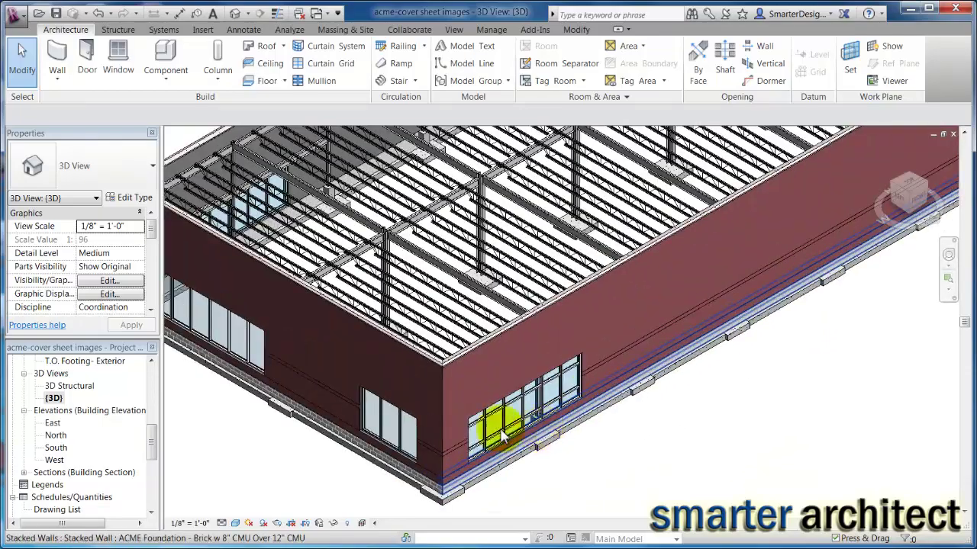
{"action": "scroll", "coordinate": [501, 435], "scroll_direction": "up", "scroll_amount": 6}
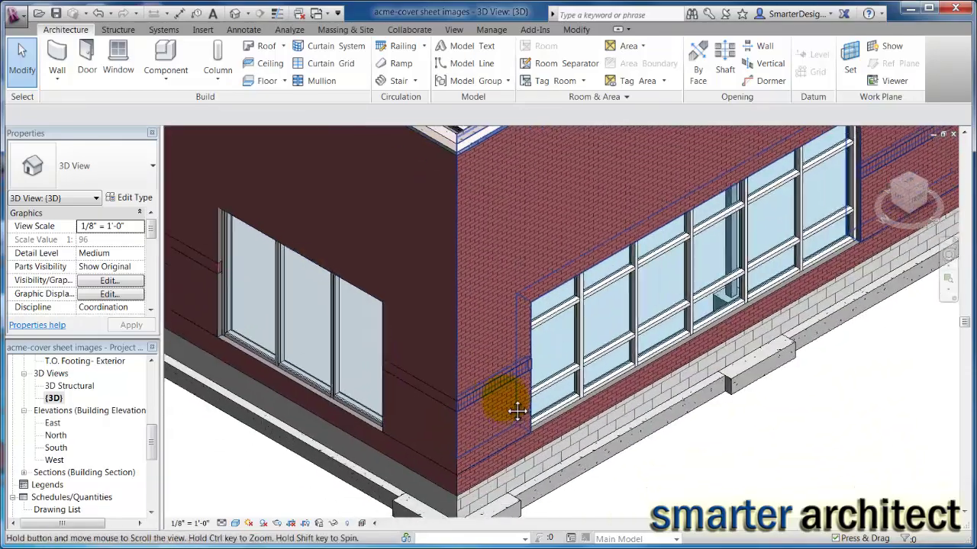
{"action": "scroll", "coordinate": [646, 355], "scroll_direction": "up", "scroll_amount": 1}
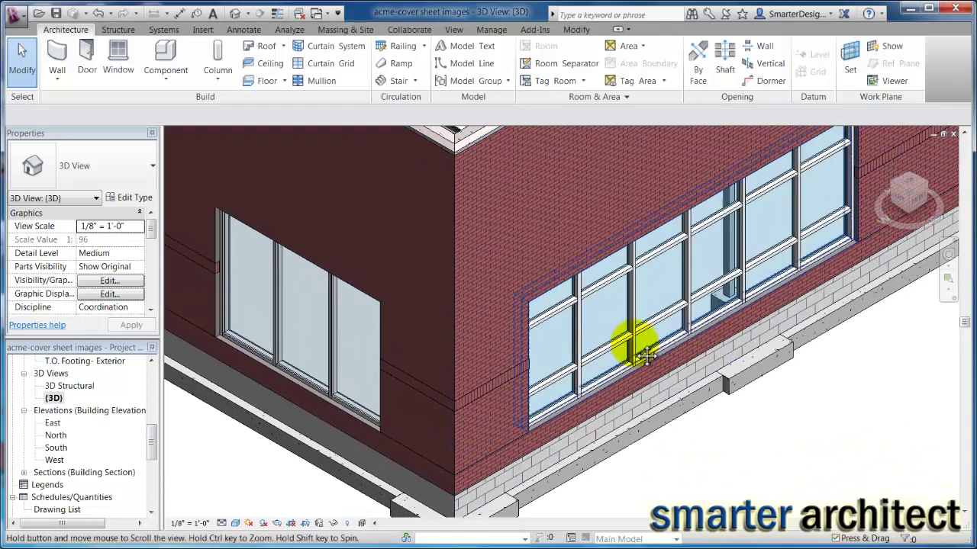
{"action": "scroll", "coordinate": [645, 356], "scroll_direction": "down", "scroll_amount": 3}
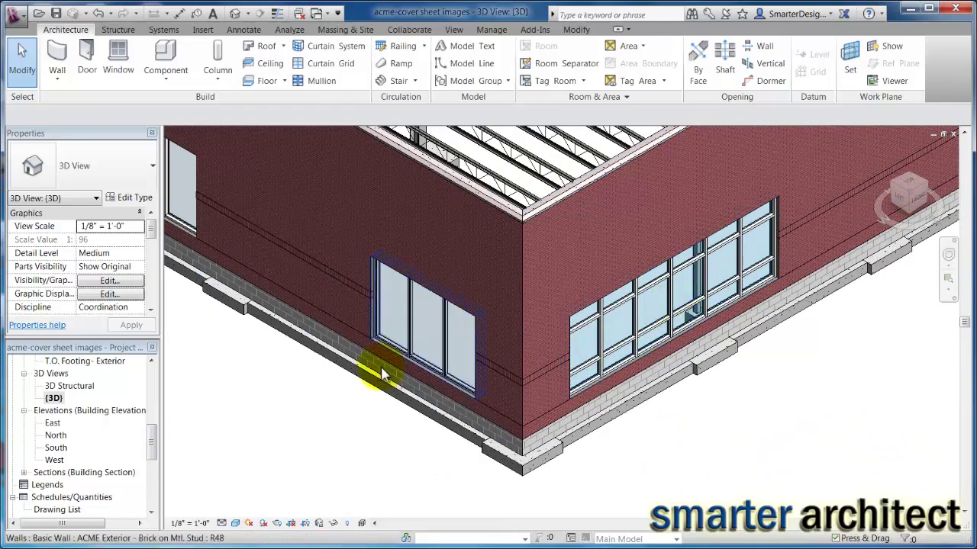
{"action": "middle_click_drag", "start_coordinate": [381, 327], "coordinate": [496, 348]}
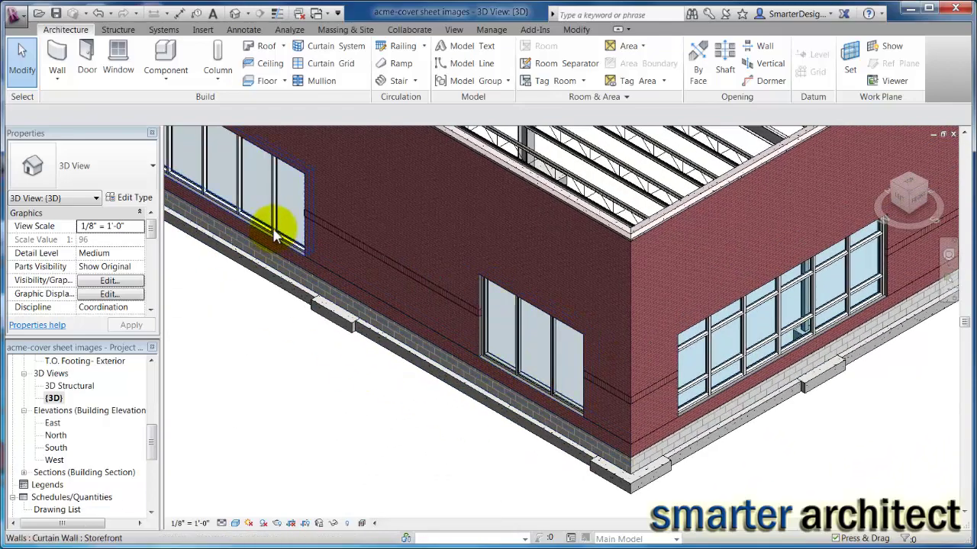
{"action": "scroll", "coordinate": [272, 228], "scroll_direction": "up", "scroll_amount": 3}
{"action": "scroll", "coordinate": [588, 404], "scroll_direction": "down", "scroll_amount": 3}
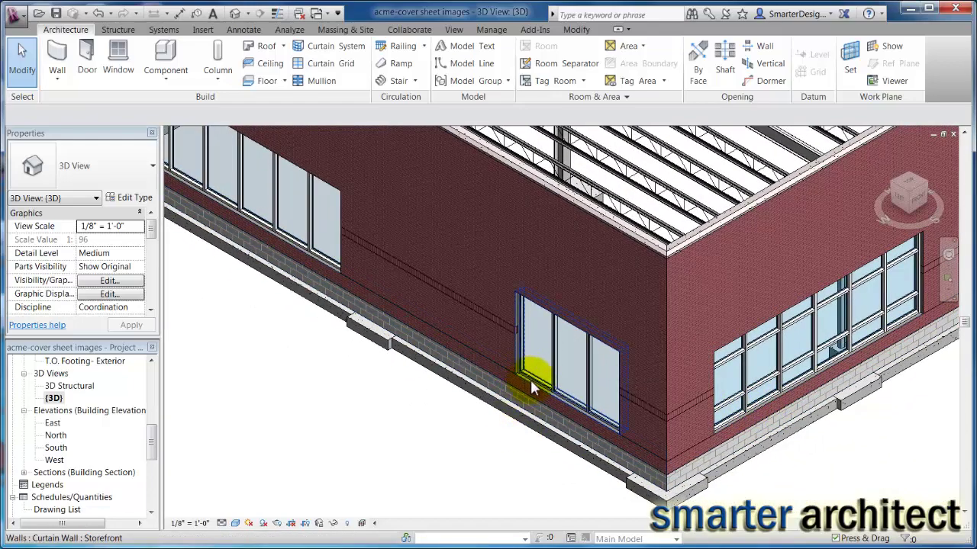
{"action": "middle_click_drag", "start_coordinate": [442, 405], "coordinate": [648, 500]}
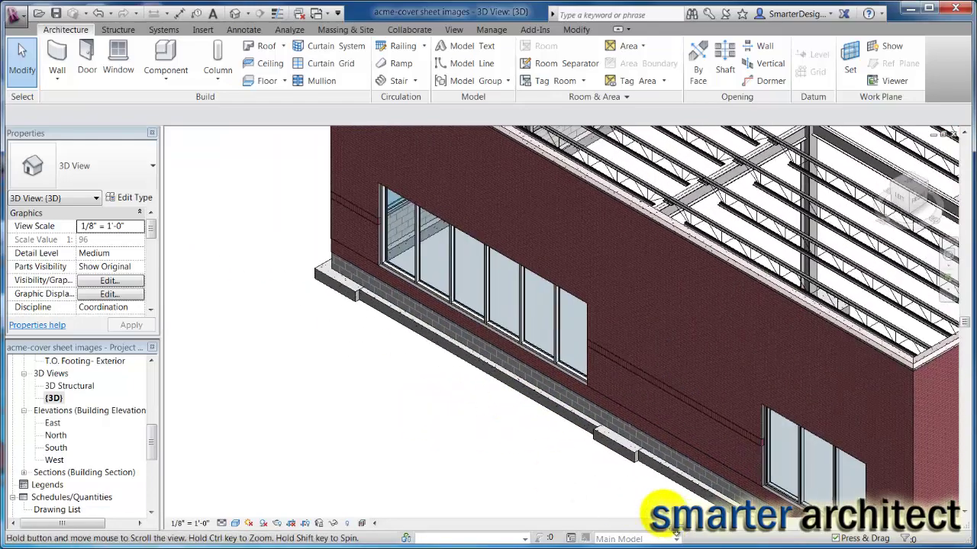
{"action": "middle_click_drag", "start_coordinate": [454, 502], "coordinate": [486, 349]}
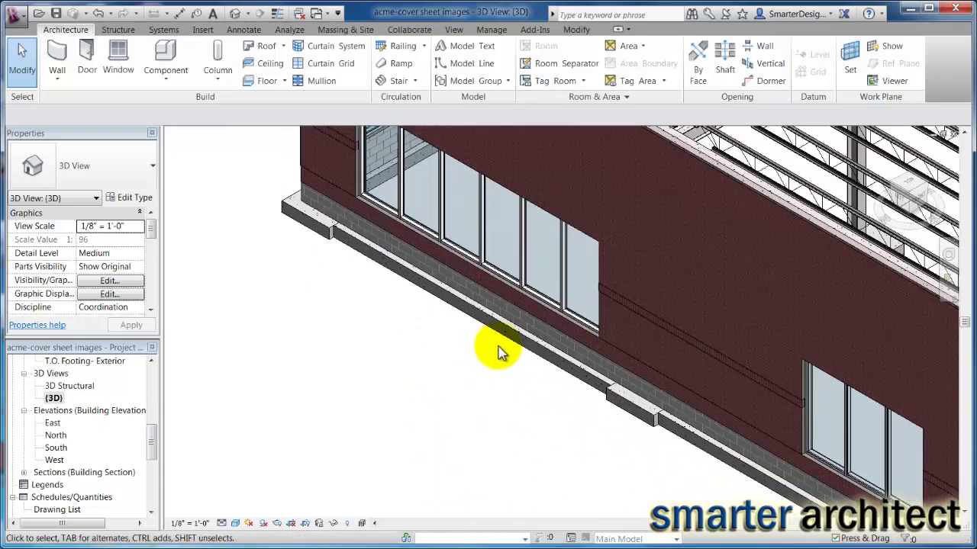
- Open the West elevation and place two horizontal curtain grid lines on the storefront
{"action": "left_click", "coordinate": [55, 460]}
{"action": "double_click", "coordinate": [54, 460]}
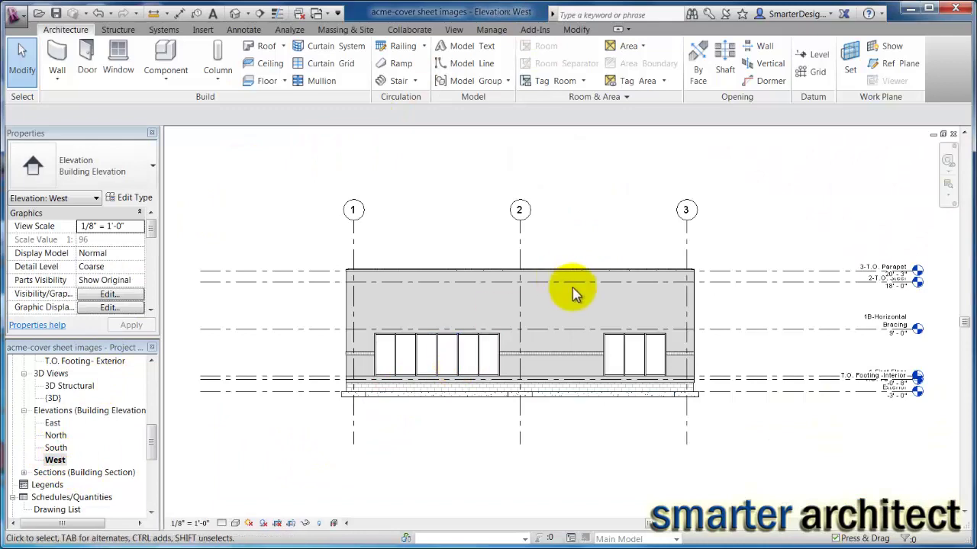
{"action": "scroll", "coordinate": [602, 340], "scroll_direction": "up", "scroll_amount": 4}
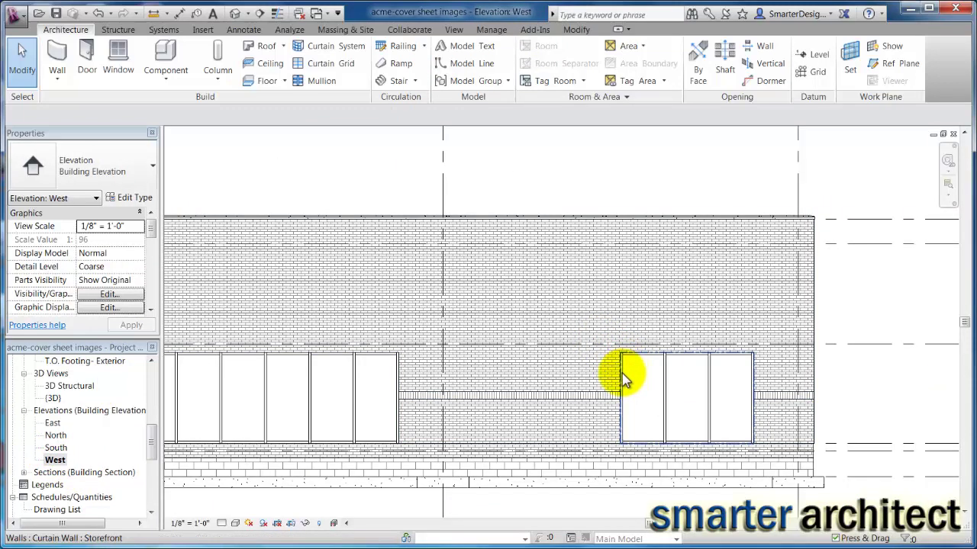
{"action": "left_click", "coordinate": [343, 68]}
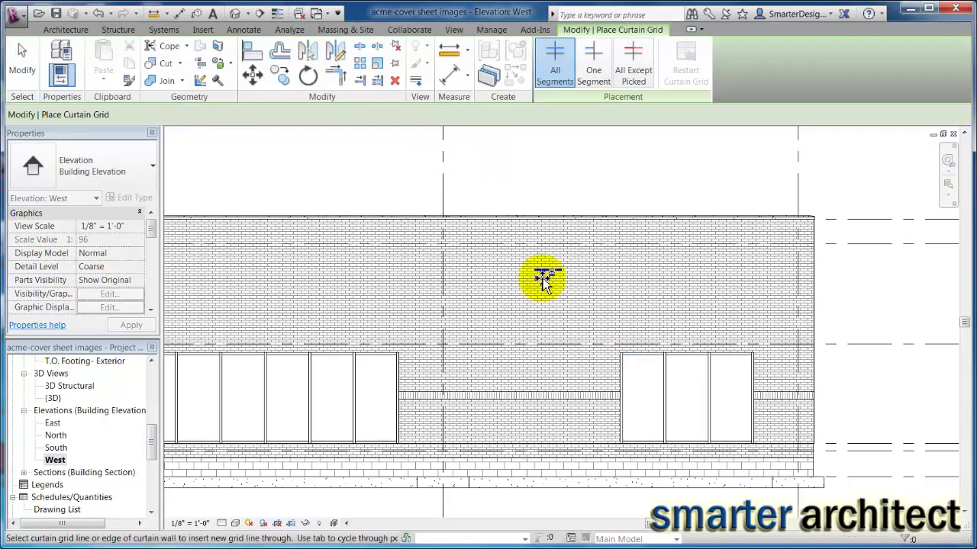
{"action": "scroll", "coordinate": [652, 431], "scroll_direction": "up", "scroll_amount": 2}
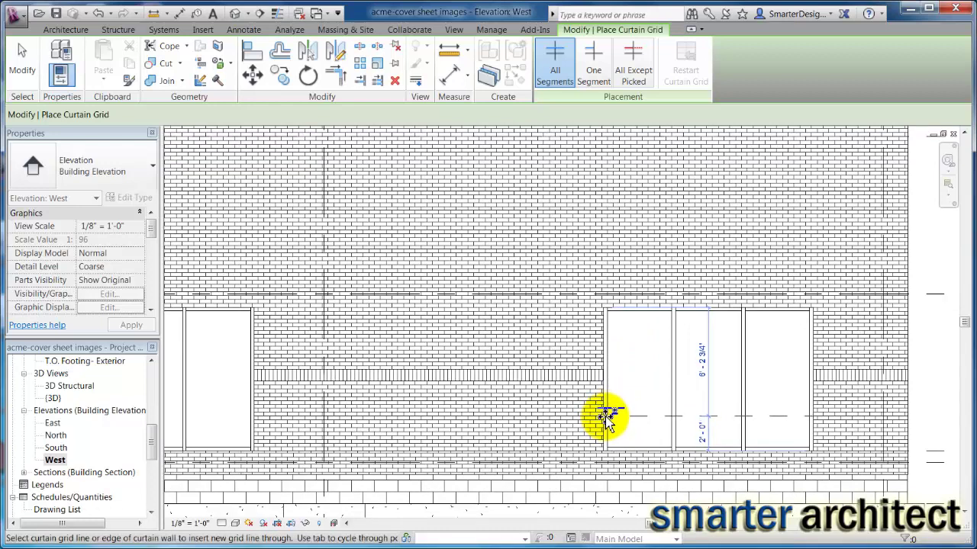
{"action": "left_click", "coordinate": [607, 416]}
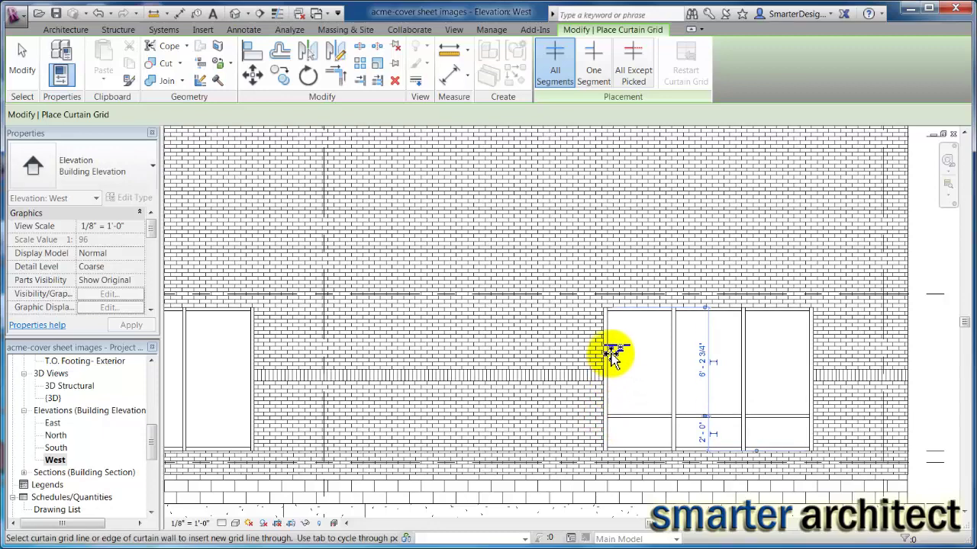
{"action": "scroll", "coordinate": [610, 353], "scroll_direction": "up", "scroll_amount": 2}
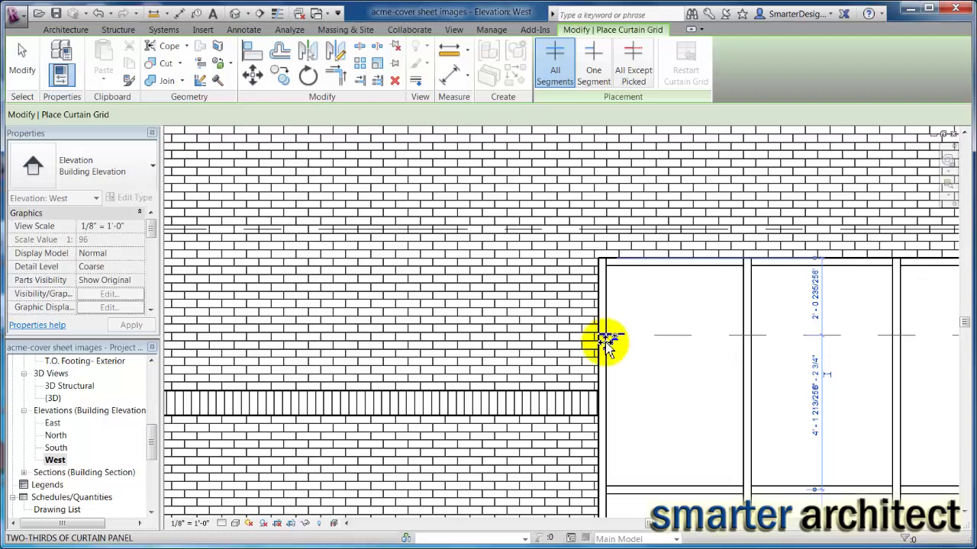
{"action": "scroll", "coordinate": [607, 348], "scroll_direction": "up", "scroll_amount": 1}
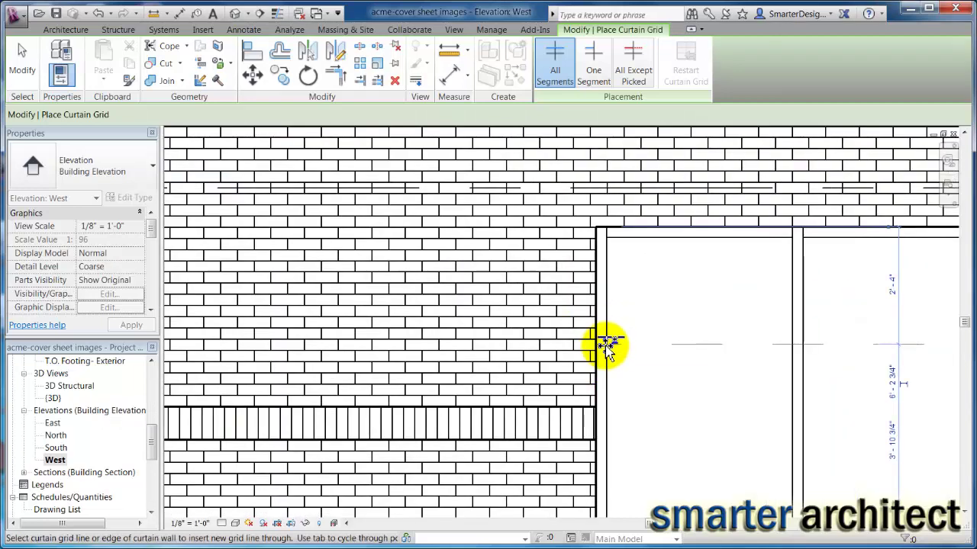
{"action": "scroll", "coordinate": [607, 348], "scroll_direction": "down", "scroll_amount": 2}
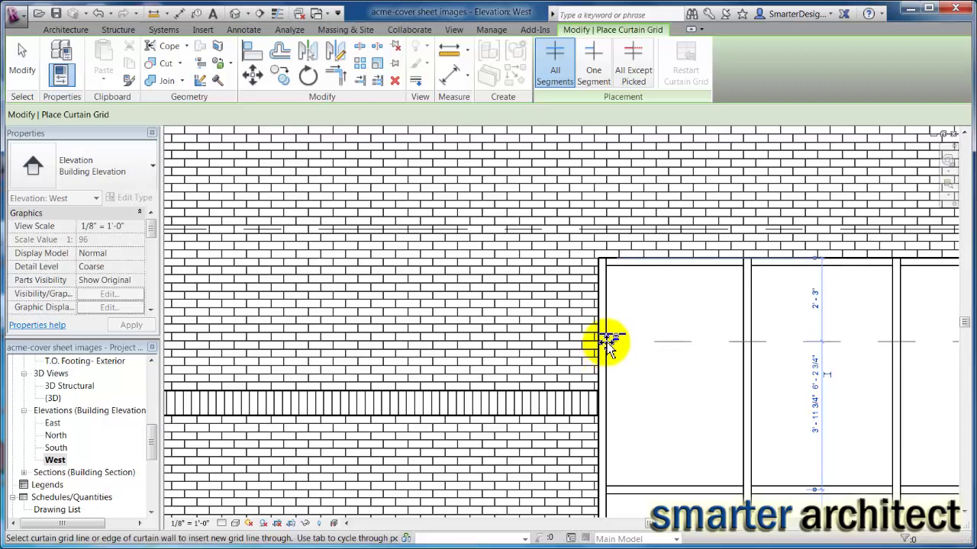
{"action": "left_click", "coordinate": [607, 338]}
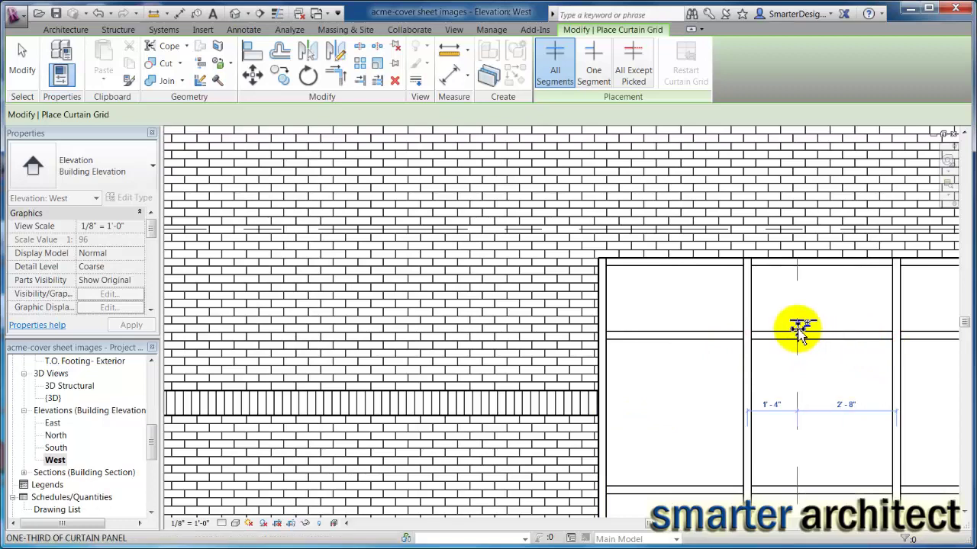
{"action": "key", "text": "Escape"}
{"action": "key", "text": "Escape"}
- Set the upper grid line's spacing above the lower one to 4'-3"
{"action": "key", "text": "Tab"}
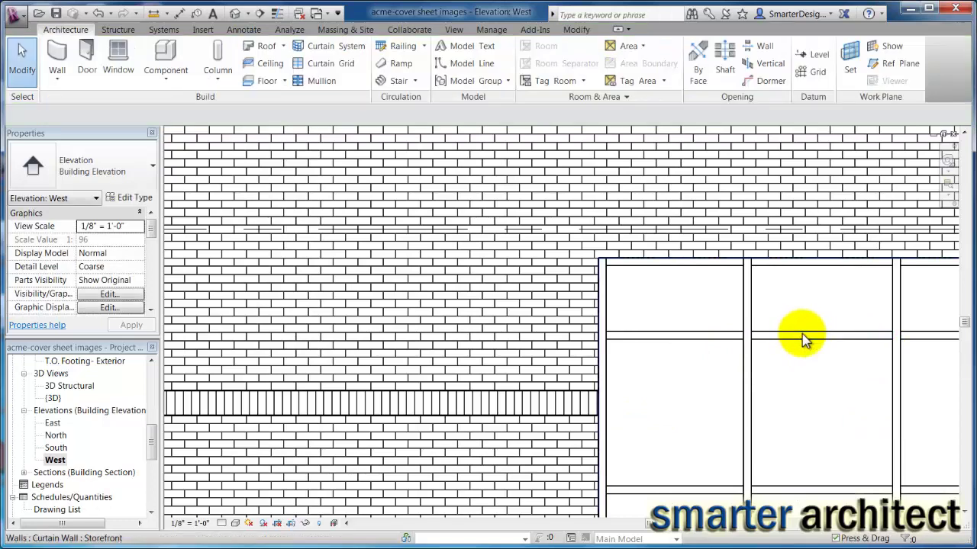
{"action": "key", "text": "Tab"}
{"action": "left_click", "coordinate": [803, 338]}
{"action": "left_click", "coordinate": [818, 413]}
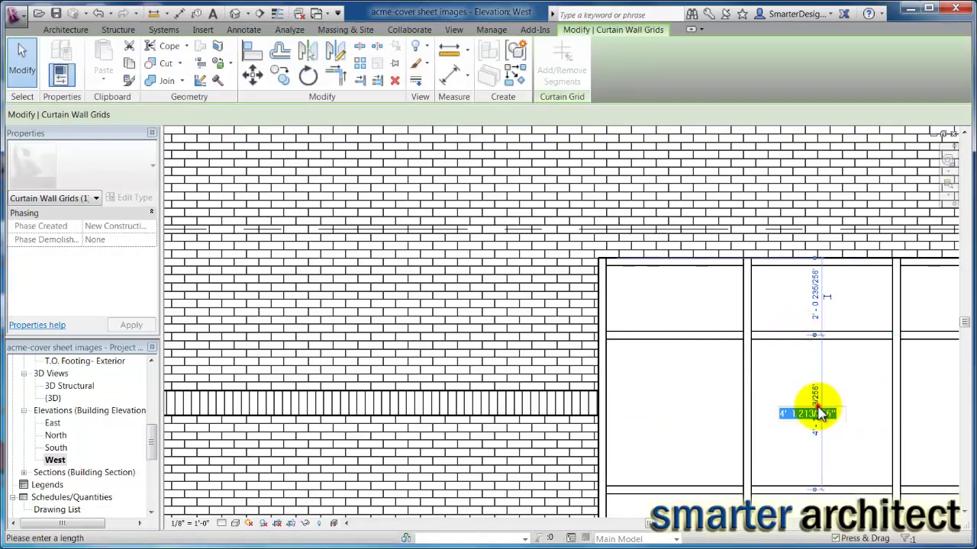
{"action": "type", "text": "4"}
{"action": "key", "text": "Return"}
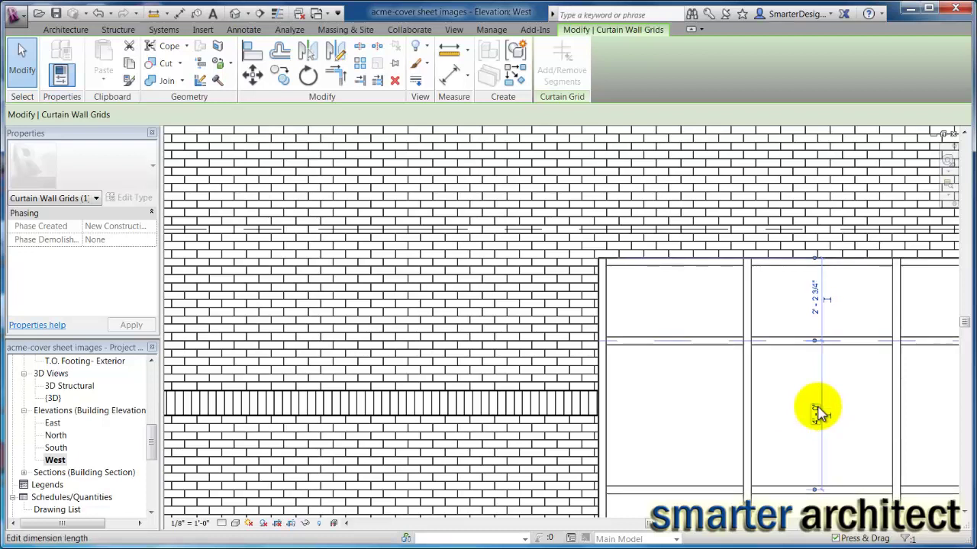
{"action": "left_click", "coordinate": [814, 413]}
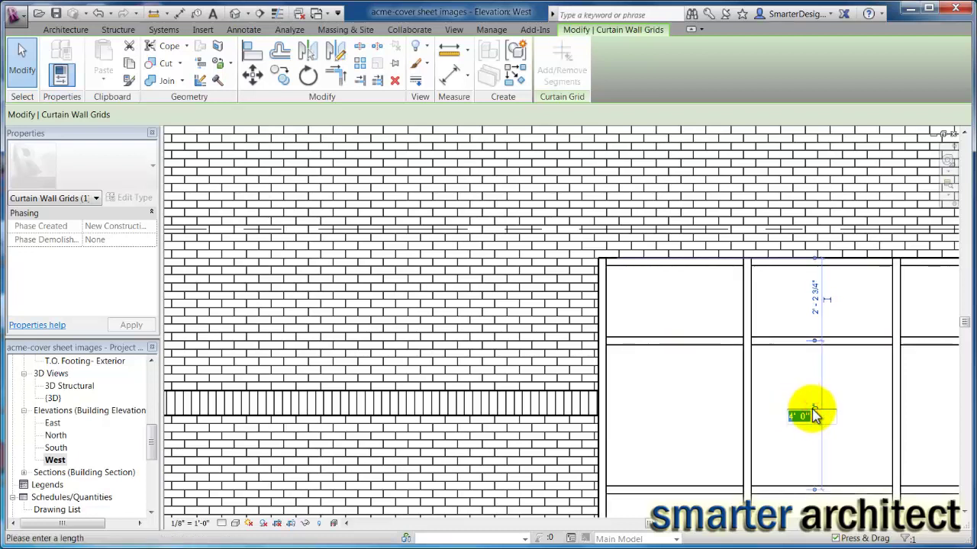
{"action": "type", "text": "4 3"}
{"action": "key", "text": "Return"}
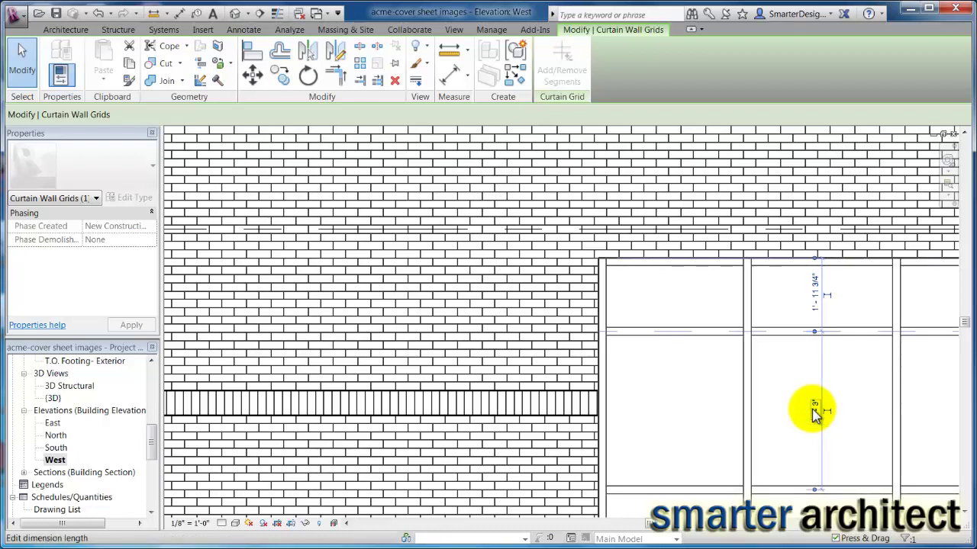
{"action": "key", "text": "Escape"}
{"action": "scroll", "coordinate": [491, 392], "scroll_direction": "down", "scroll_amount": 3}
{"action": "scroll", "coordinate": [482, 387], "scroll_direction": "up", "scroll_amount": 2}
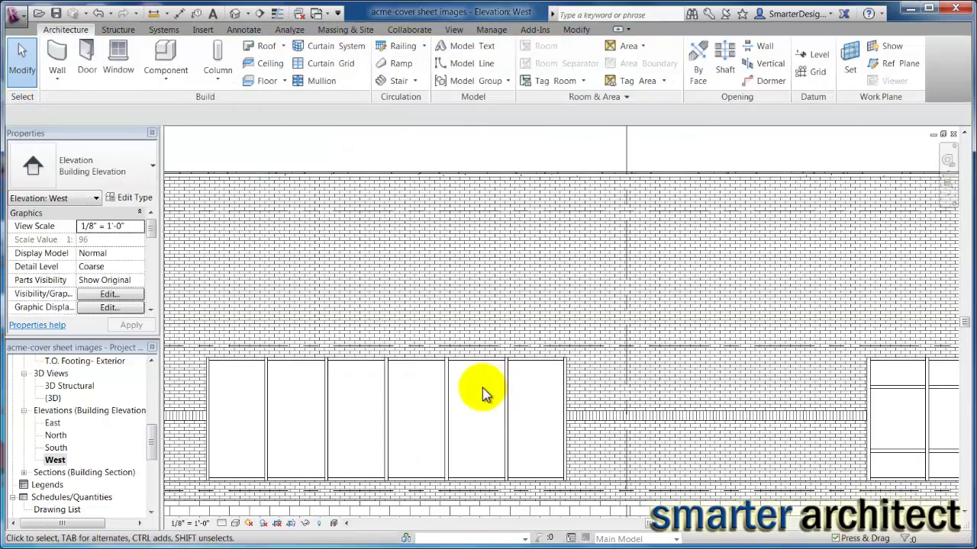
- Place two horizontal curtain grid lines on the second west storefront
{"action": "left_click", "coordinate": [318, 64]}
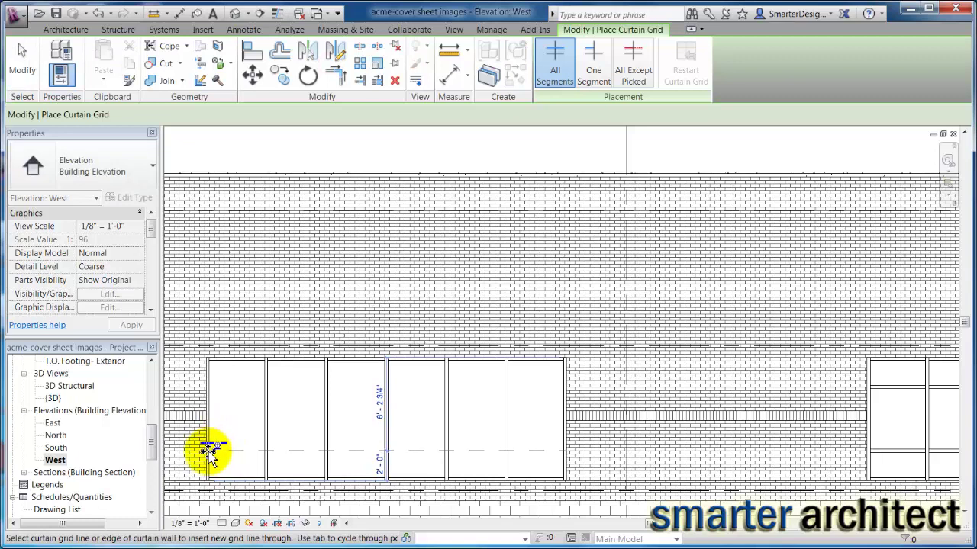
{"action": "scroll", "coordinate": [211, 454], "scroll_direction": "down", "scroll_amount": 1}
{"action": "left_click", "coordinate": [210, 451]}
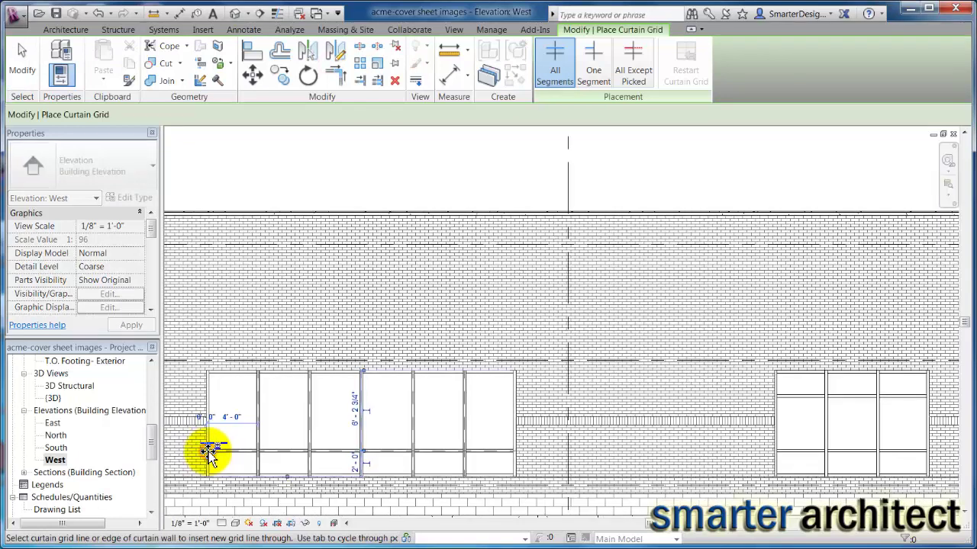
{"action": "left_click", "coordinate": [209, 401]}
{"action": "scroll", "coordinate": [316, 404], "scroll_direction": "up", "scroll_amount": 3}
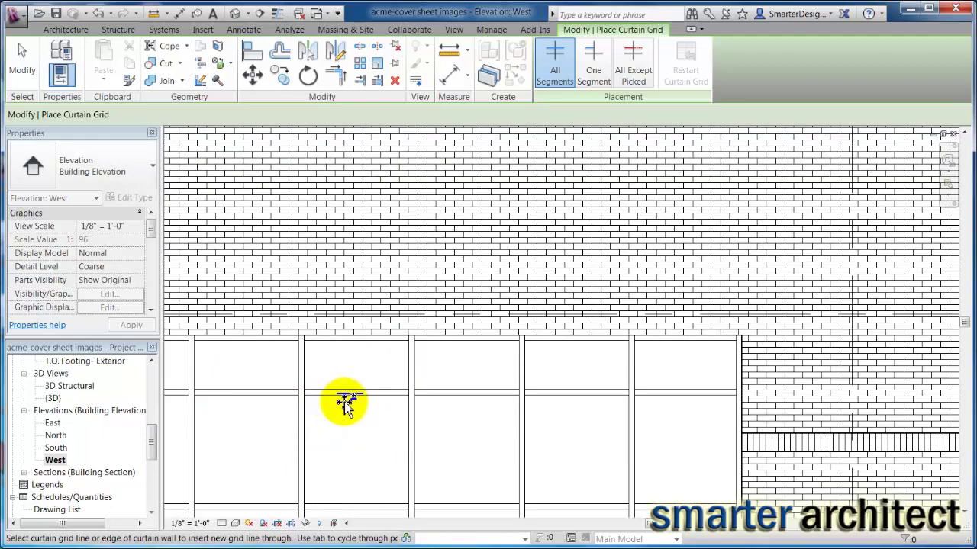
{"action": "key", "text": "Escape"}
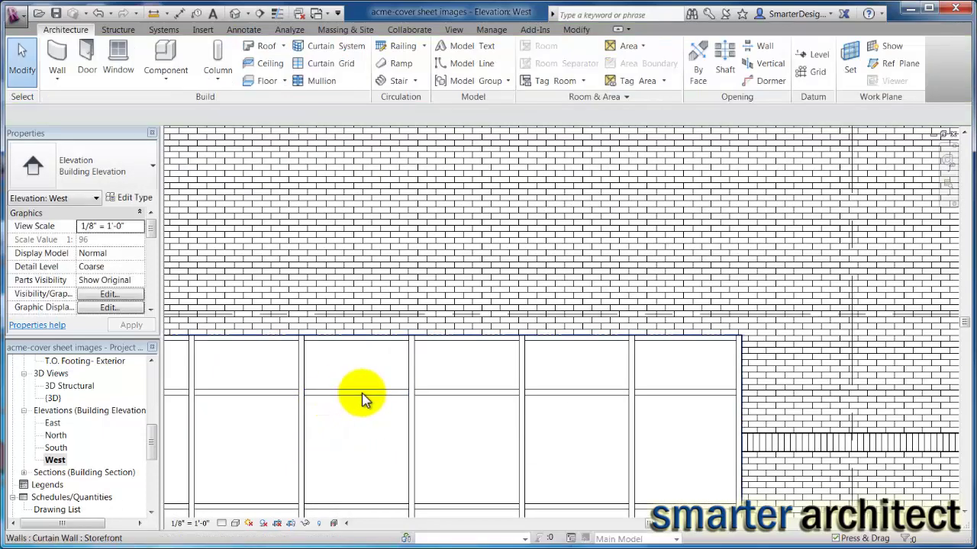
- Set the upper grid line 4'-3" above the lower one and reframe the elevation
{"action": "left_click", "coordinate": [363, 400]}
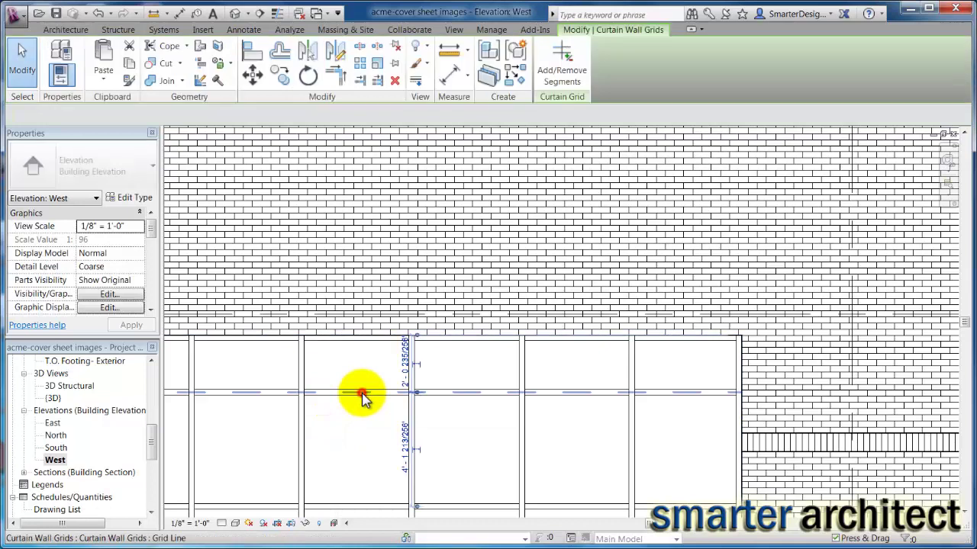
{"action": "left_click", "coordinate": [404, 451]}
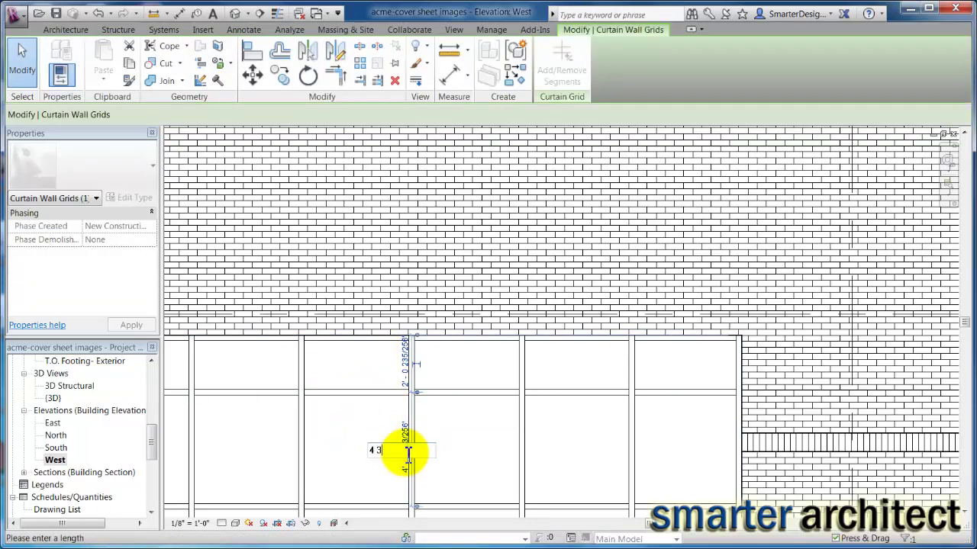
{"action": "type", "text": "4 3"}
{"action": "key", "text": "Return"}
{"action": "key", "text": "Escape"}
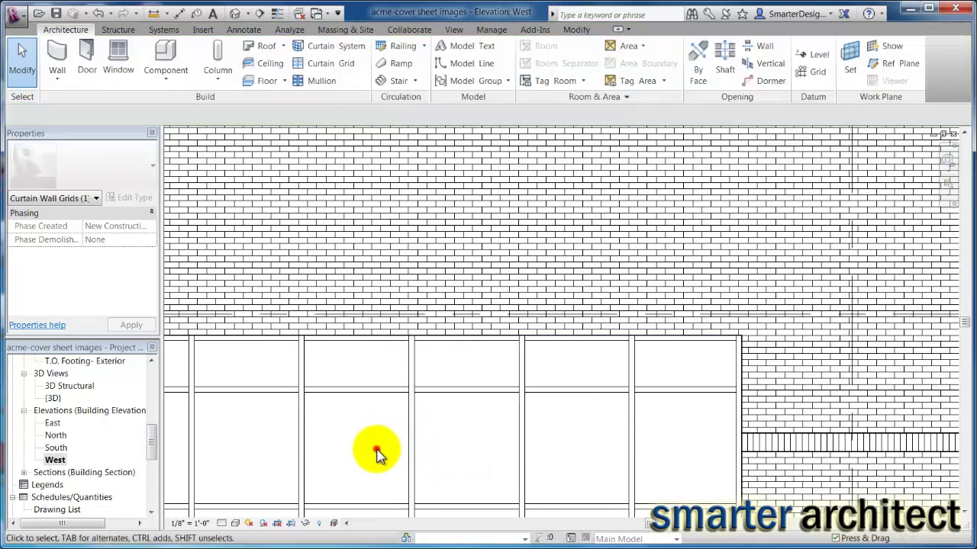
{"action": "scroll", "coordinate": [376, 450], "scroll_direction": "down", "scroll_amount": 5}
{"action": "middle_click_drag", "start_coordinate": [376, 450], "coordinate": [414, 435]}
{"action": "scroll", "coordinate": [409, 388], "scroll_direction": "up", "scroll_amount": 1}
{"action": "scroll", "coordinate": [405, 384], "scroll_direction": "down", "scroll_amount": 1}
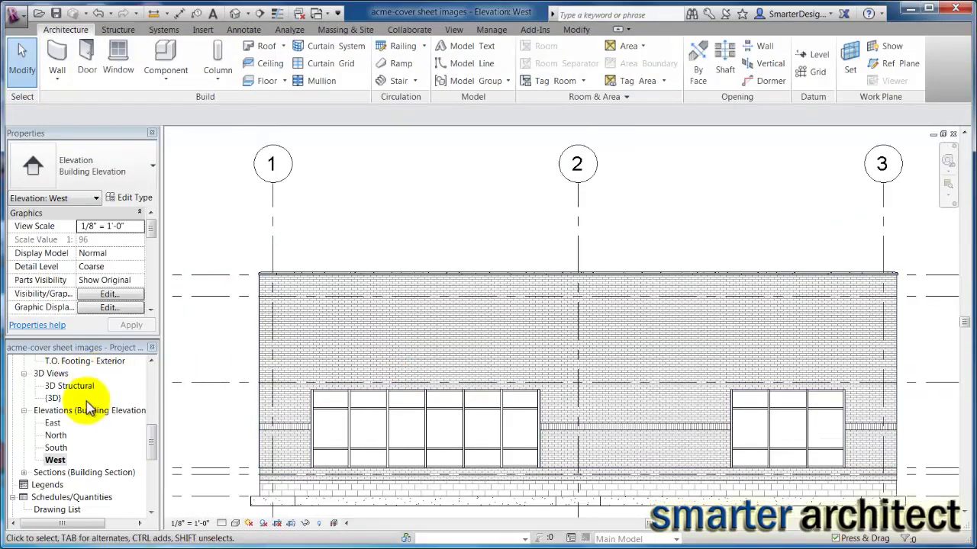
- Open the North elevation and place two horizontal curtain grid lines on the storefront
{"action": "double_click", "coordinate": [57, 435]}
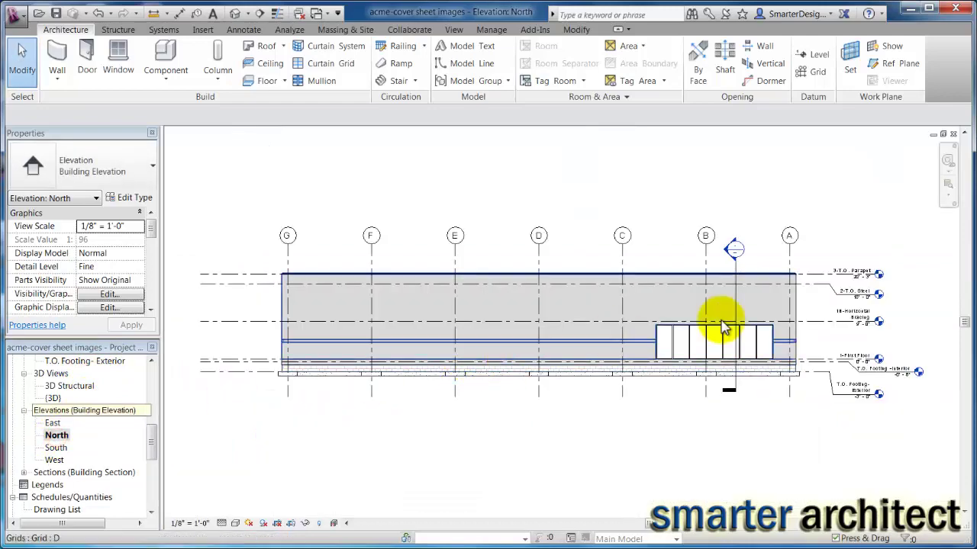
{"action": "scroll", "coordinate": [727, 328], "scroll_direction": "up", "scroll_amount": 3}
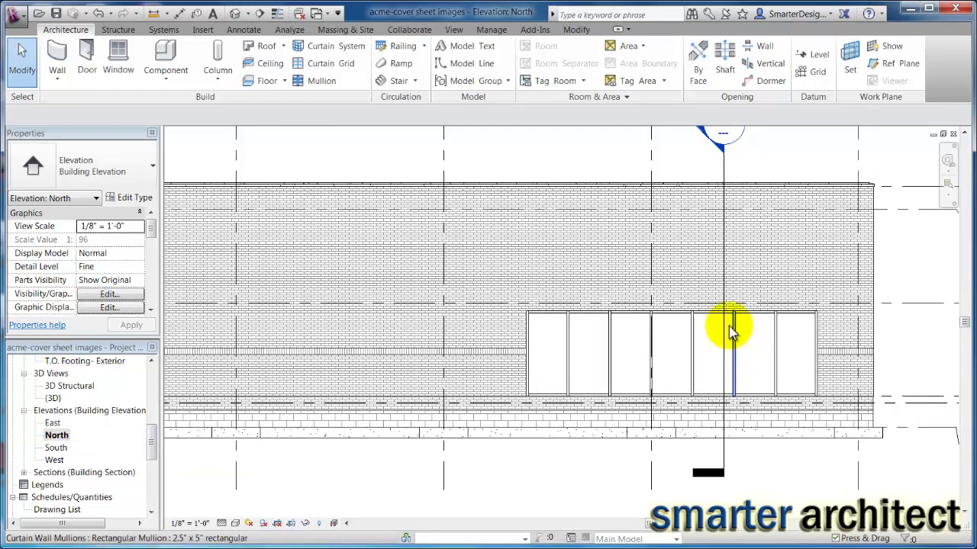
{"action": "left_click", "coordinate": [328, 64]}
{"action": "scroll", "coordinate": [534, 358], "scroll_direction": "up", "scroll_amount": 2}
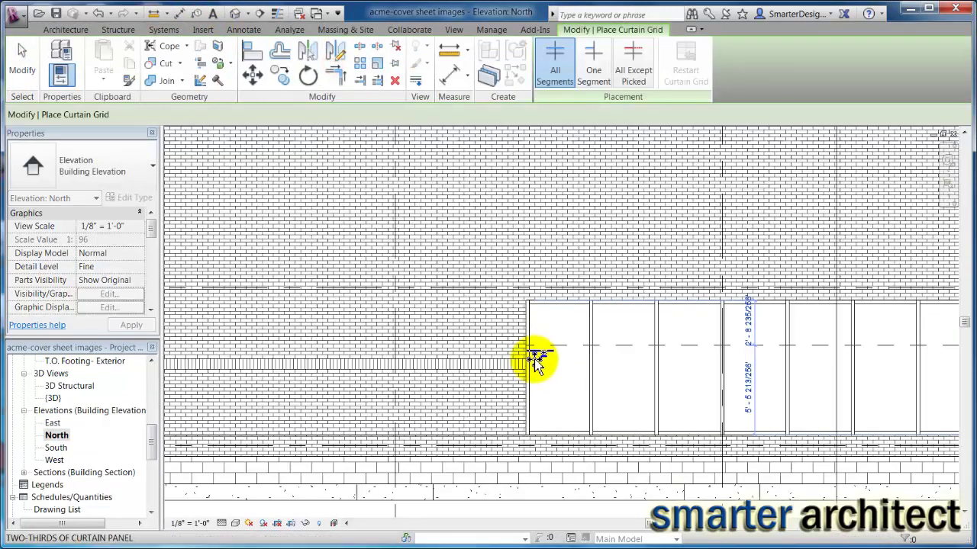
{"action": "left_click", "coordinate": [528, 402]}
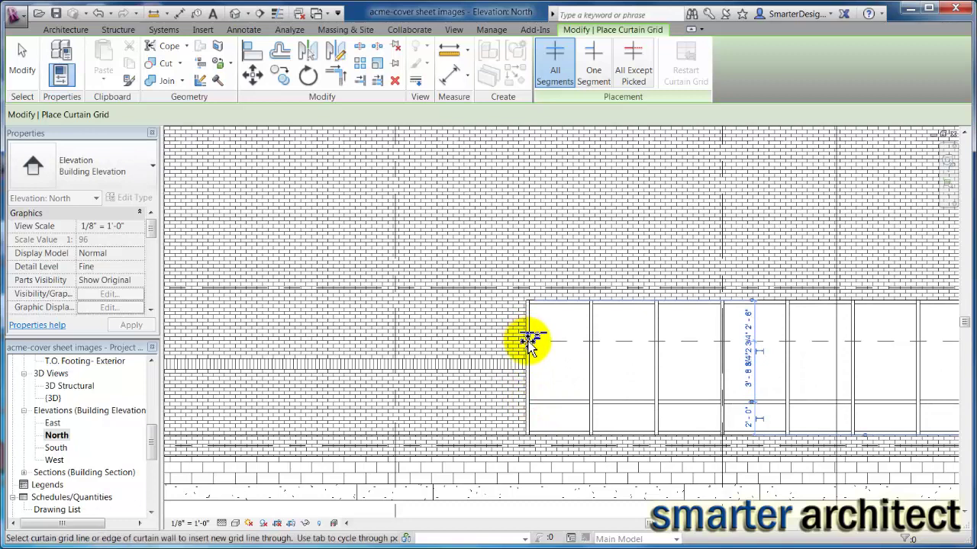
{"action": "left_click", "coordinate": [528, 341]}
{"action": "key", "text": "Escape"}
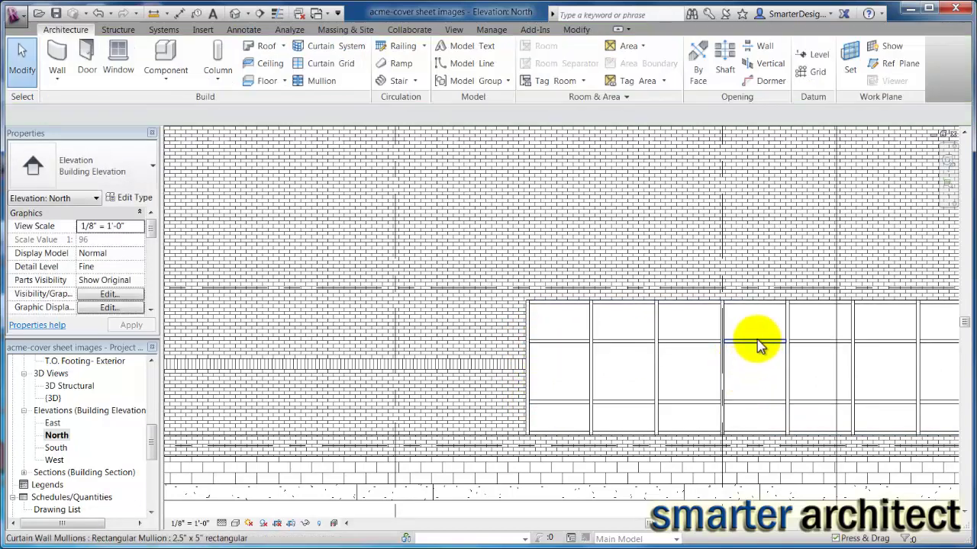
- Set the upper grid line 4'-3" above the lower one
{"action": "left_click", "coordinate": [756, 341]}
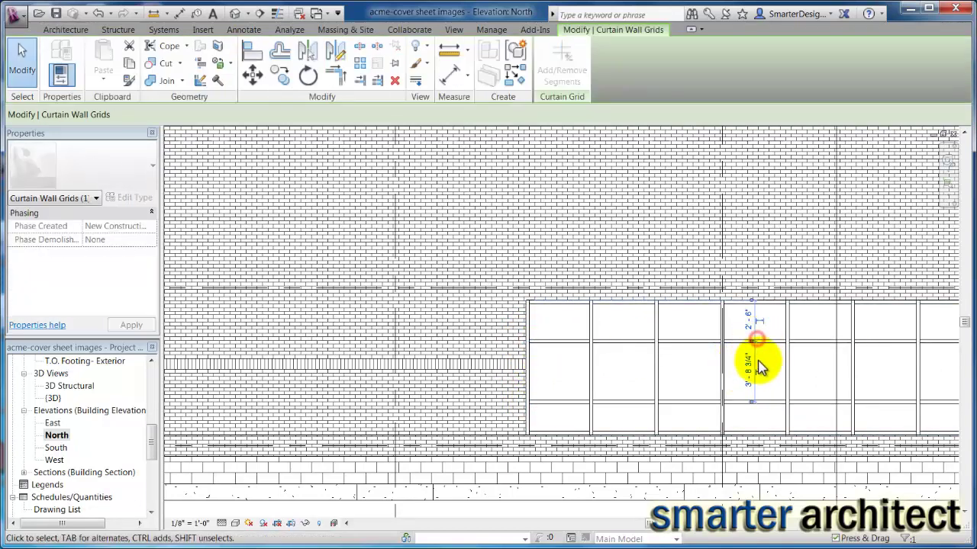
{"action": "left_click", "coordinate": [750, 371]}
{"action": "type", "text": "4'3"}
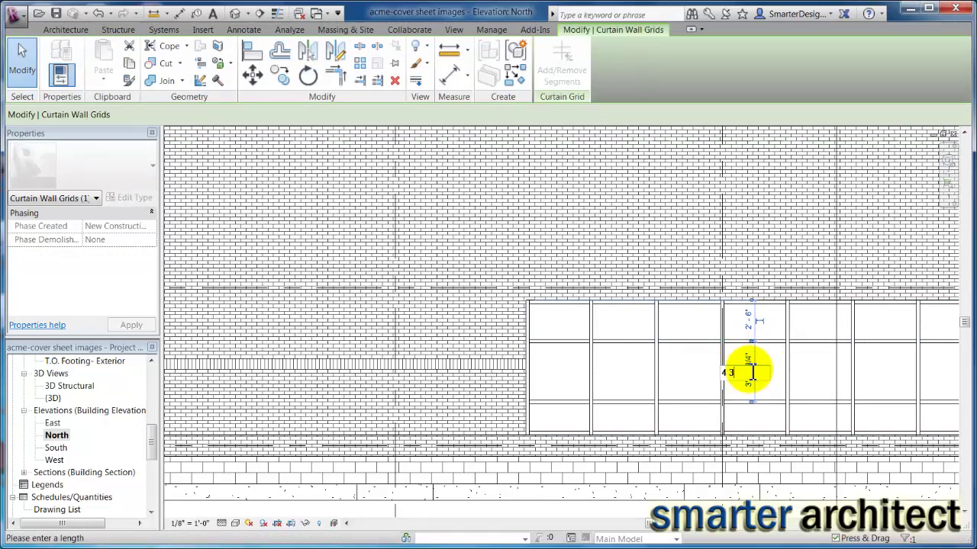
{"action": "key", "text": "Return"}
{"action": "key", "text": "Escape"}
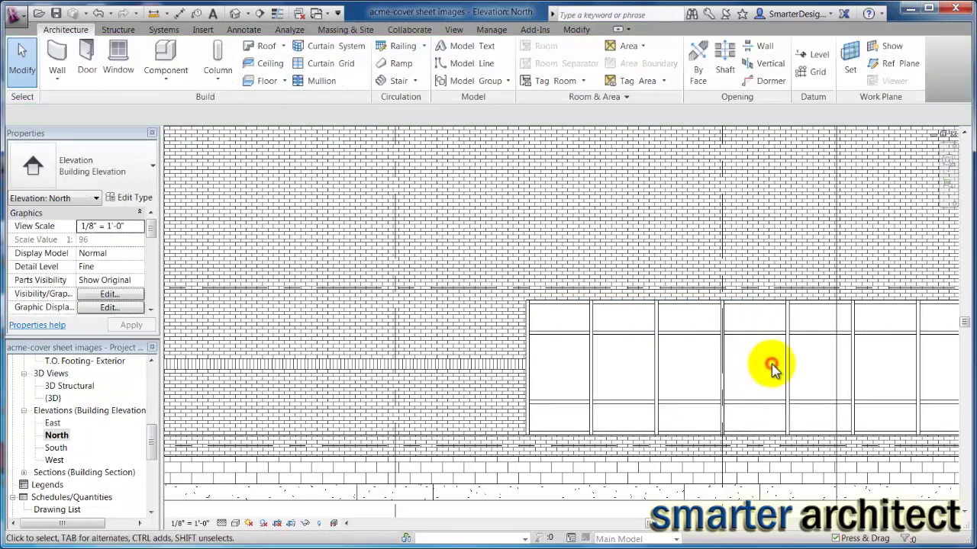
{"action": "scroll", "coordinate": [765, 367], "scroll_direction": "down", "scroll_amount": 5}
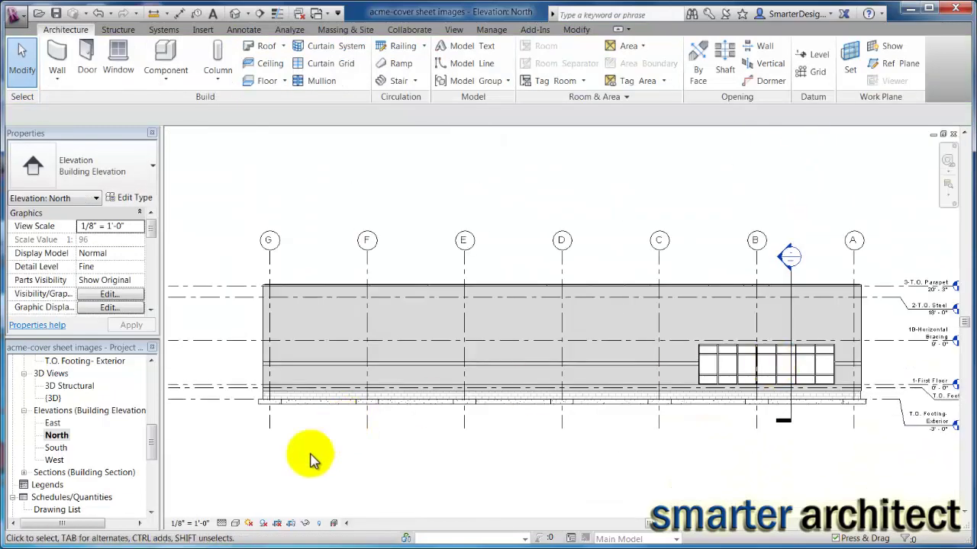
- Open the 3D view and frame the building corner with the gridded storefronts
{"action": "double_click", "coordinate": [53, 397]}
{"action": "scroll", "coordinate": [490, 349], "scroll_direction": "down", "scroll_amount": 4}
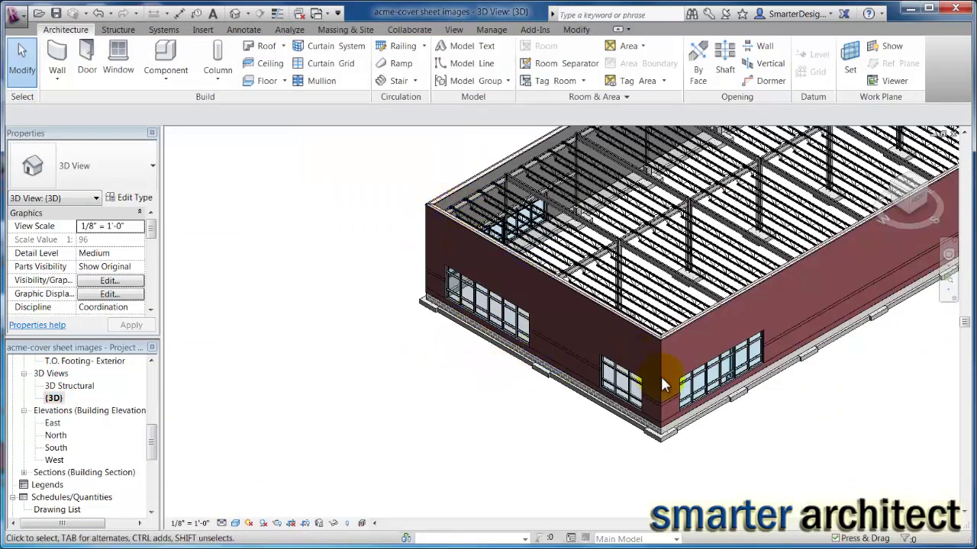
{"action": "scroll", "coordinate": [641, 313], "scroll_direction": "up", "scroll_amount": 3}
{"action": "middle_click_drag", "start_coordinate": [638, 309], "coordinate": [633, 284]}
{"action": "scroll", "coordinate": [648, 343], "scroll_direction": "down", "scroll_amount": 2}
{"action": "scroll", "coordinate": [726, 447], "scroll_direction": "up", "scroll_amount": 2}
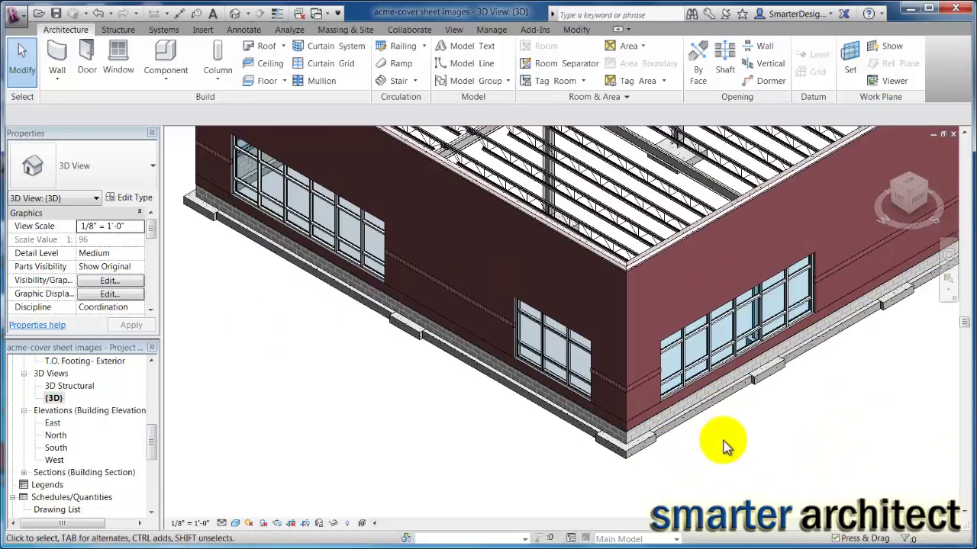
{"action": "scroll", "coordinate": [761, 453], "scroll_direction": "down", "scroll_amount": 1}
{"action": "scroll", "coordinate": [616, 451], "scroll_direction": "up", "scroll_amount": 1}
{"action": "scroll", "coordinate": [407, 375], "scroll_direction": "down", "scroll_amount": 2}
{"action": "middle_click_drag", "start_coordinate": [408, 374], "coordinate": [428, 426]}
{"action": "scroll", "coordinate": [422, 421], "scroll_direction": "up", "scroll_amount": 1}
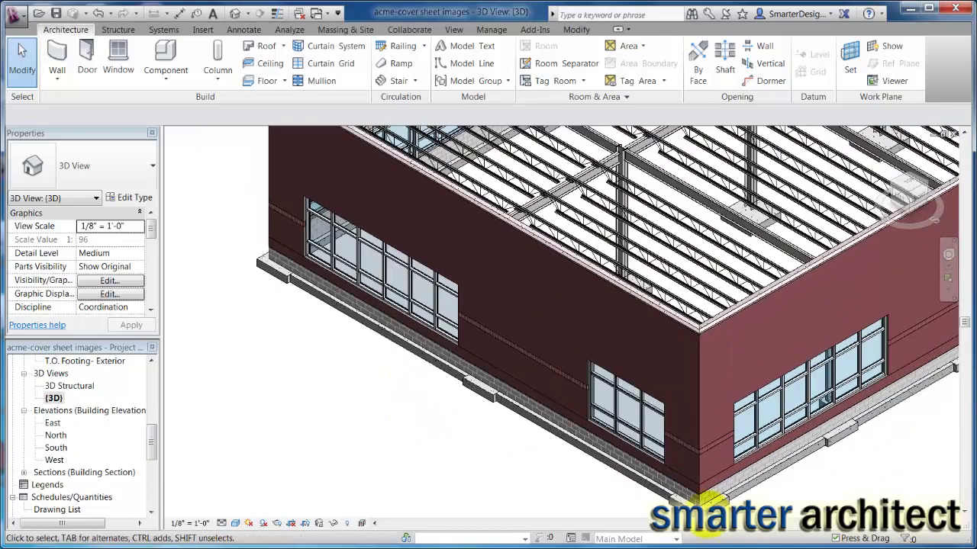